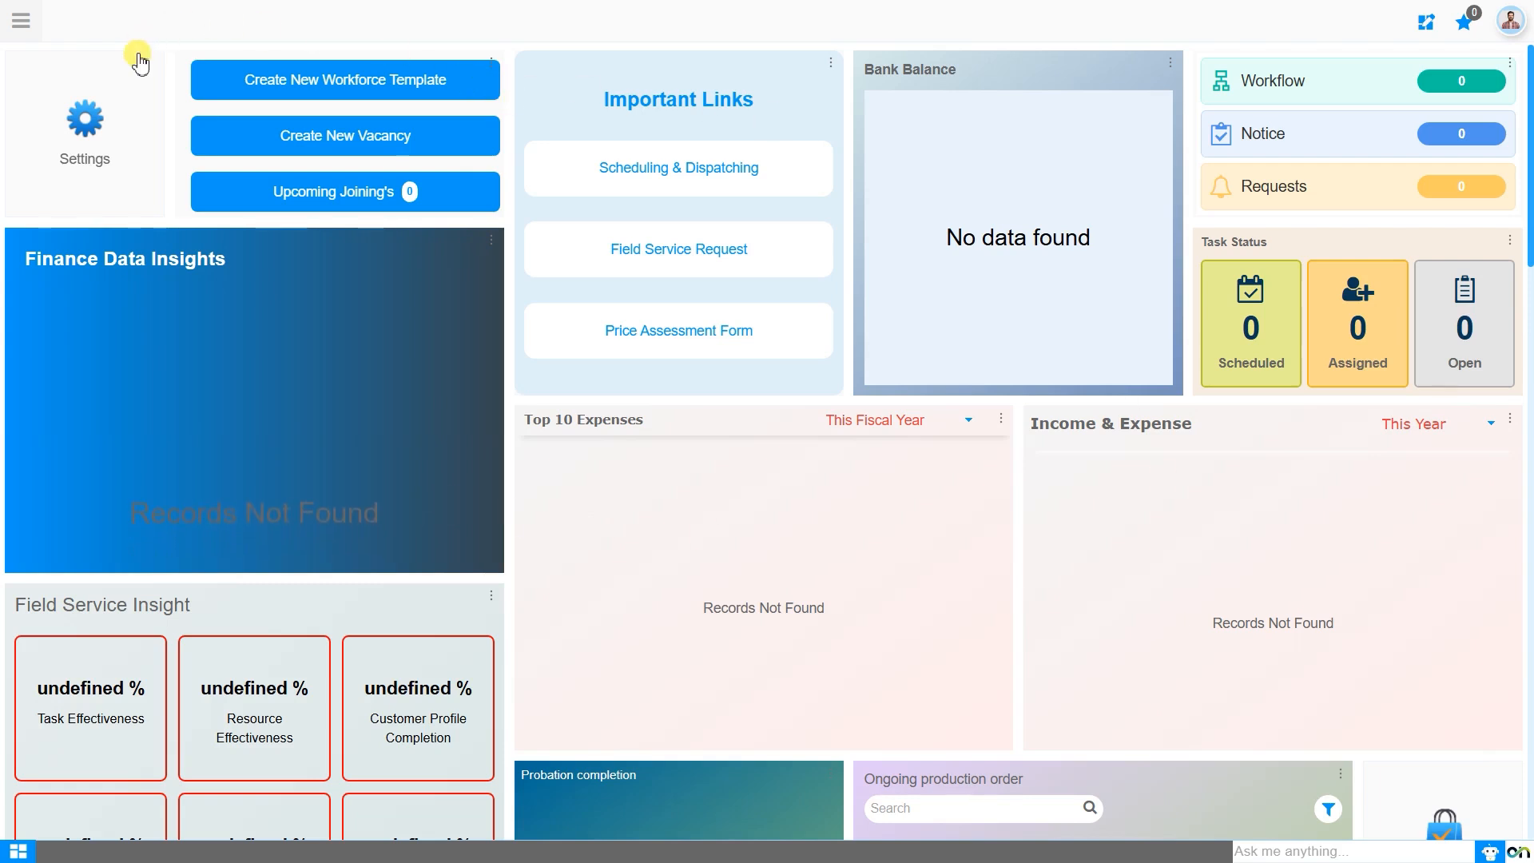
Step: Find and open the Requisition window in Procurement Management
click(21, 21)
text(requisi)
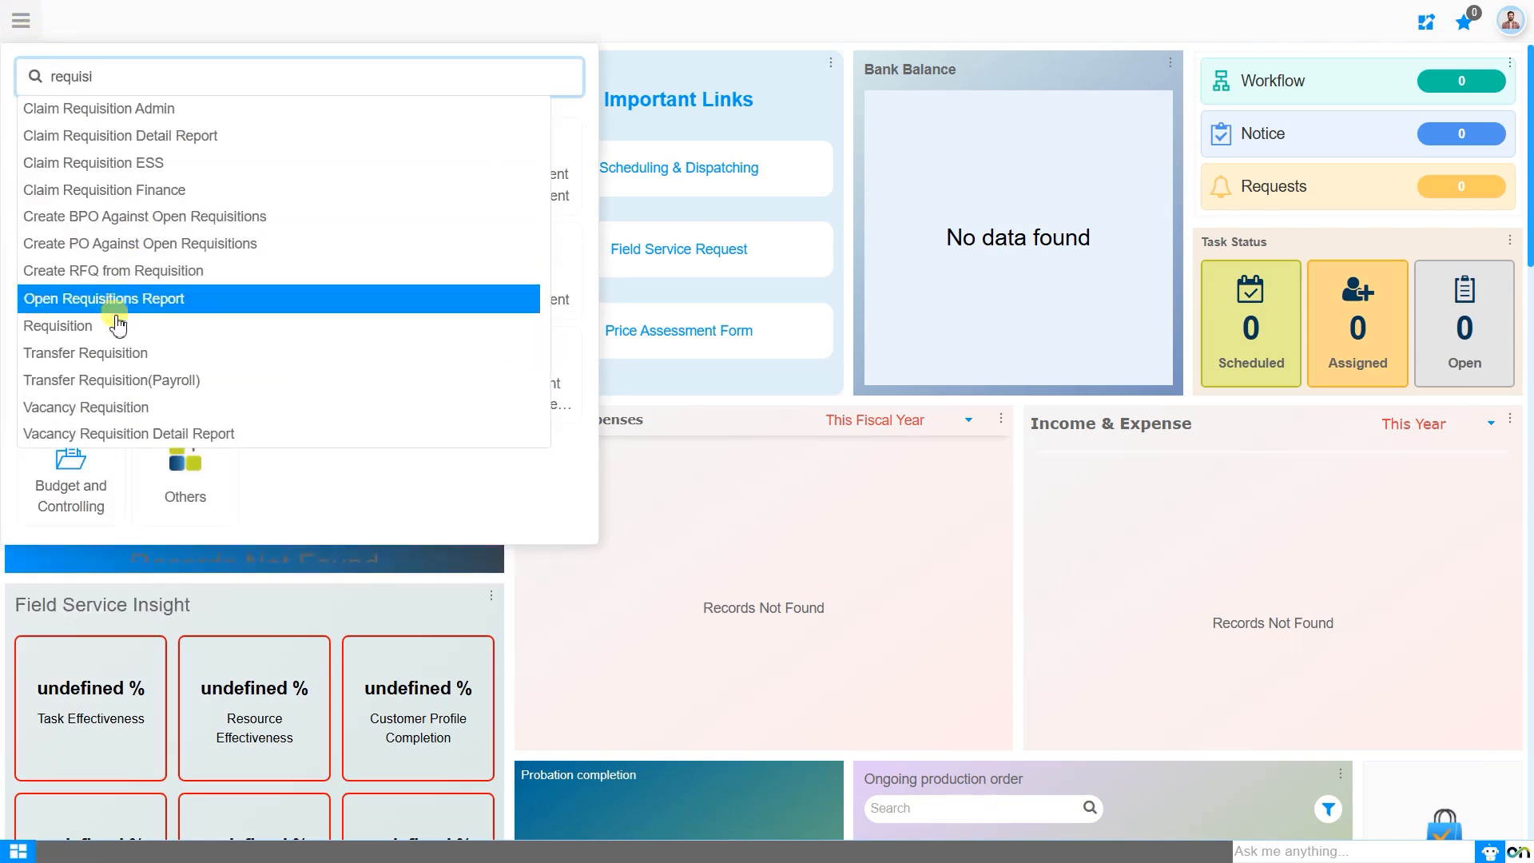
click(110, 325)
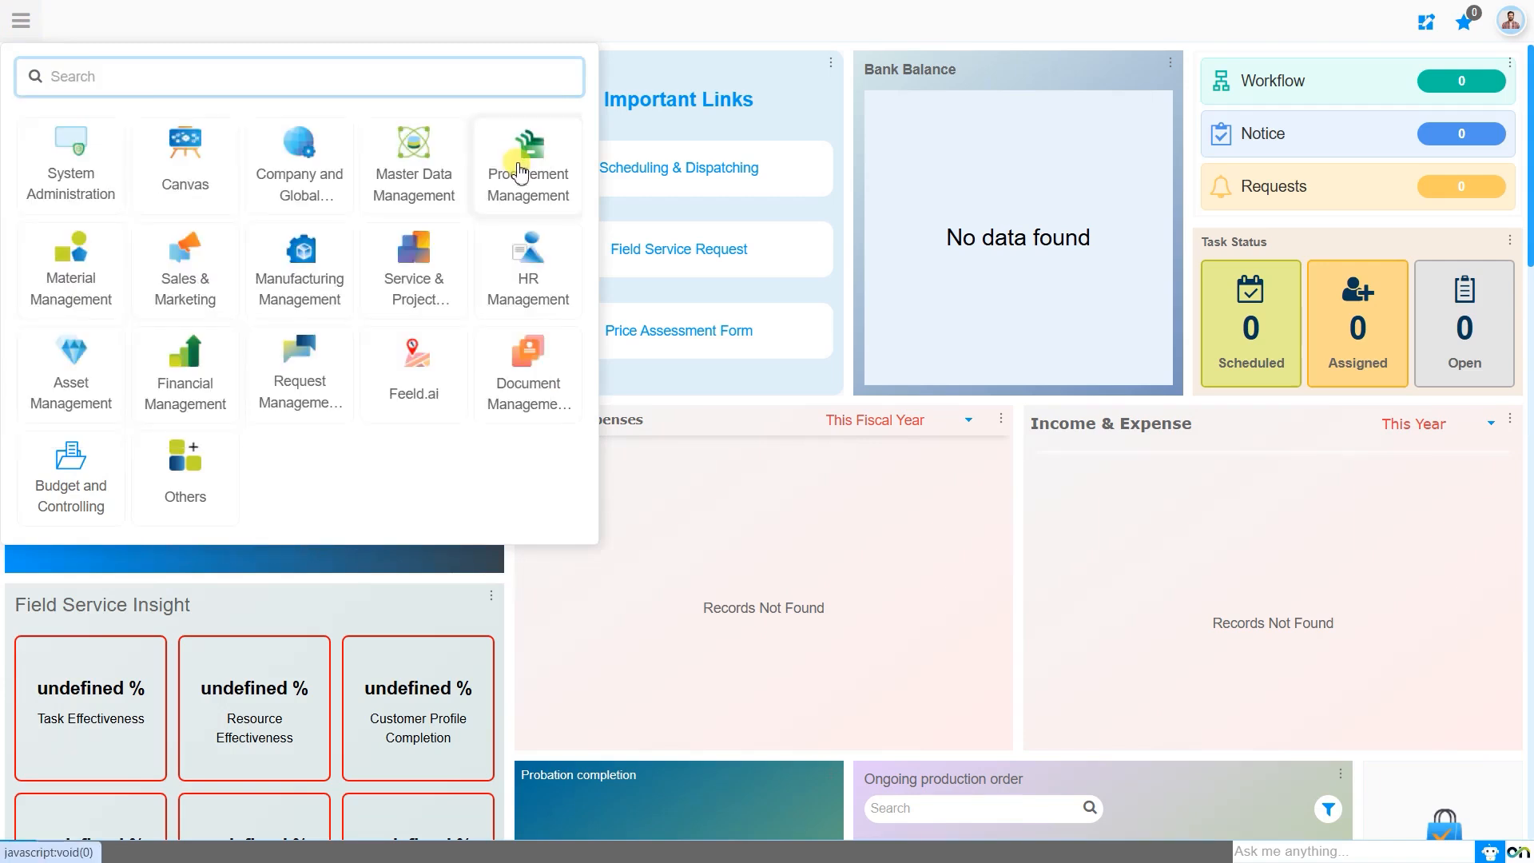
click(520, 170)
click(336, 22)
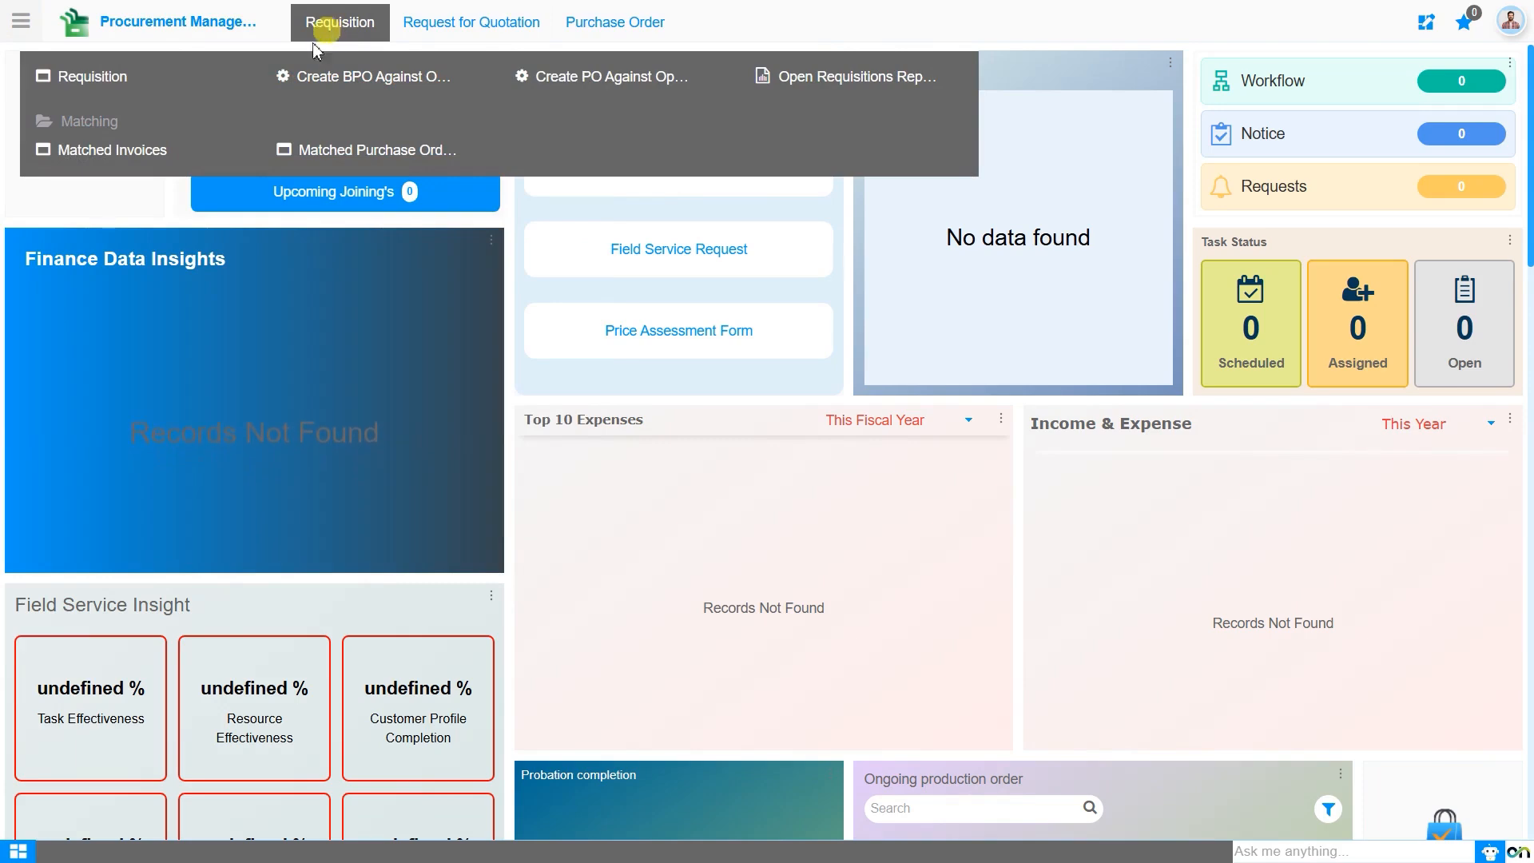
click(97, 77)
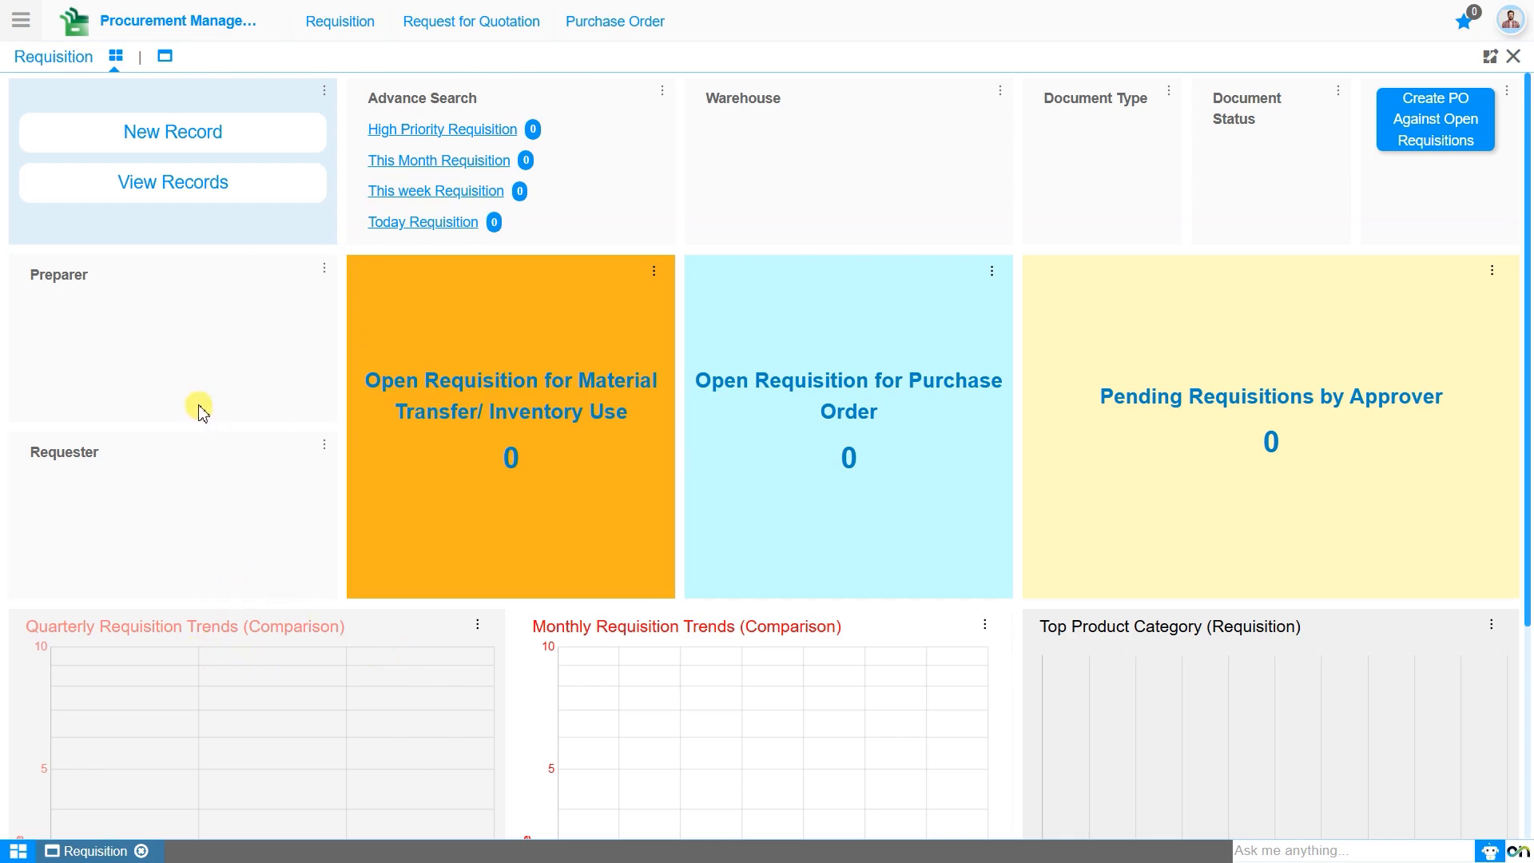
Step: Create a new requisition record and set its organization to Sonic Ventures
scroll(199, 407, down, 4)
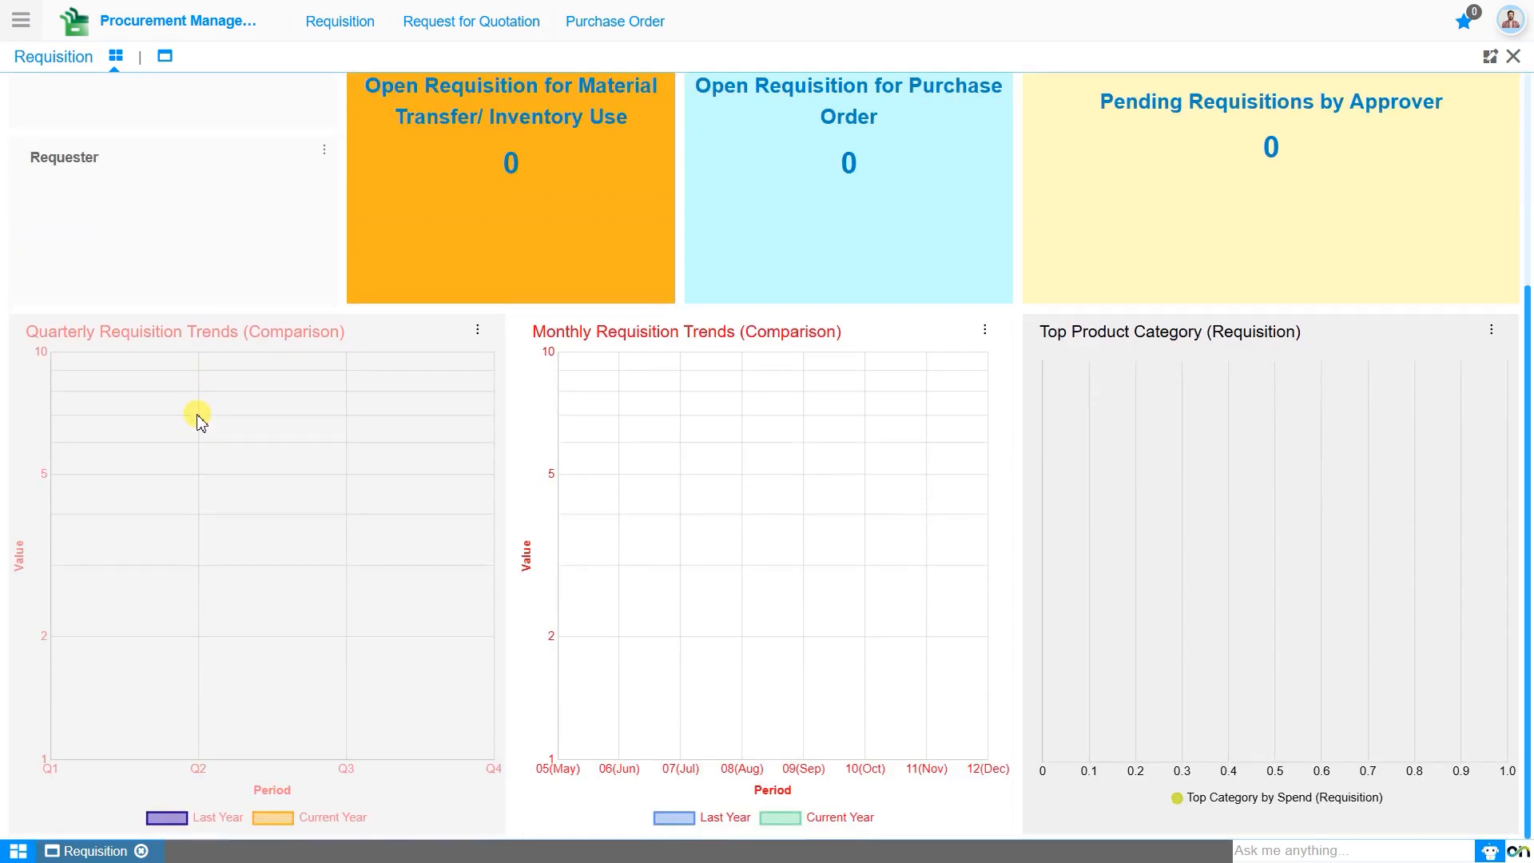
scroll(199, 419, up, 4)
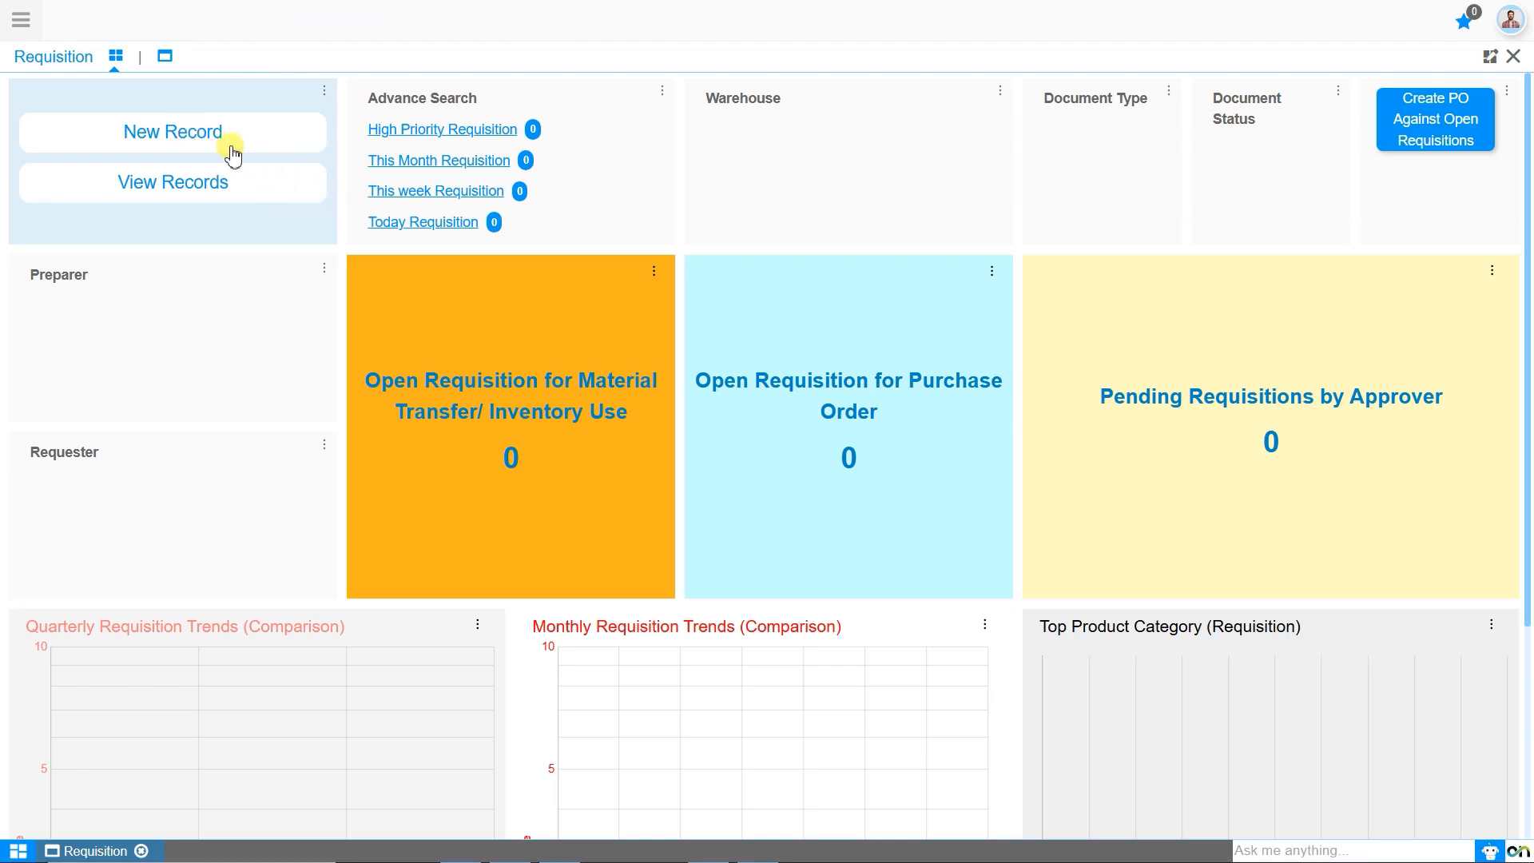
click(190, 144)
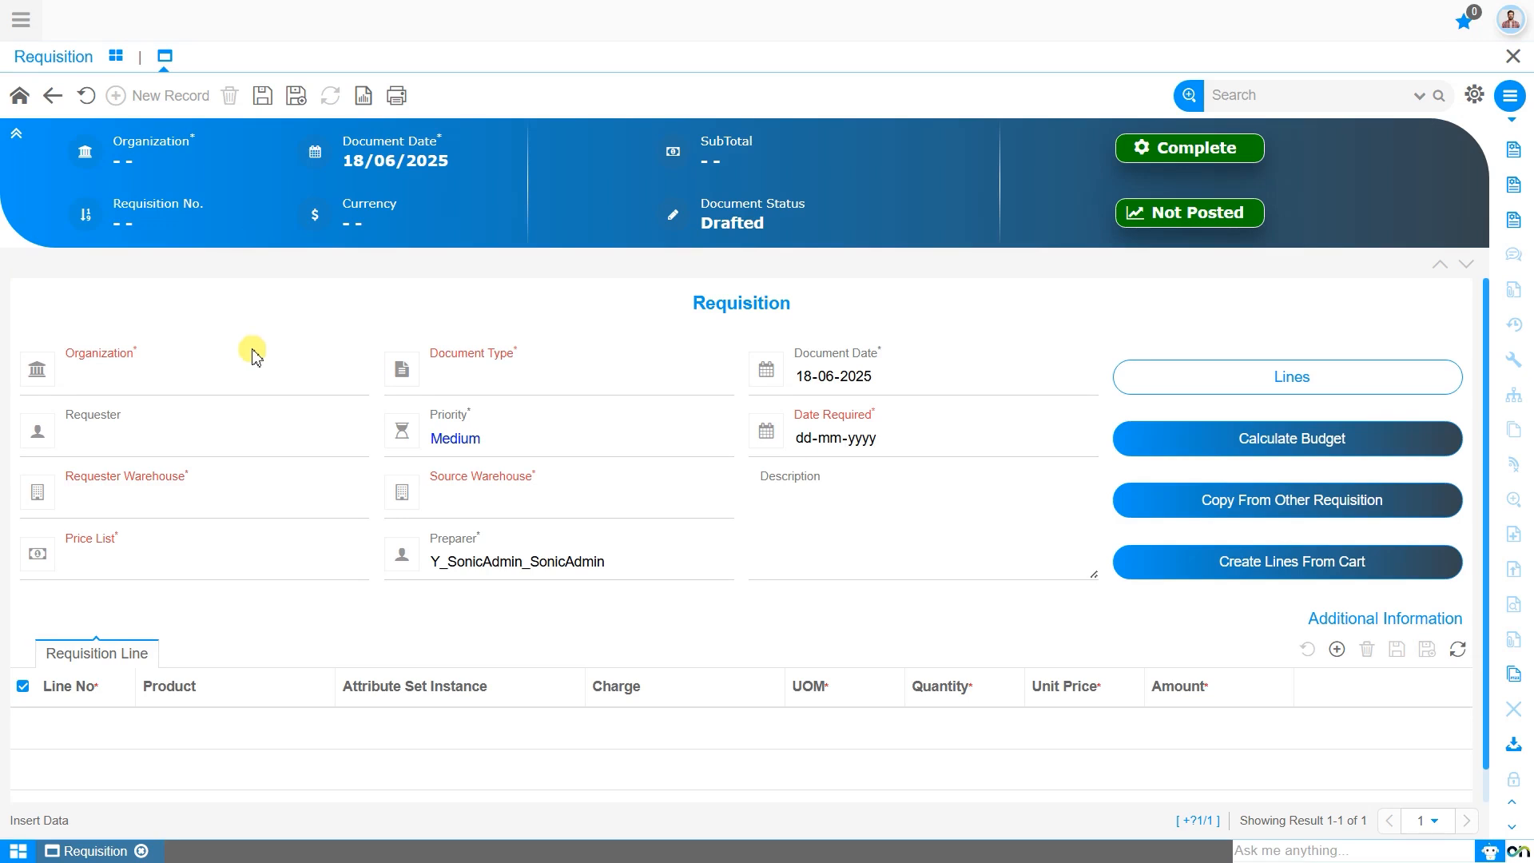
click(259, 373)
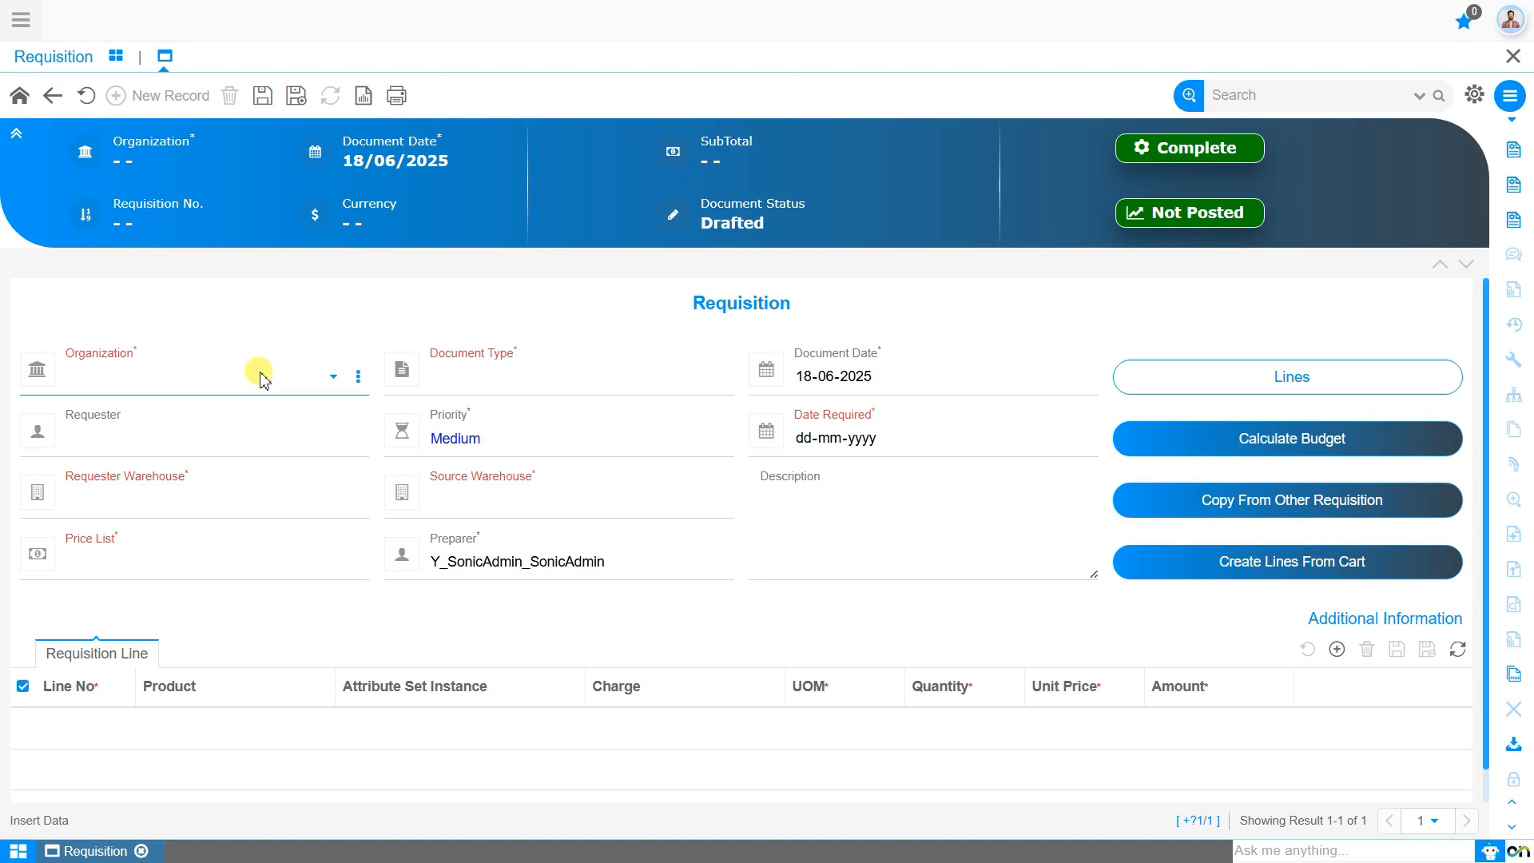
click(264, 378)
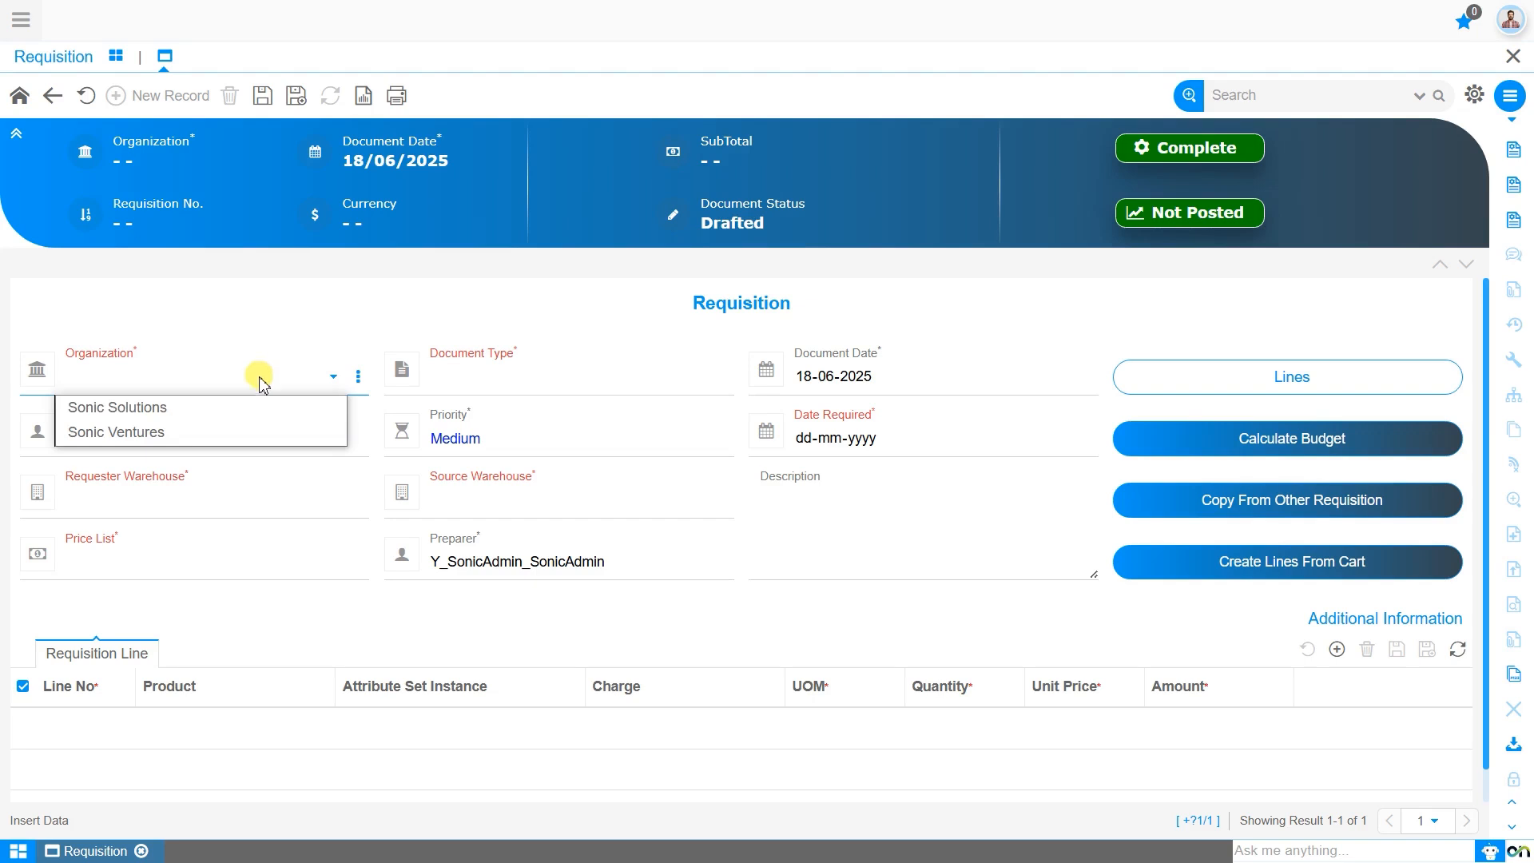
click(264, 433)
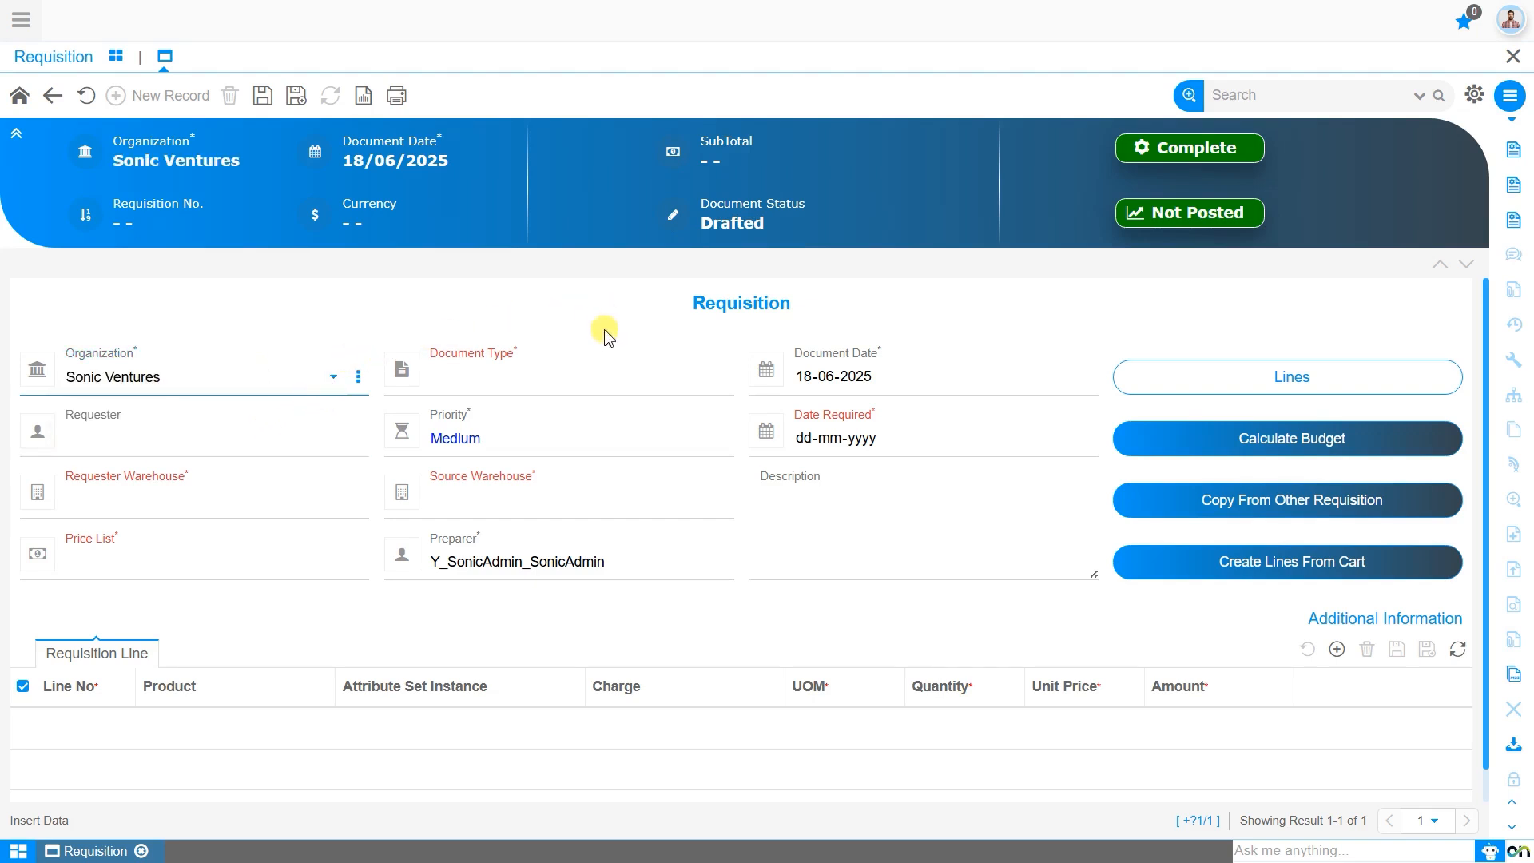
Step: Set the requisition's document type to Purchase Requisition and open that document type's own record
click(624, 386)
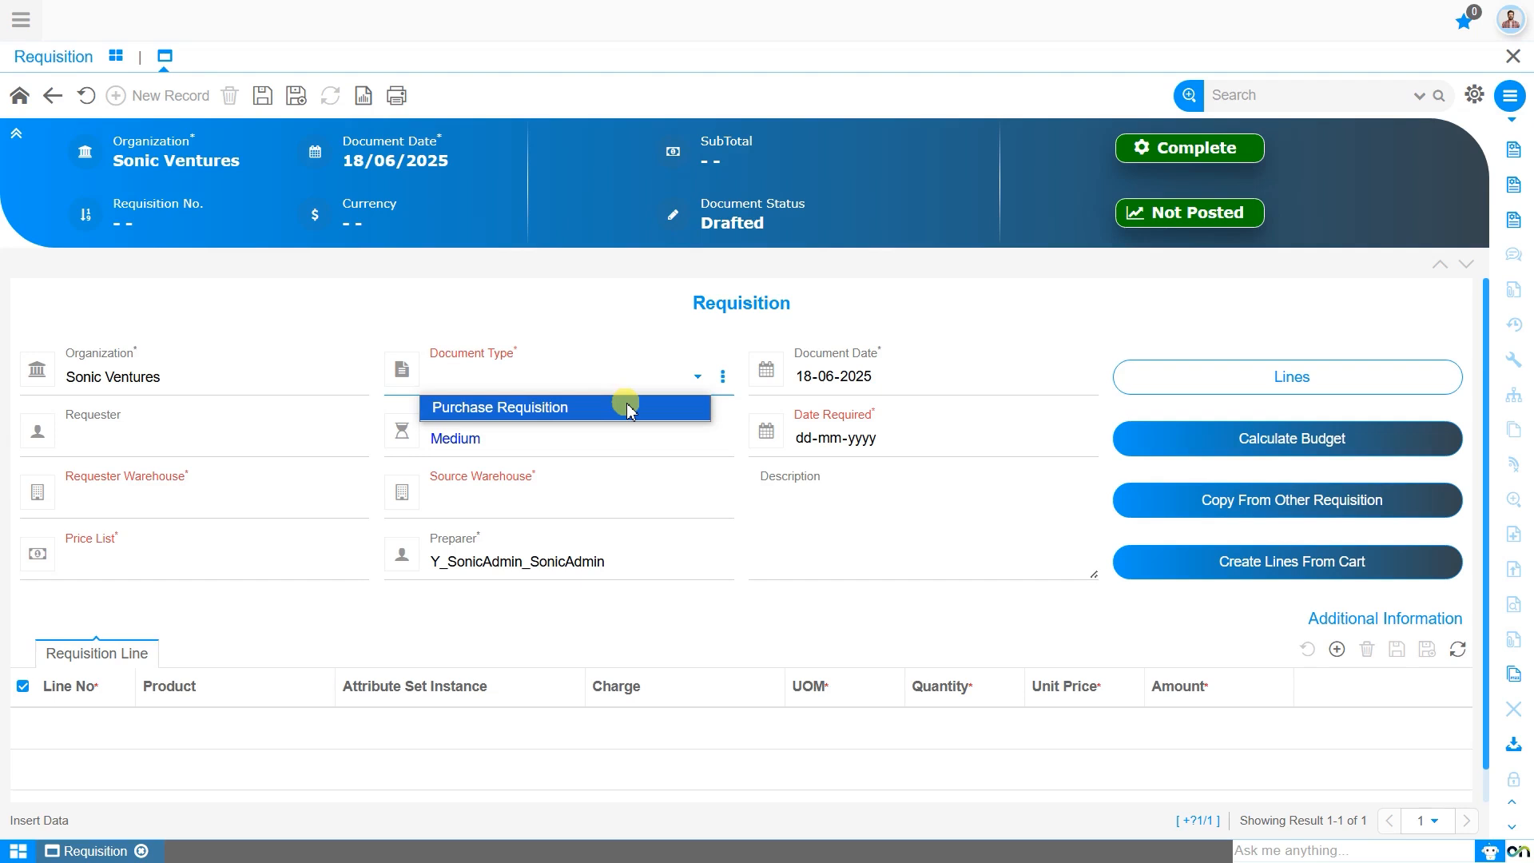
click(722, 380)
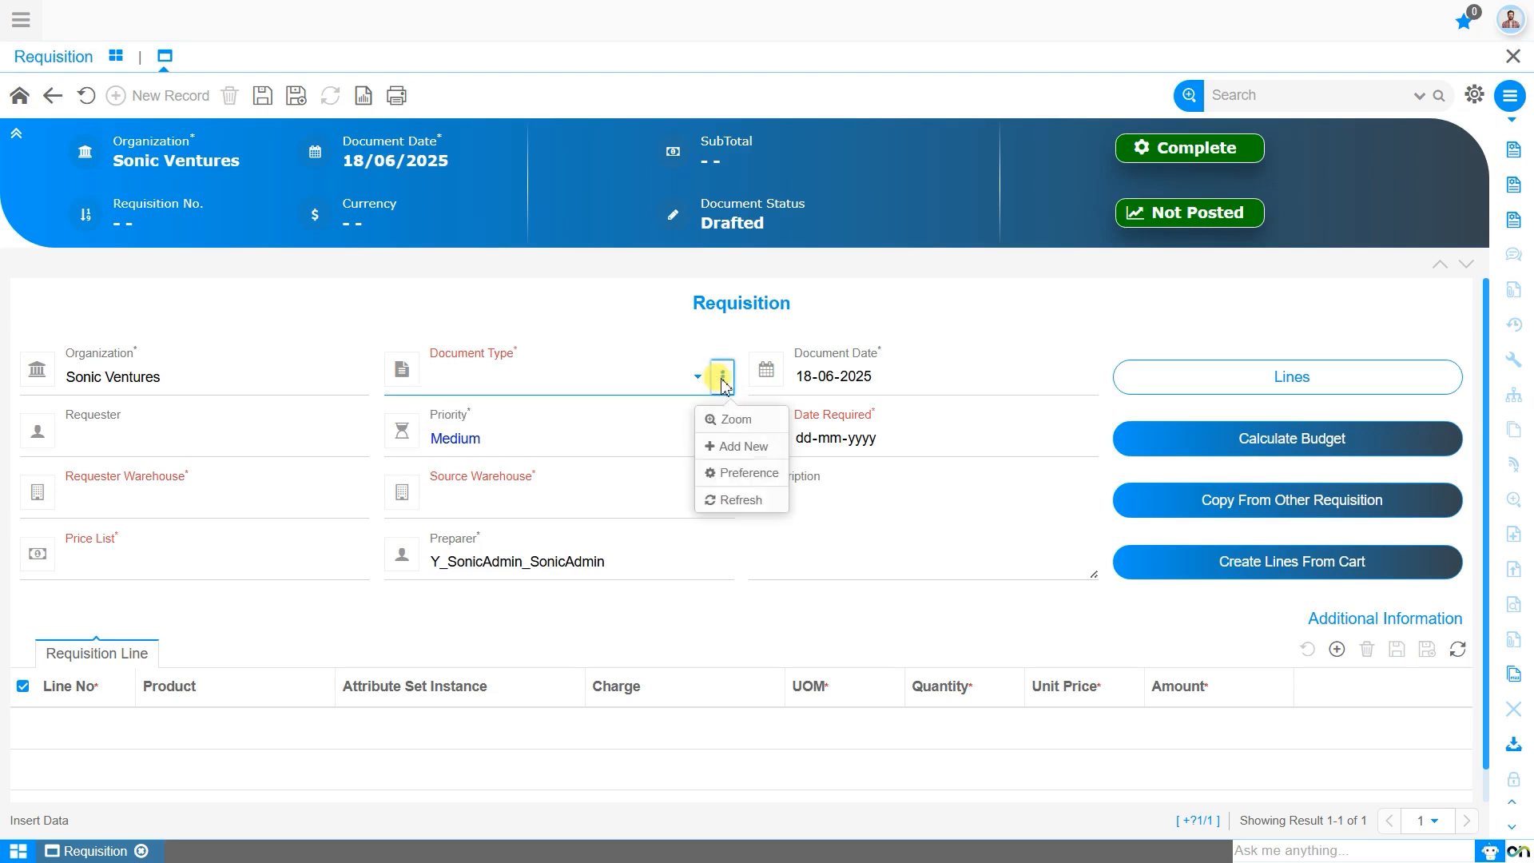
click(644, 387)
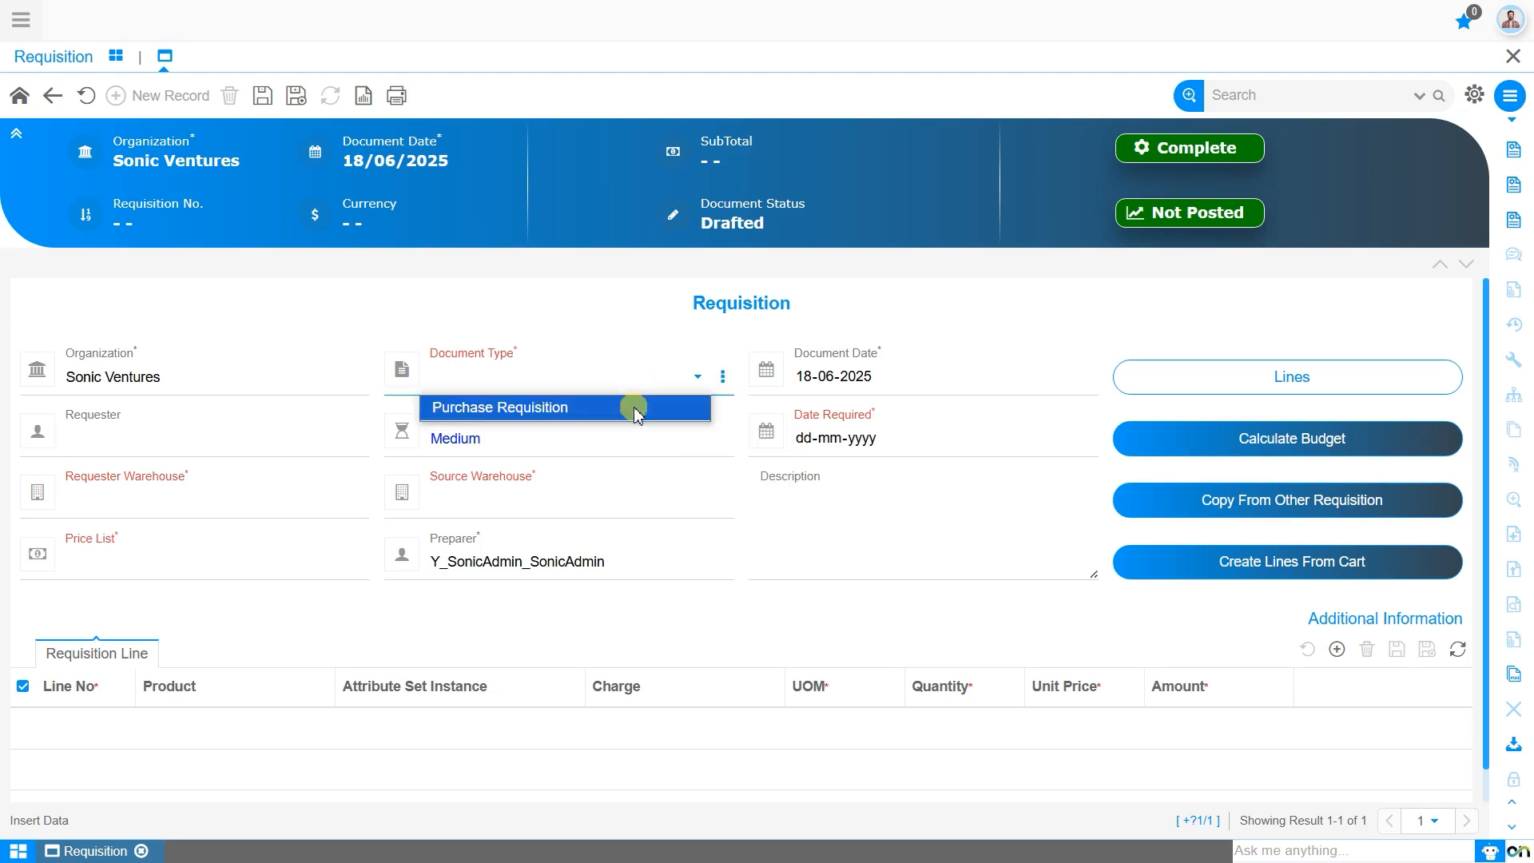
click(631, 404)
click(721, 379)
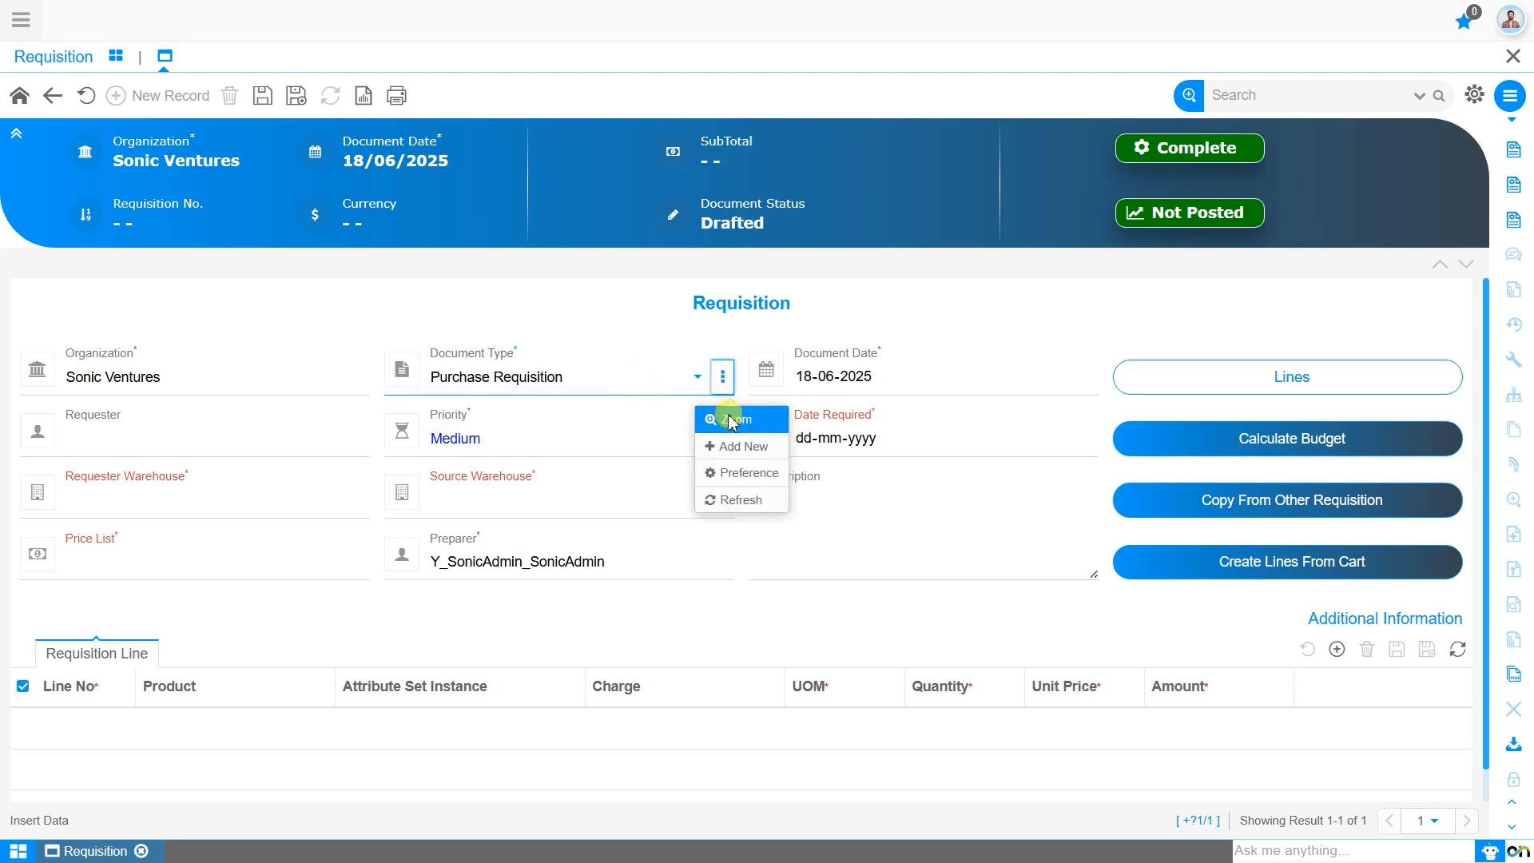
click(731, 421)
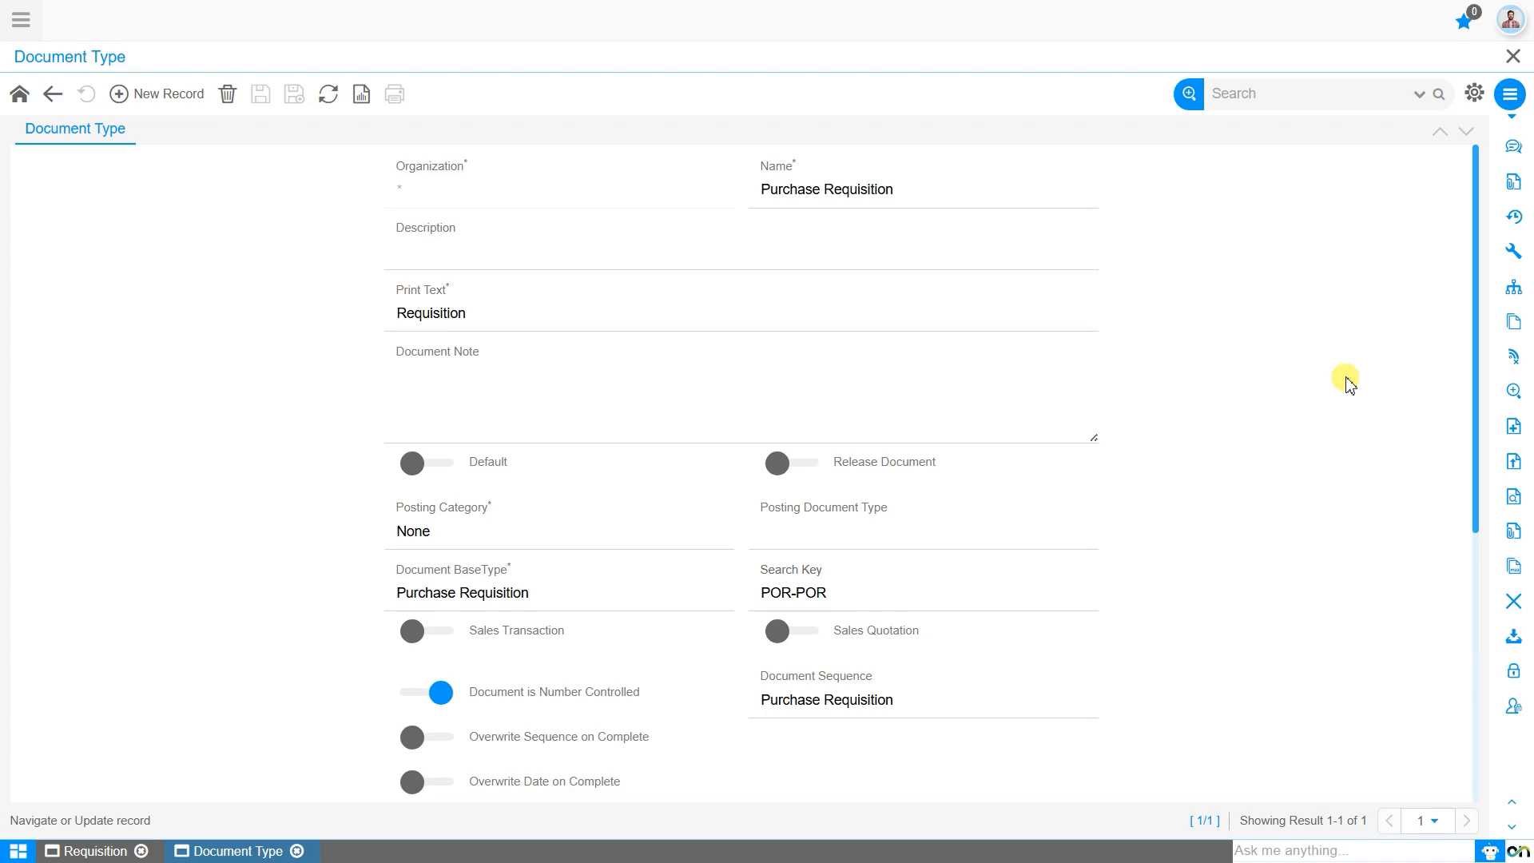
Step: Copy the Purchase Requisition document type, setting the copy's name and print text to Material Requisition
click(1514, 326)
click(811, 190)
drag(819, 190, 719, 195)
text(Material)
click(397, 314)
text(Material)
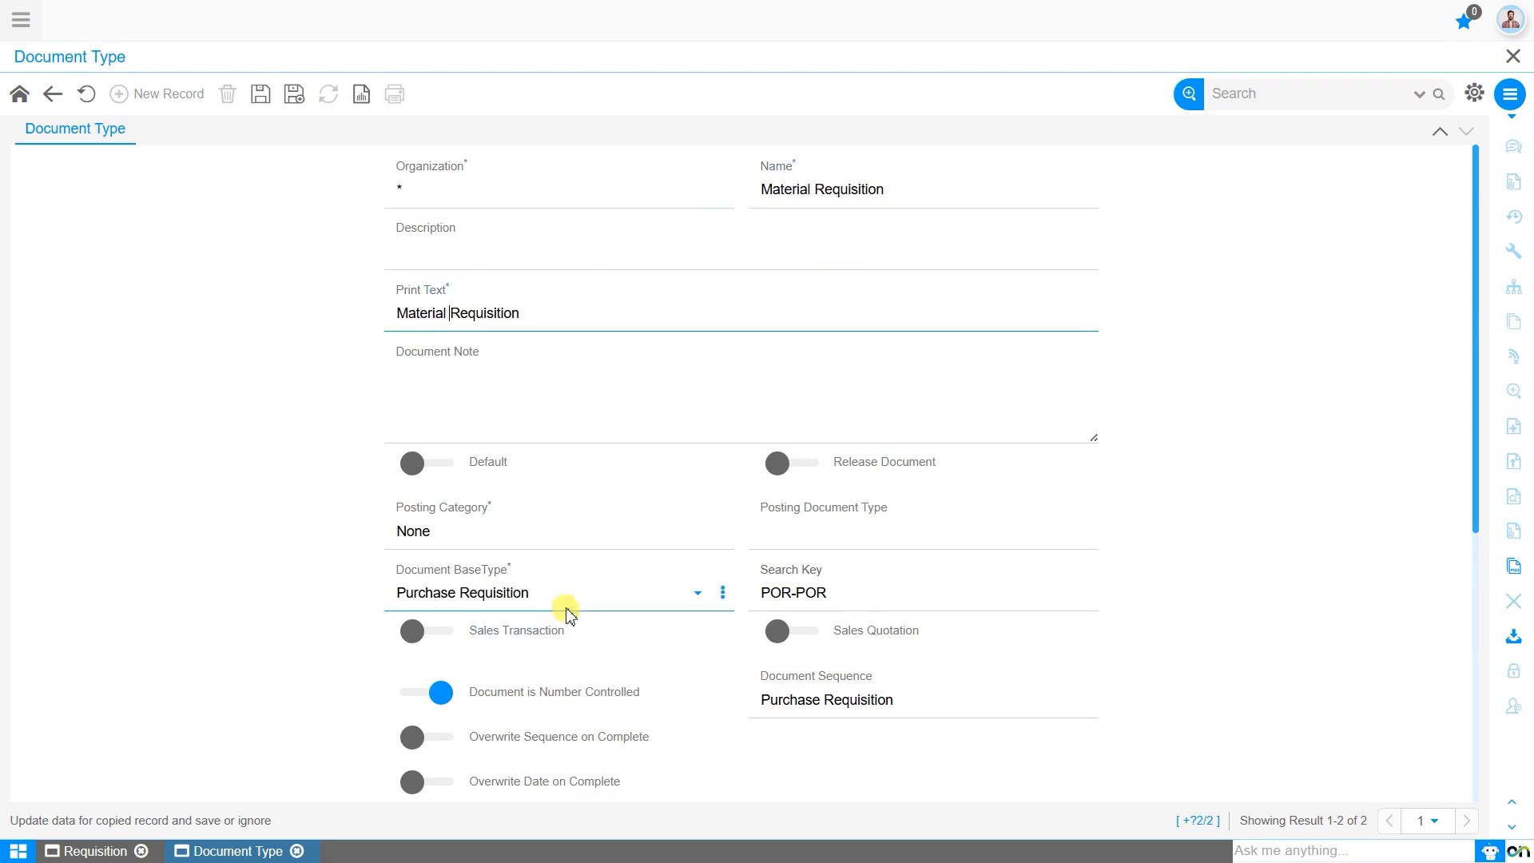
Step: Set the copied document type's search key to MRQ-MRQ
click(824, 595)
triple_click(823, 595)
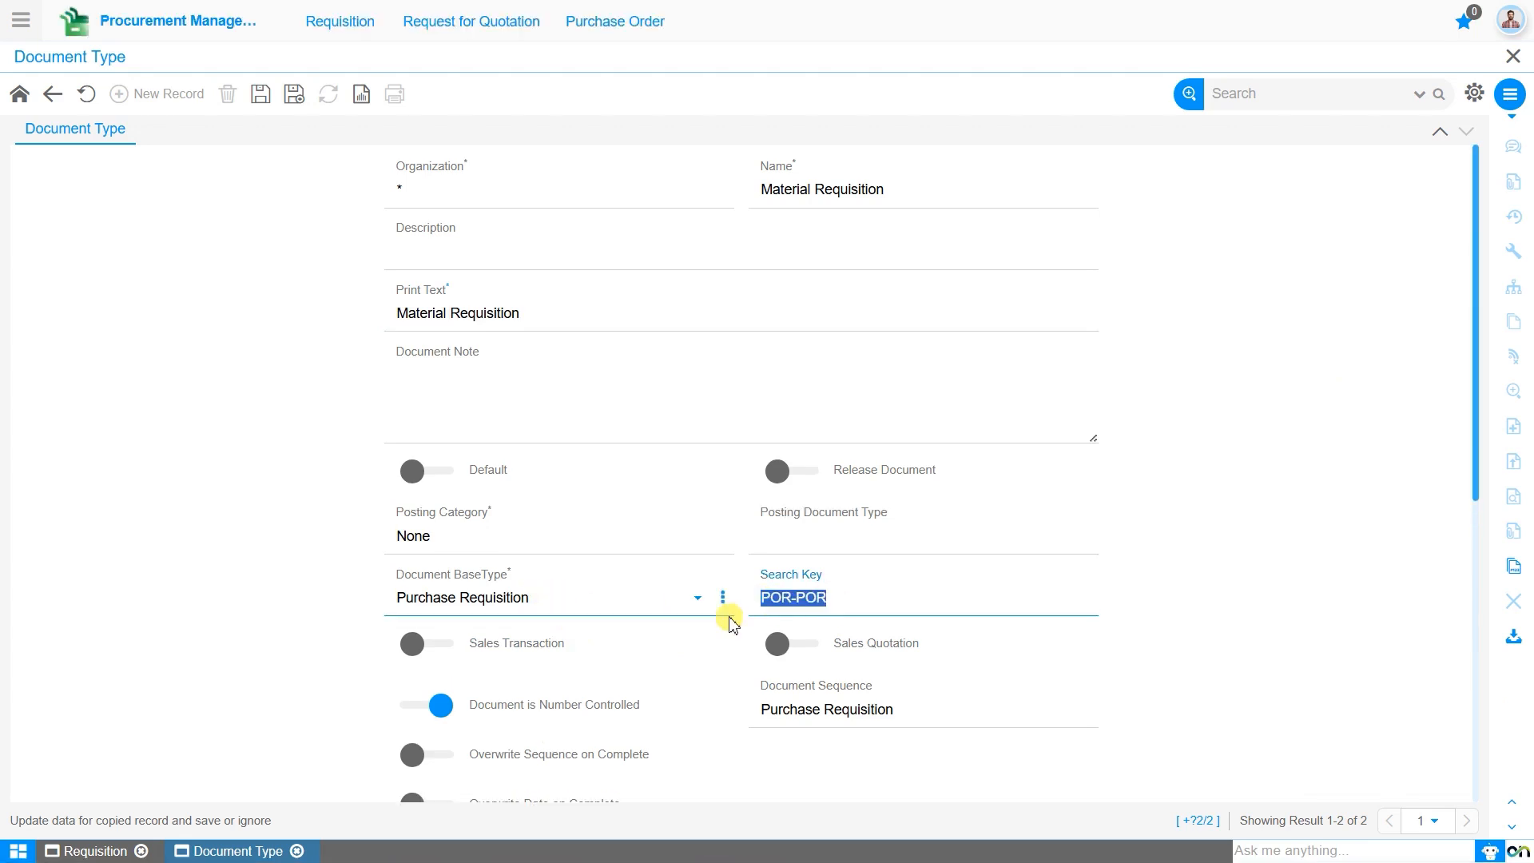
text(MRQ_)
key(BackSpace)
text(-MRQ)
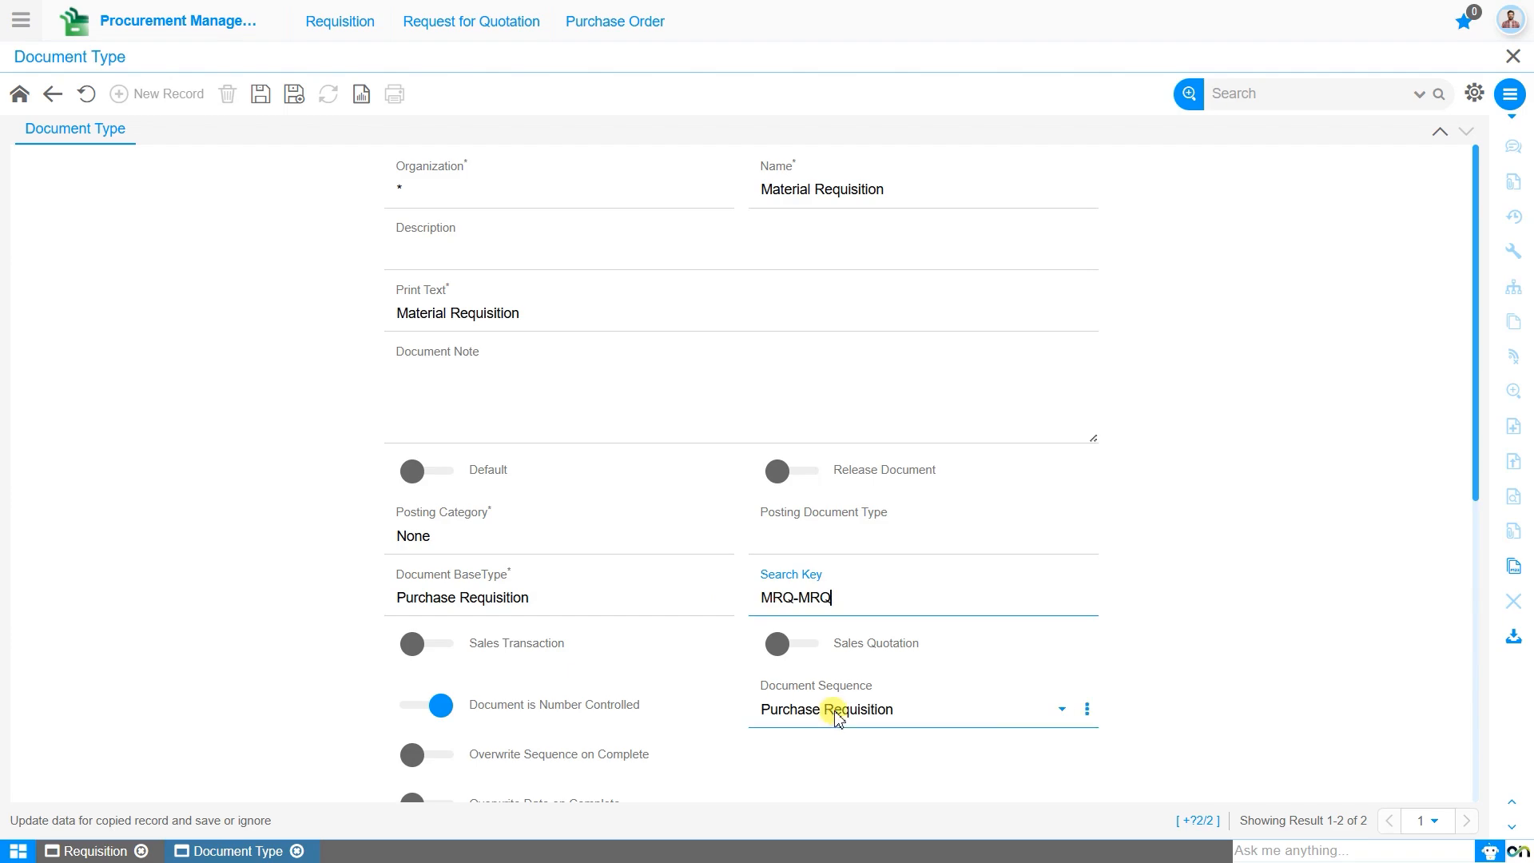
Step: Add a new transaction sequence from the document sequence field, with organization * and name Material Requisition
click(1089, 713)
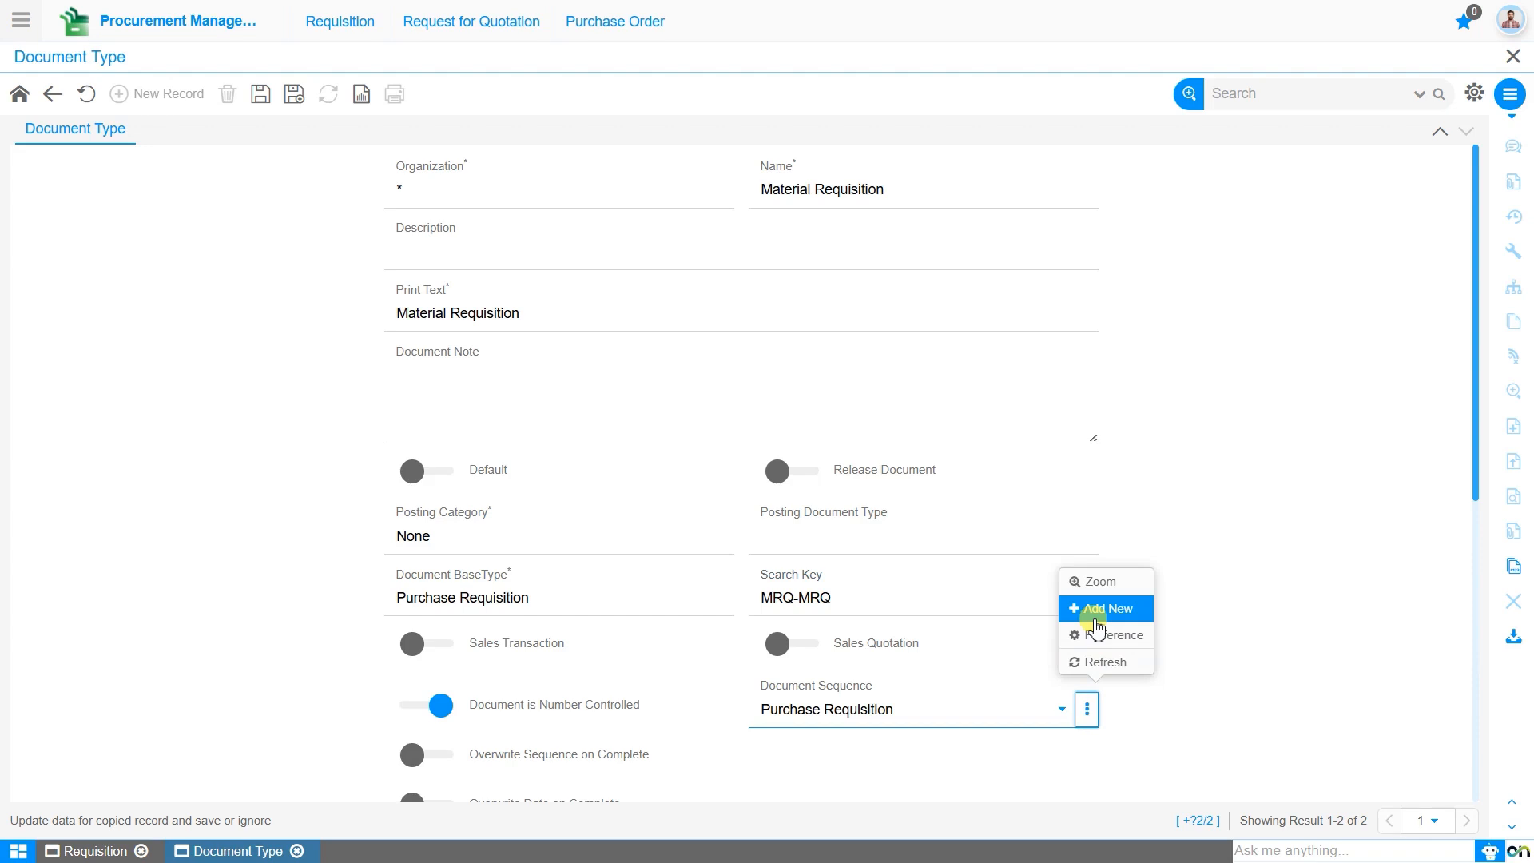
click(1102, 610)
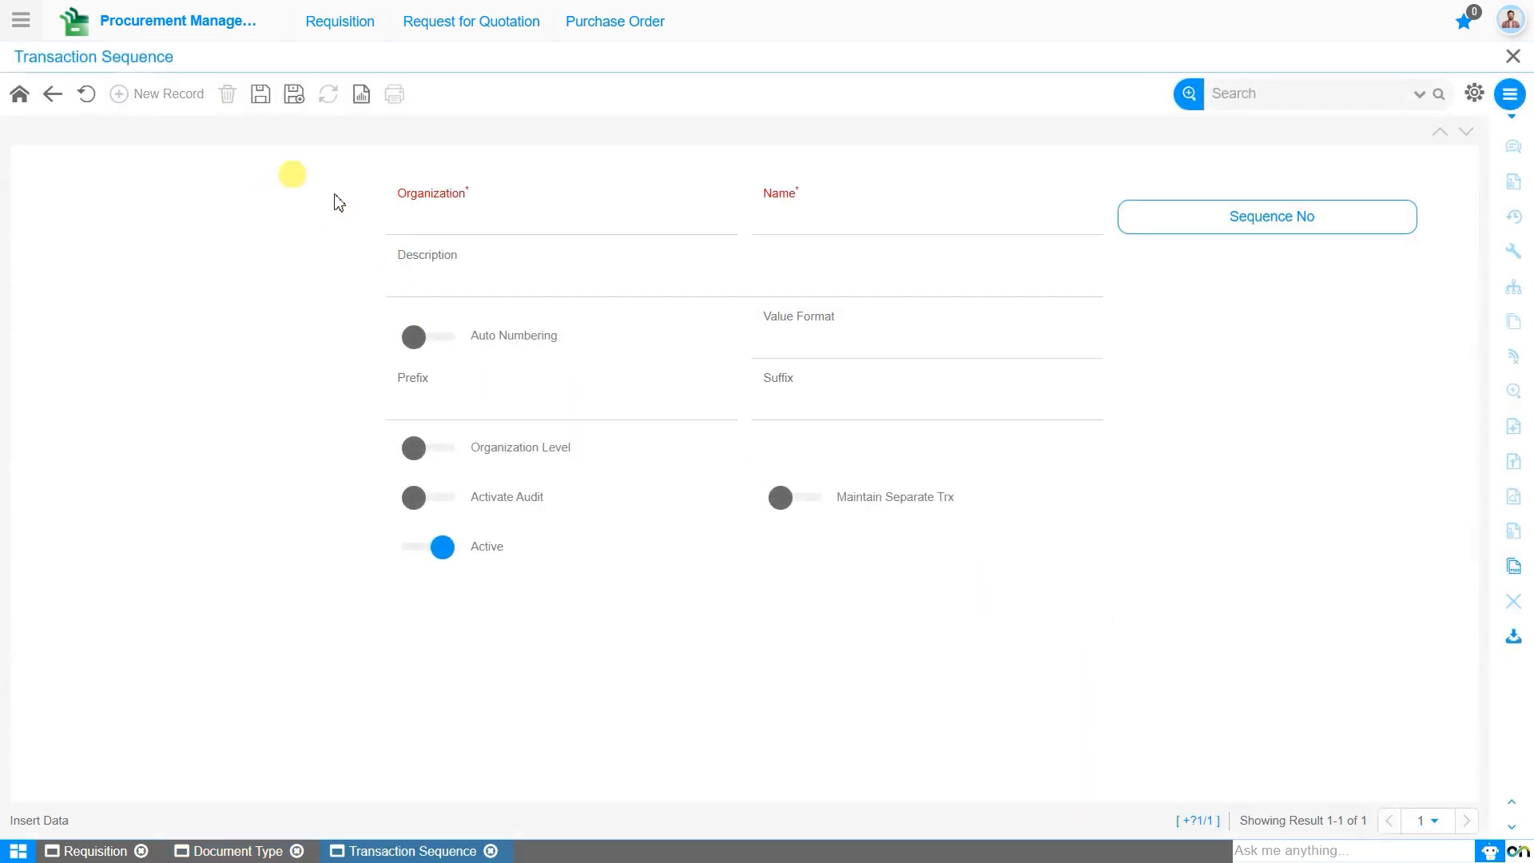
click(465, 214)
click(472, 250)
click(803, 214)
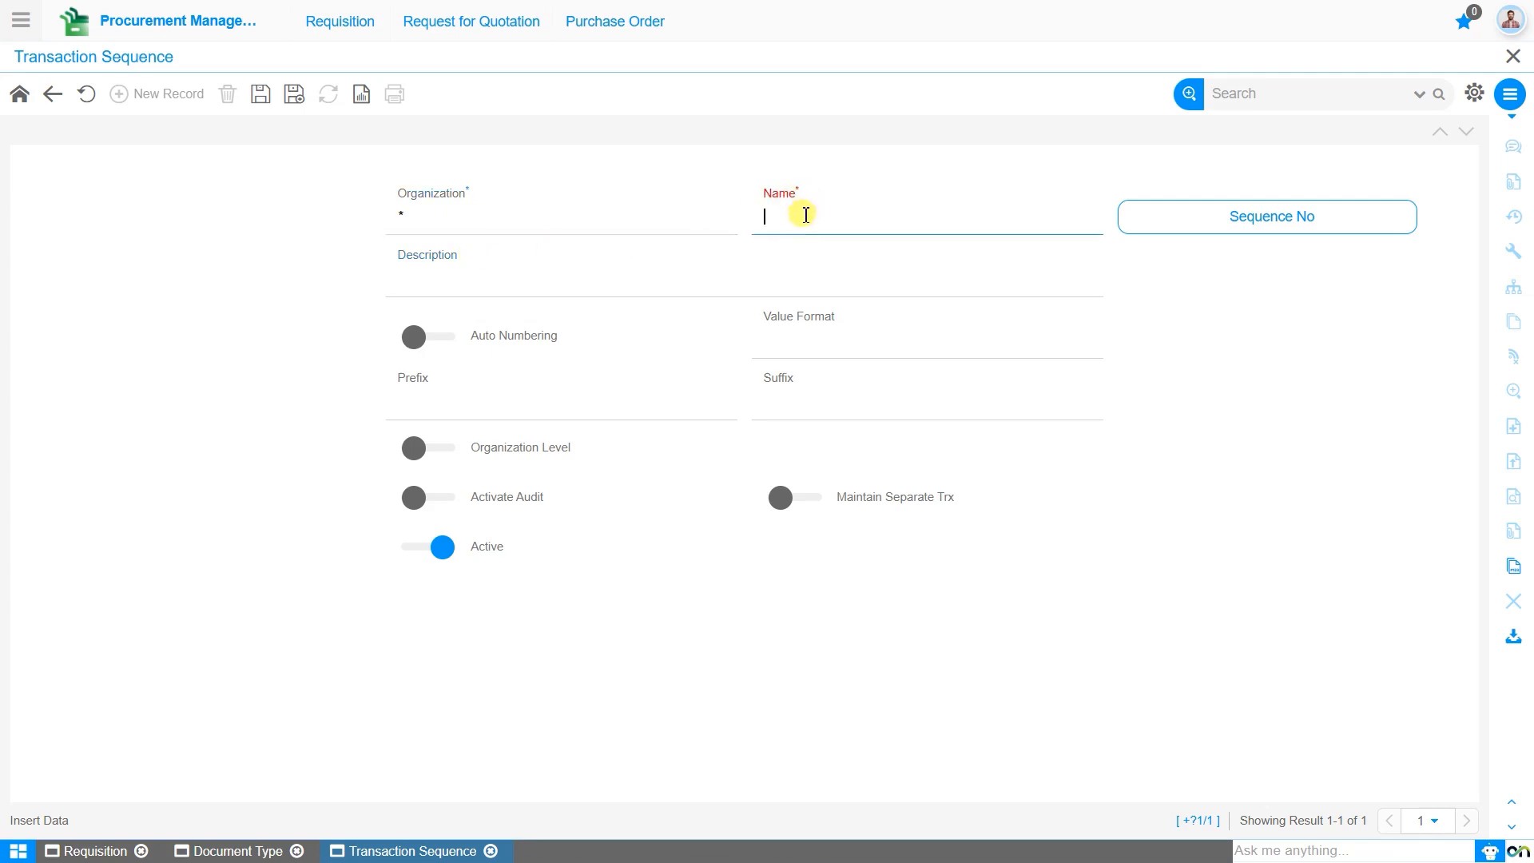
text(Material Requisition)
Step: Enable auto numbering for the sequence, set Current Next and Start No to 8000000, and save it
click(428, 335)
click(639, 392)
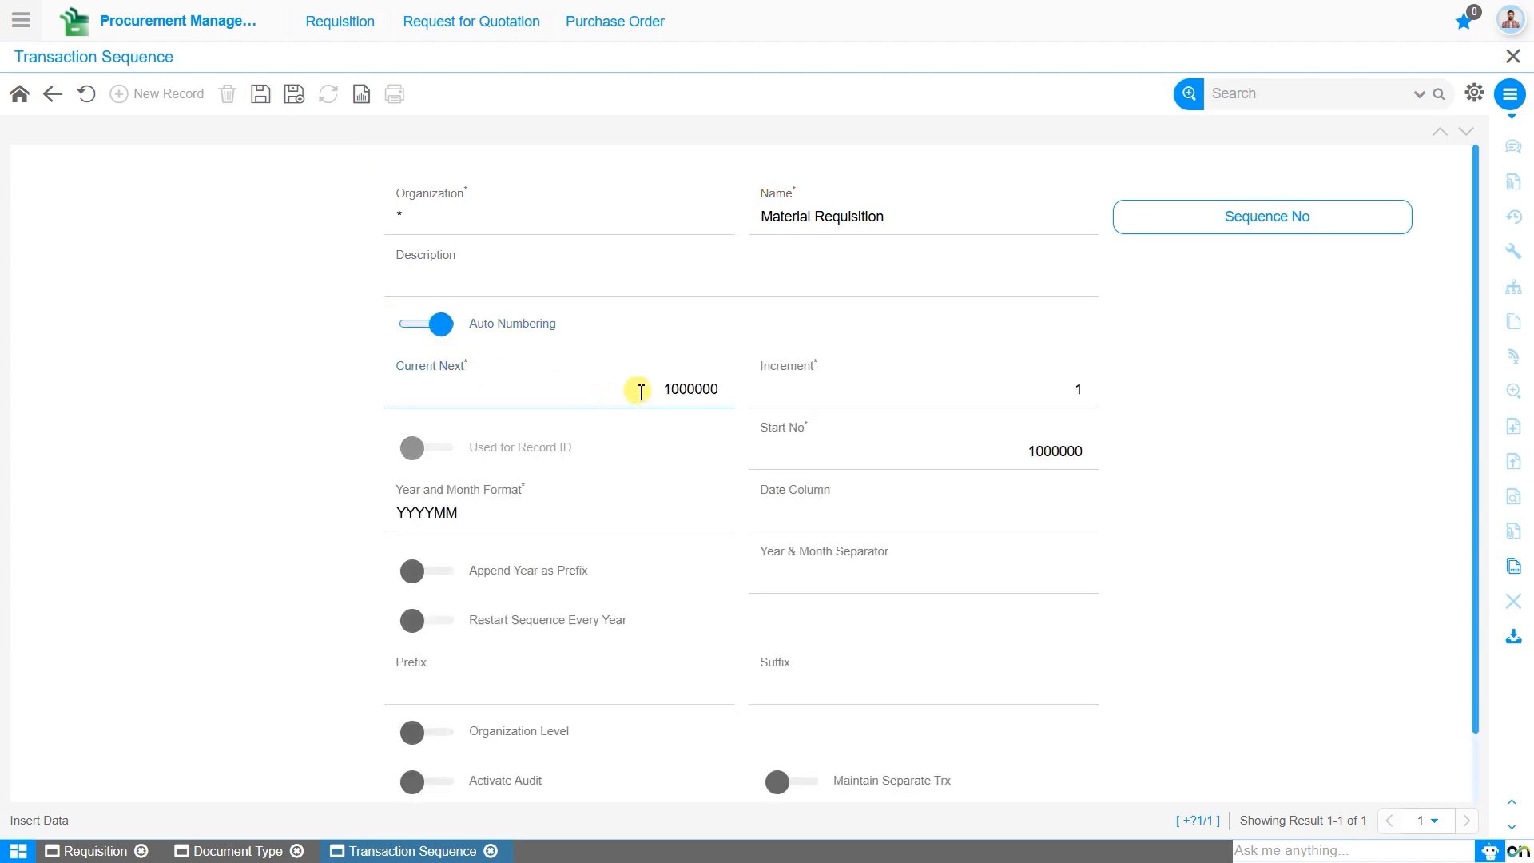
click(669, 390)
key(BackSpace)
text(8)
click(1036, 451)
key(BackSpace)
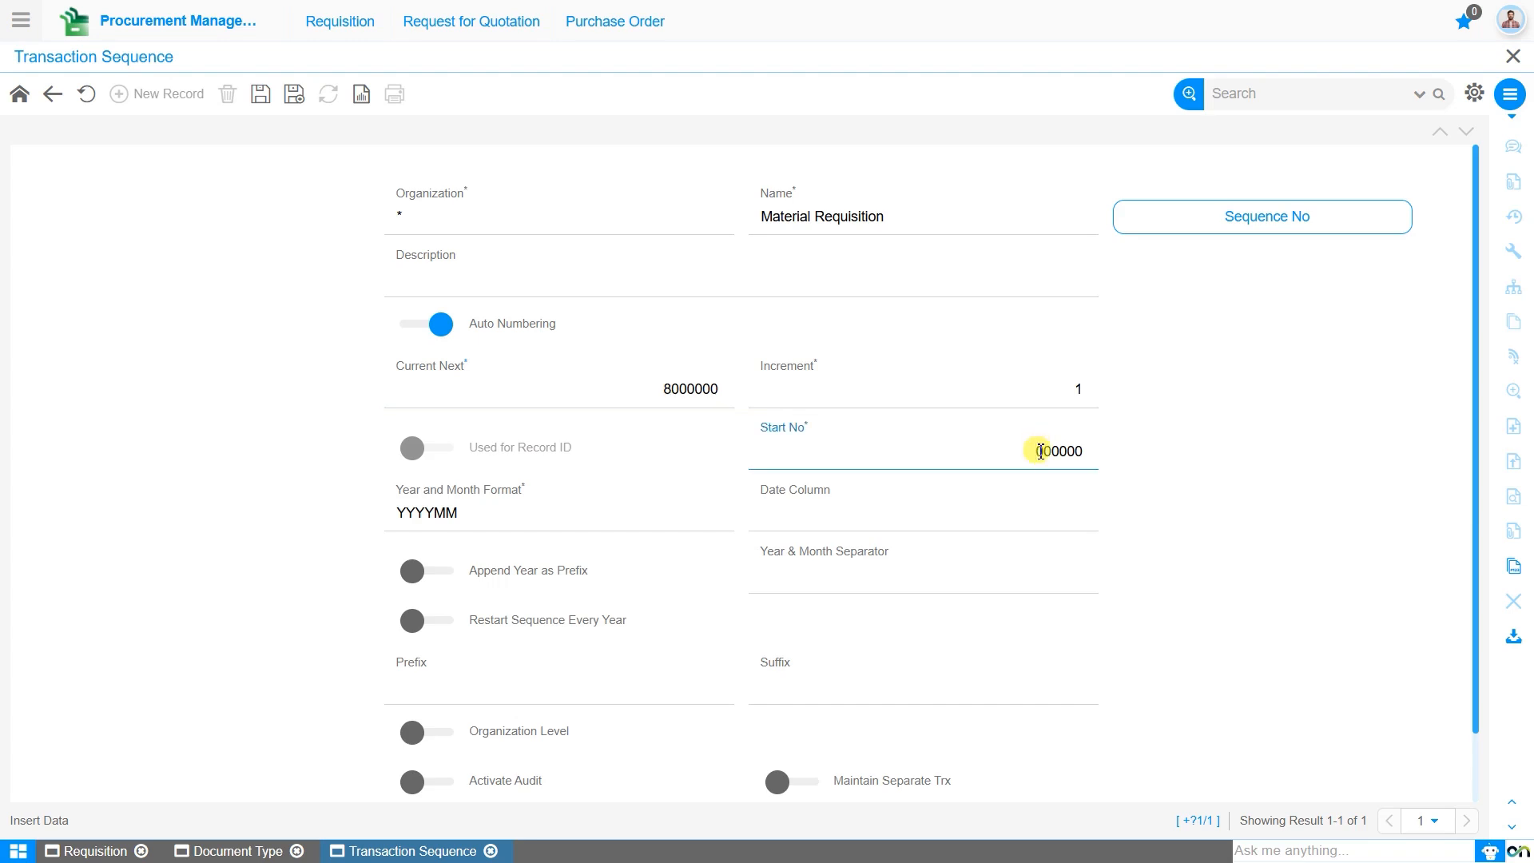
text(8)
click(285, 105)
Step: Back in the document type, refresh the document sequence choices, assign Material Requisition, and save the record
click(256, 852)
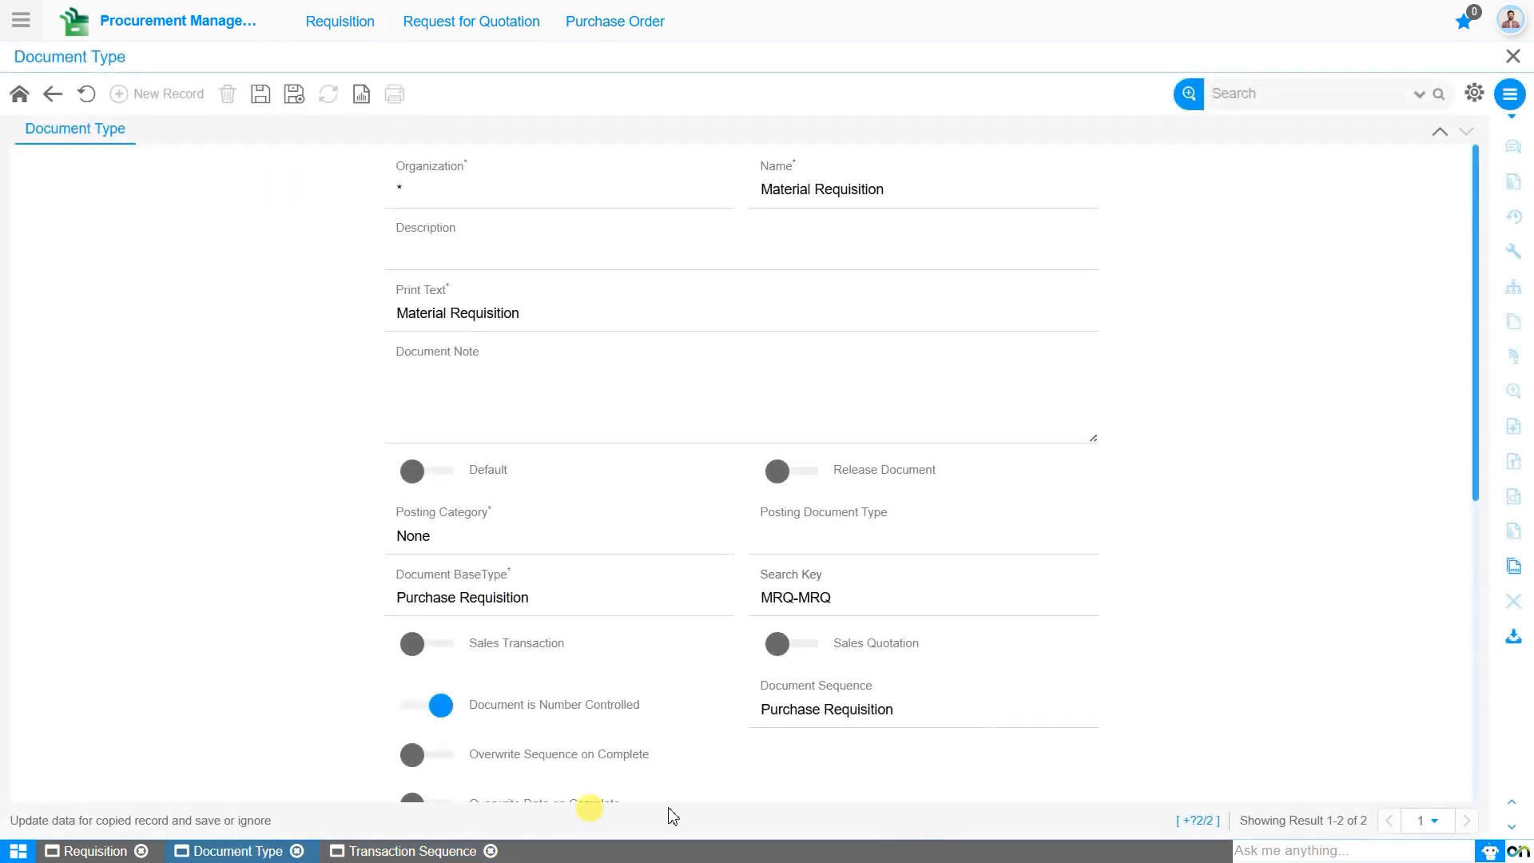
click(1084, 711)
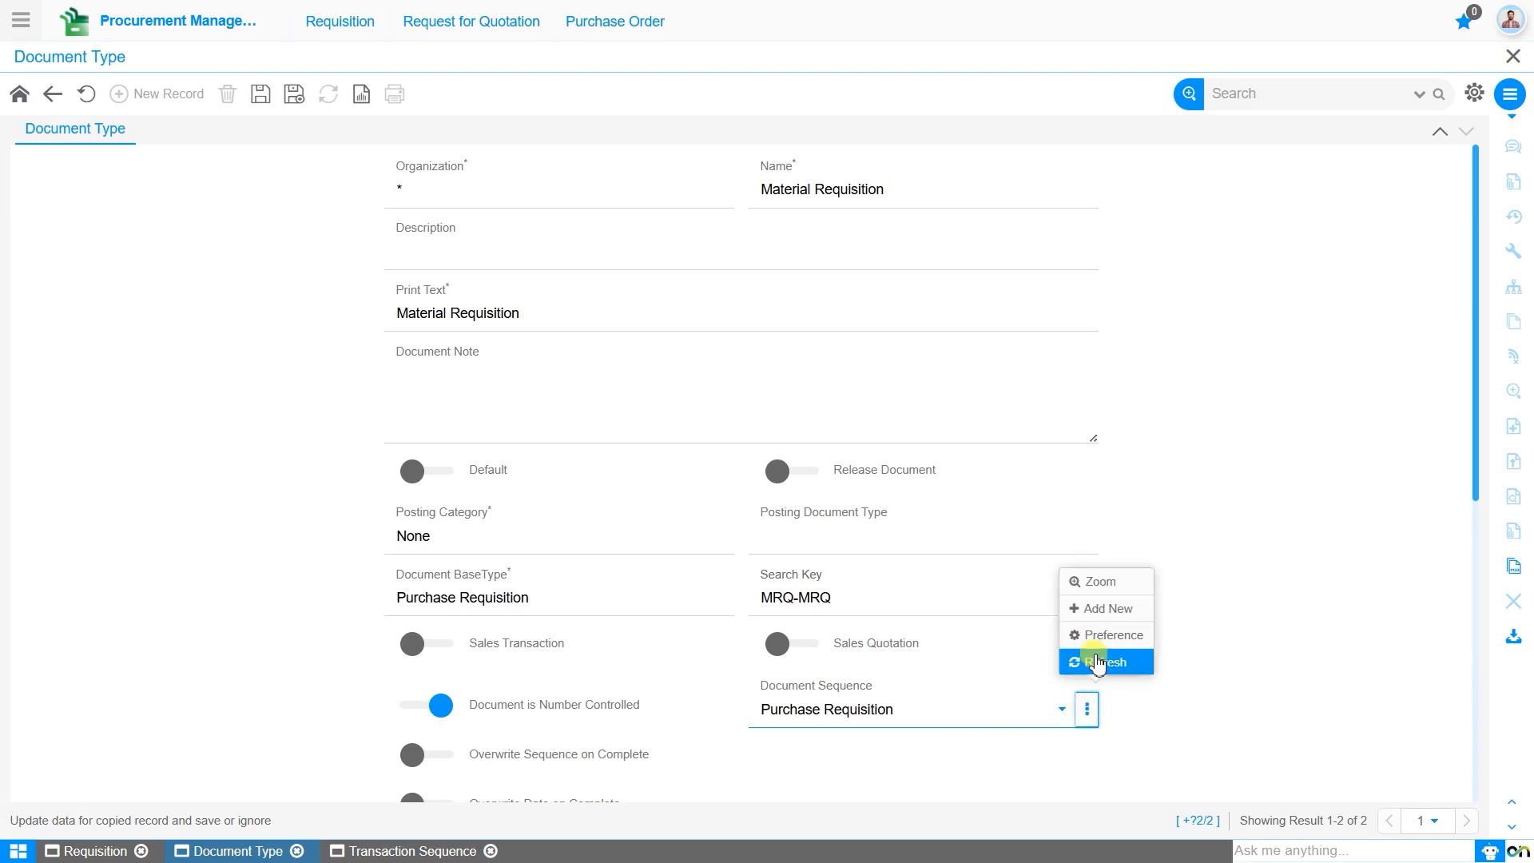
click(1091, 660)
click(1053, 709)
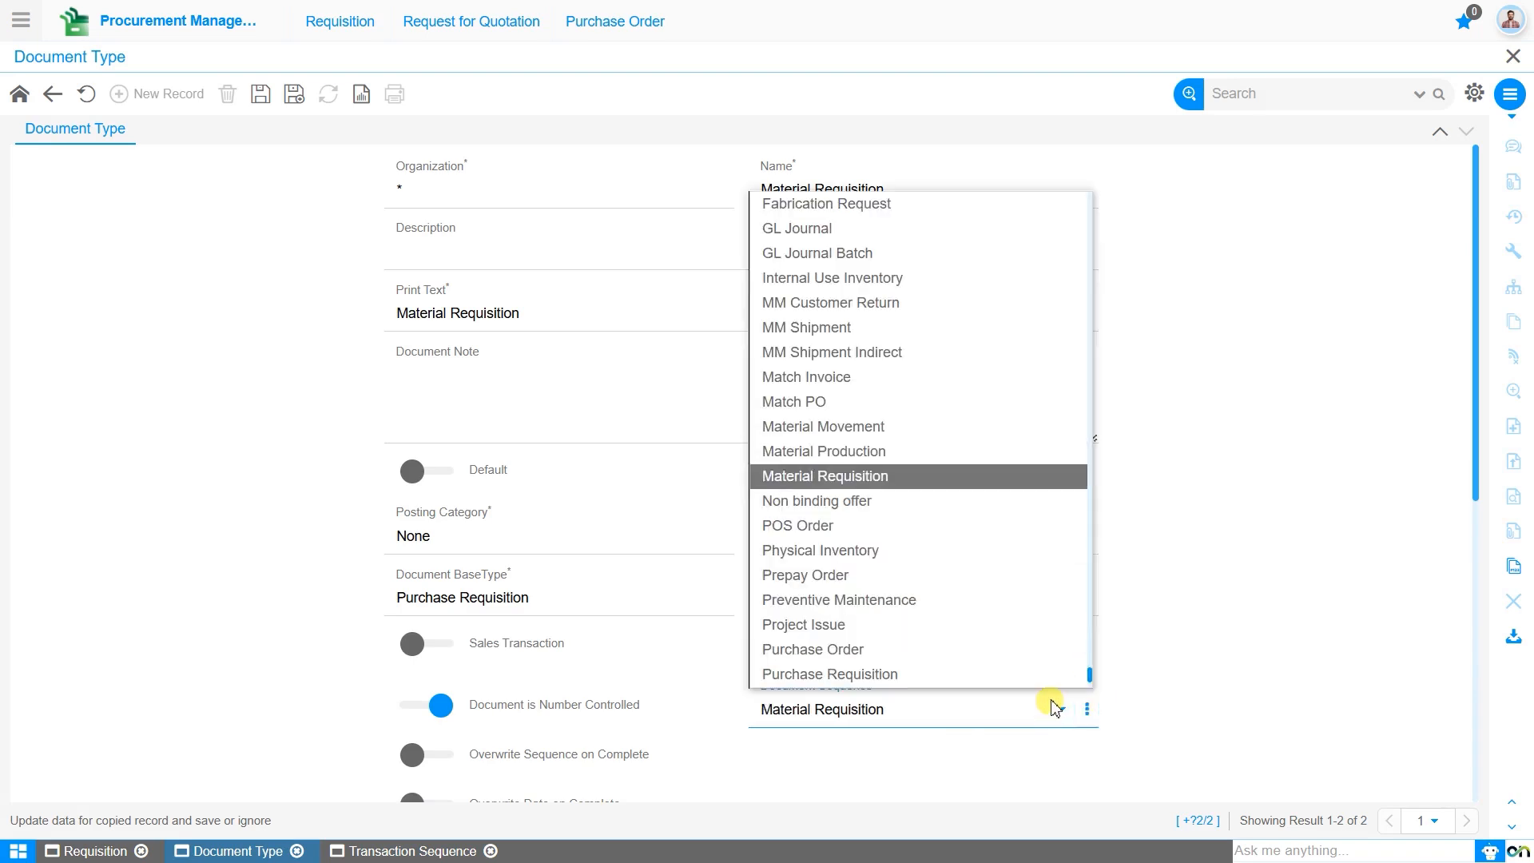
click(1056, 708)
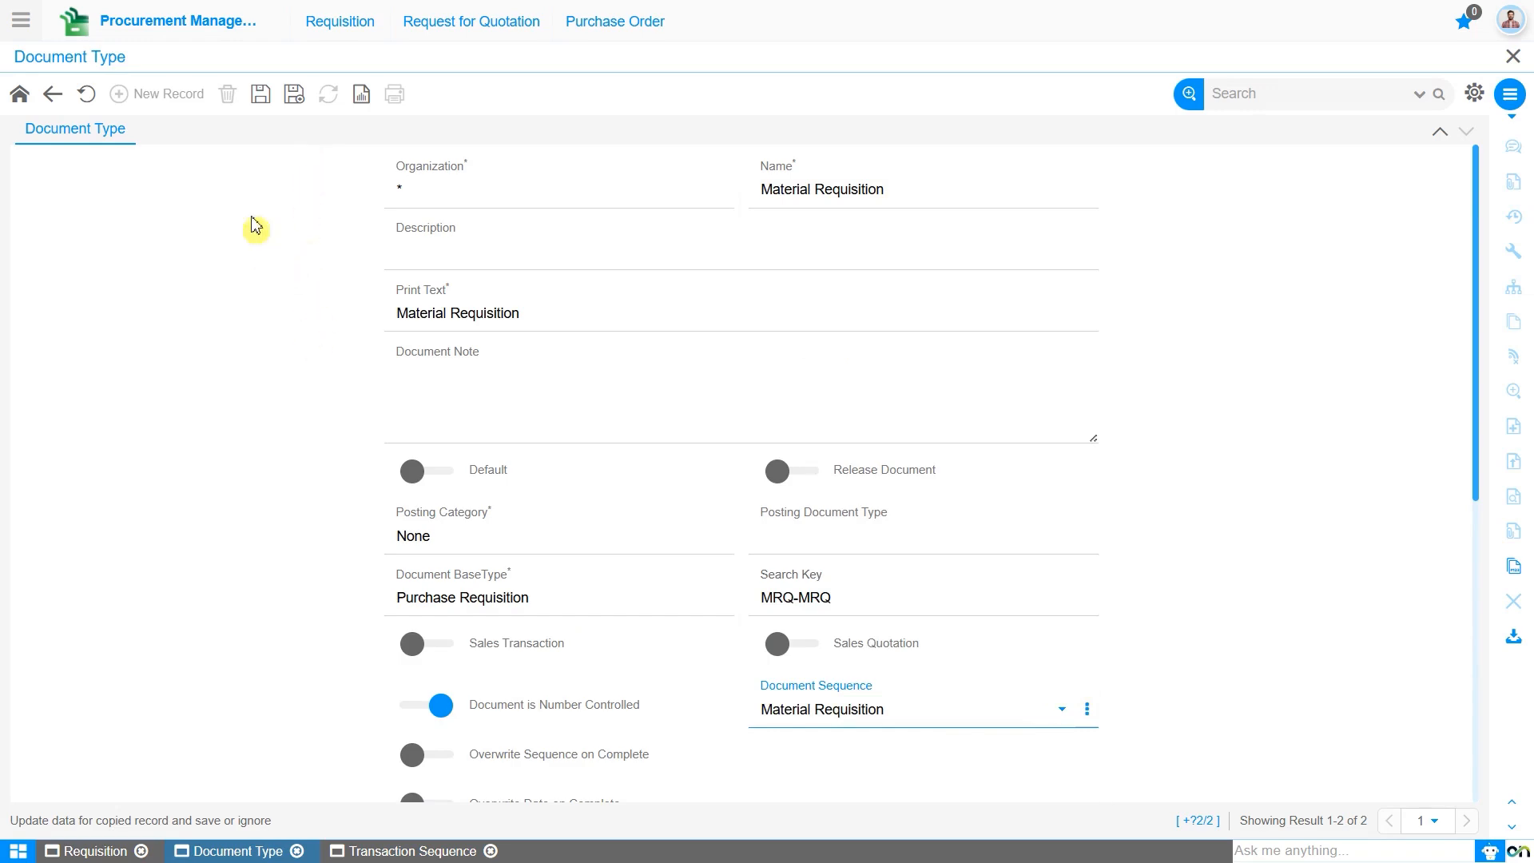
click(262, 102)
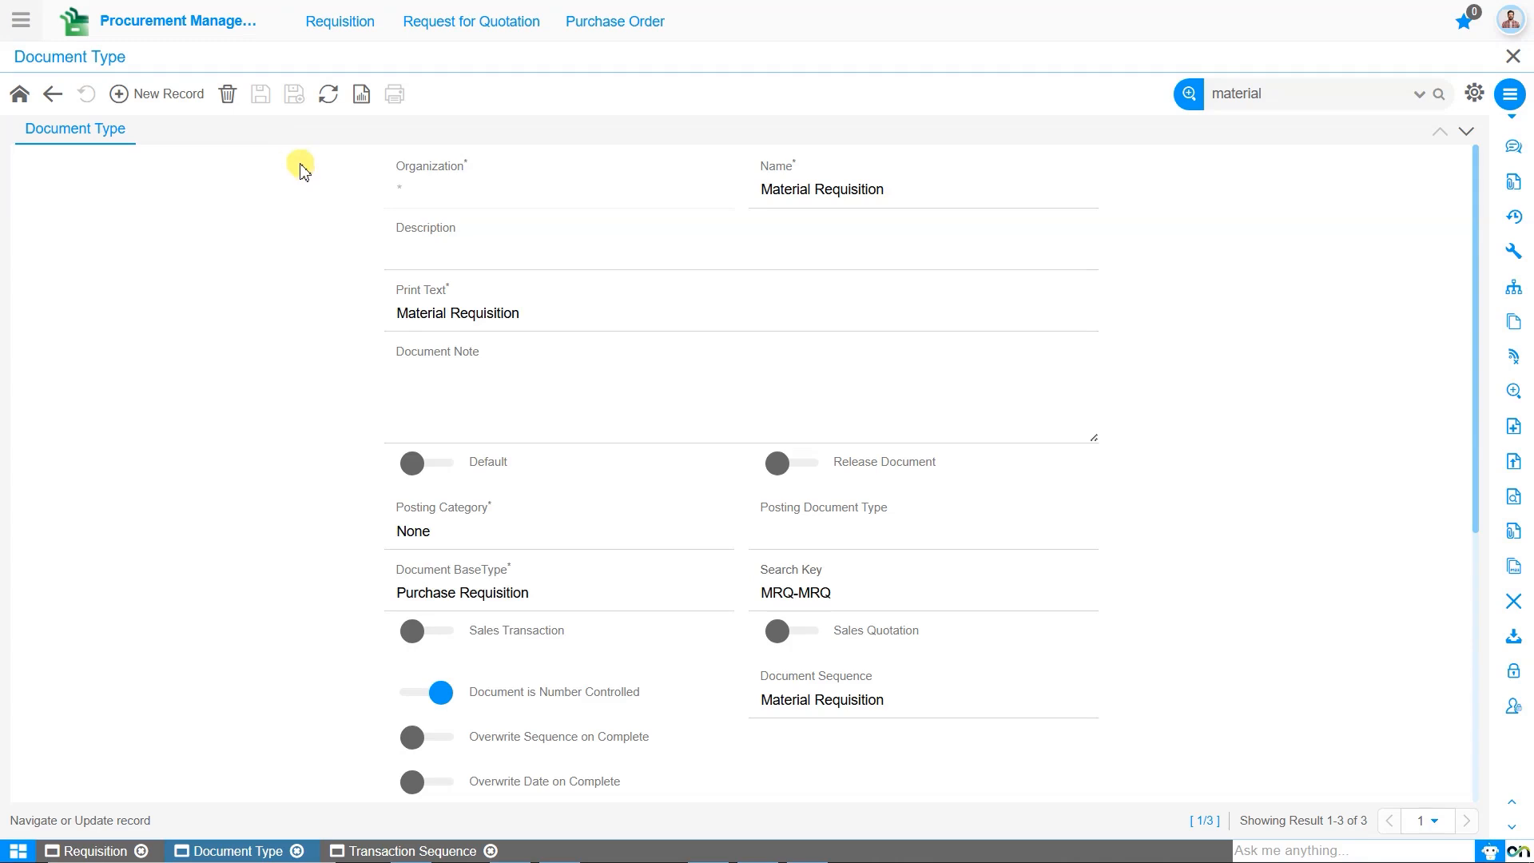
Step: Return to the open requisition, refresh its document type choices, and set the document type to Material Requisition
click(106, 853)
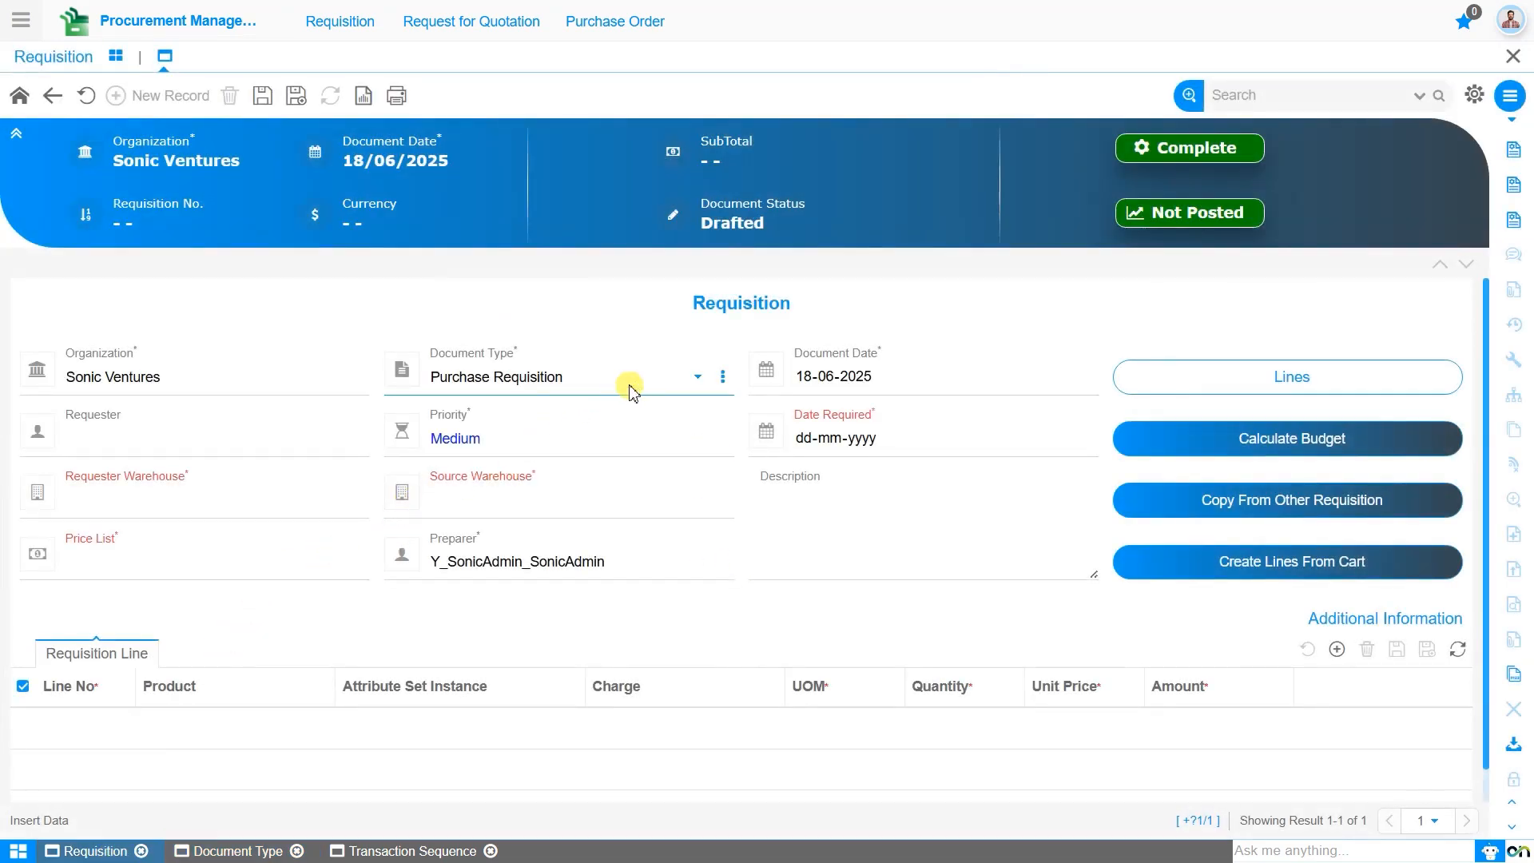
click(723, 376)
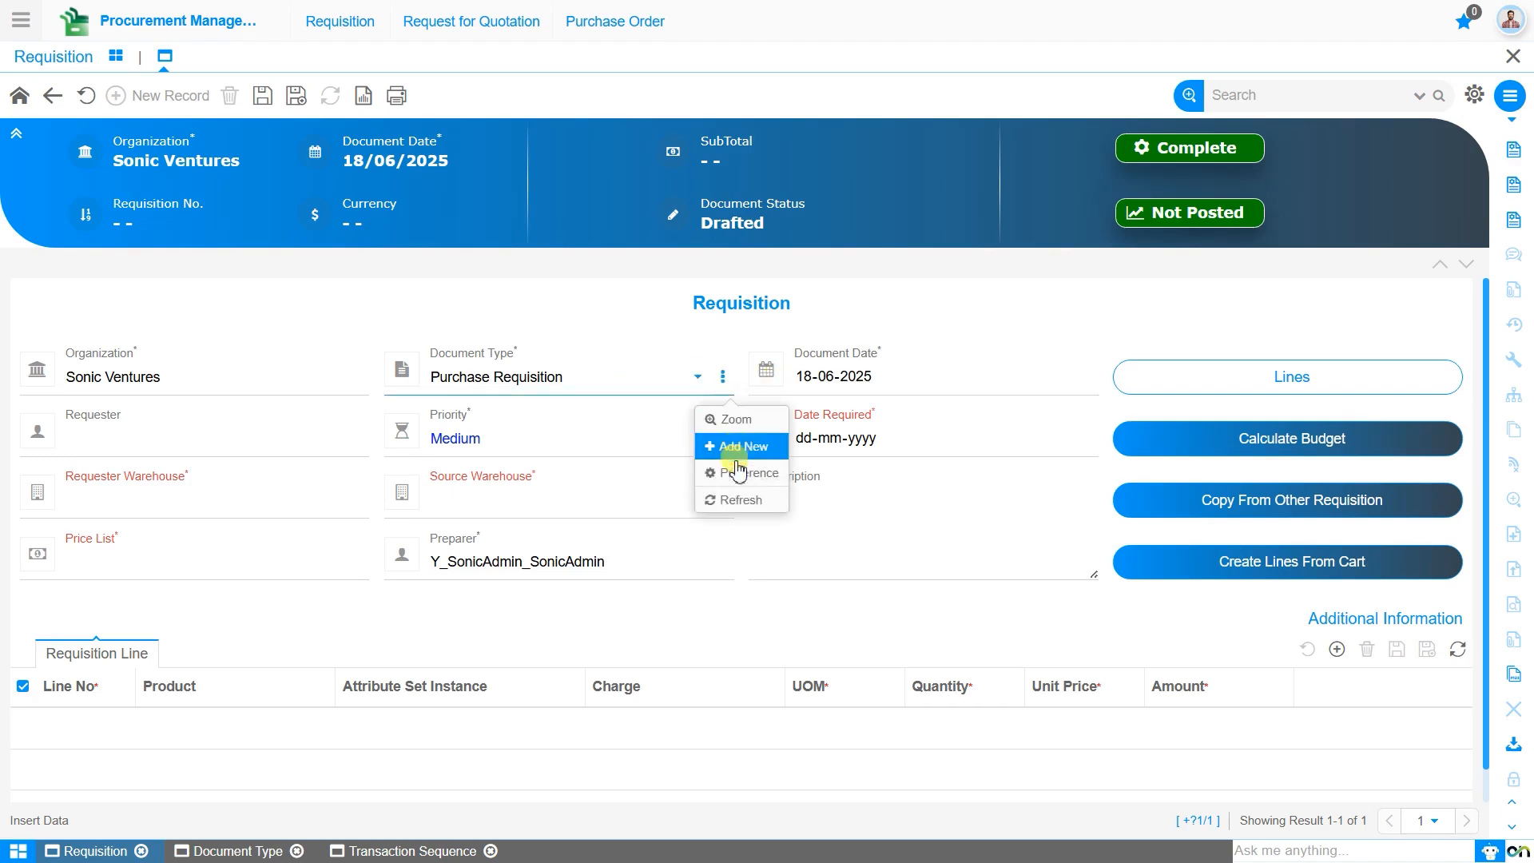
click(739, 500)
click(622, 384)
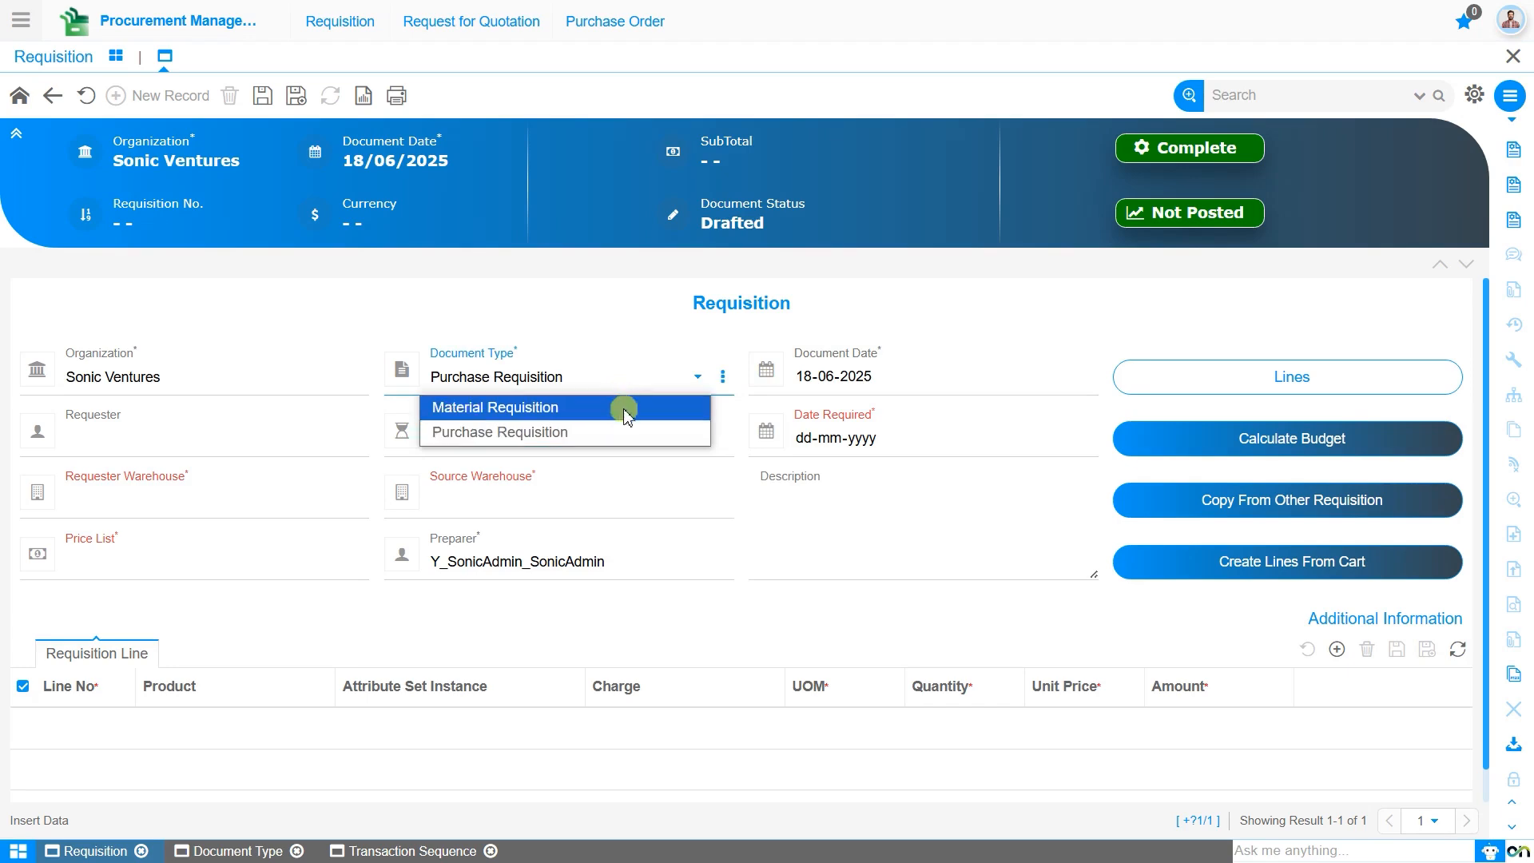
click(624, 409)
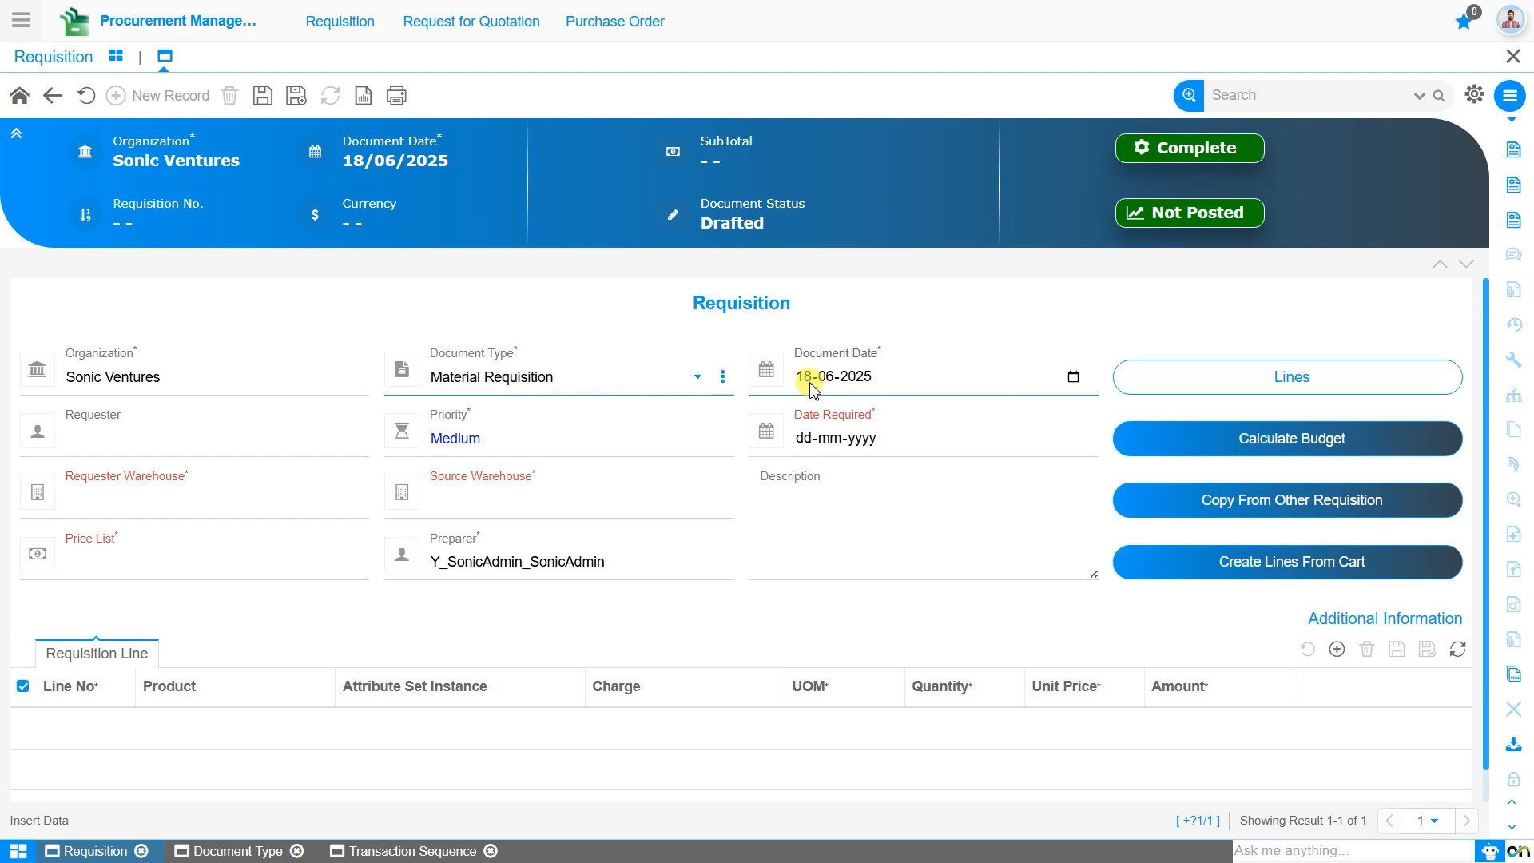
Step: Set the requisition's priority to High
click(240, 442)
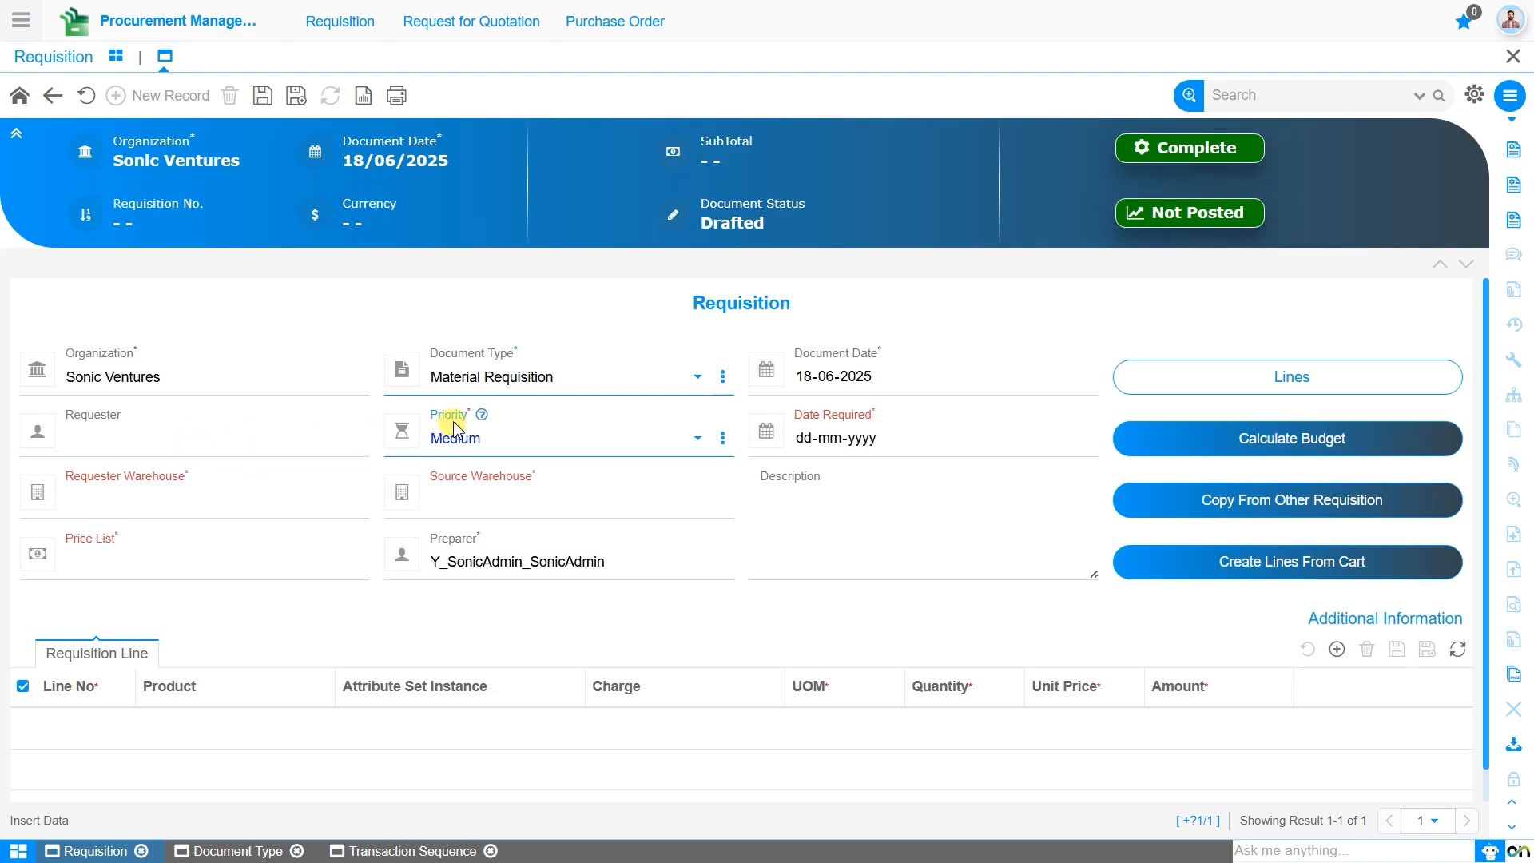
click(530, 456)
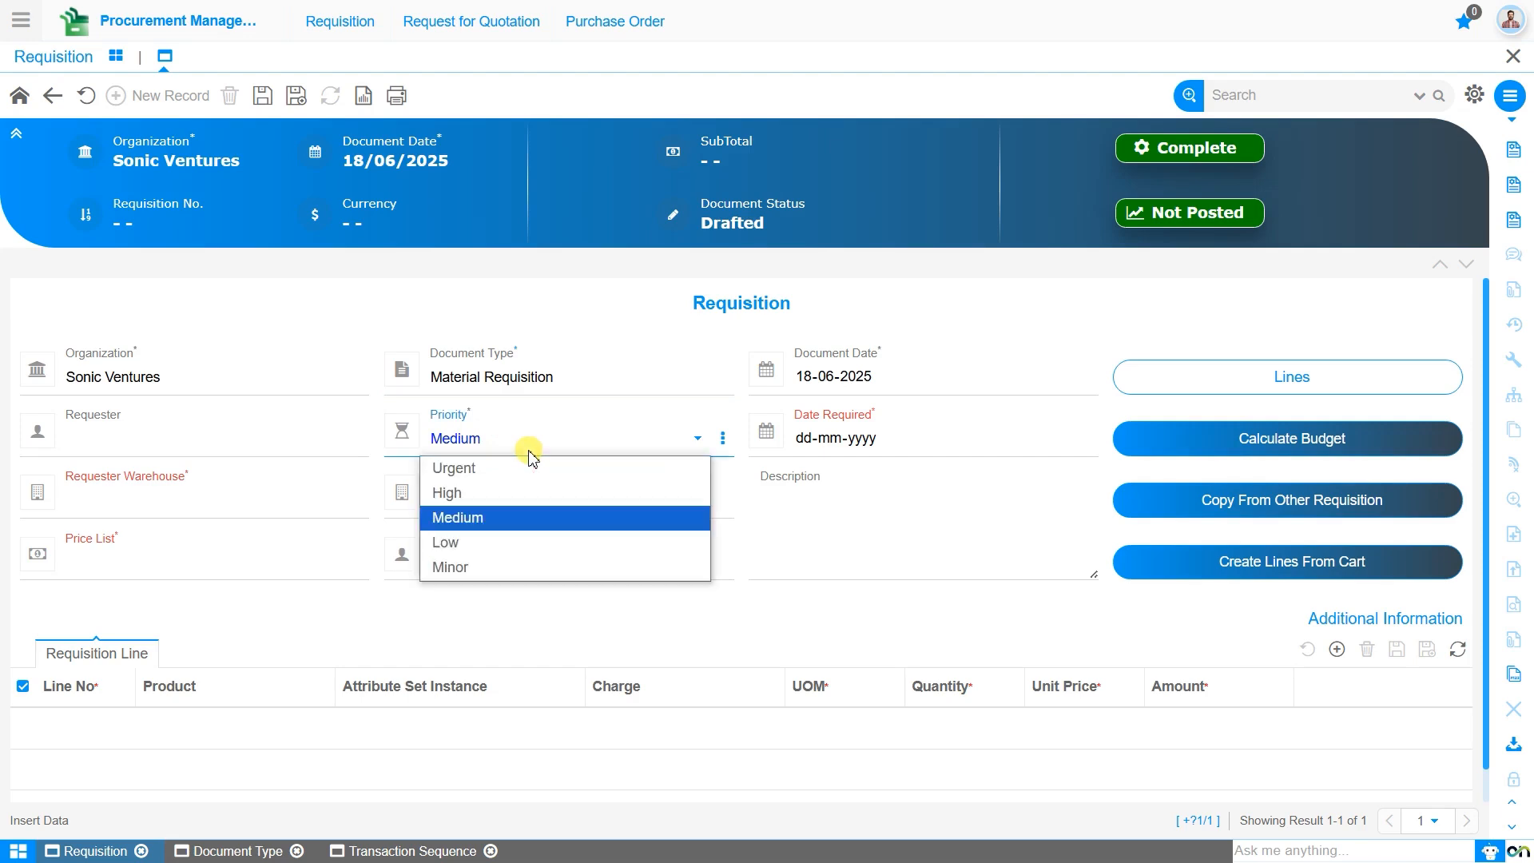
click(542, 493)
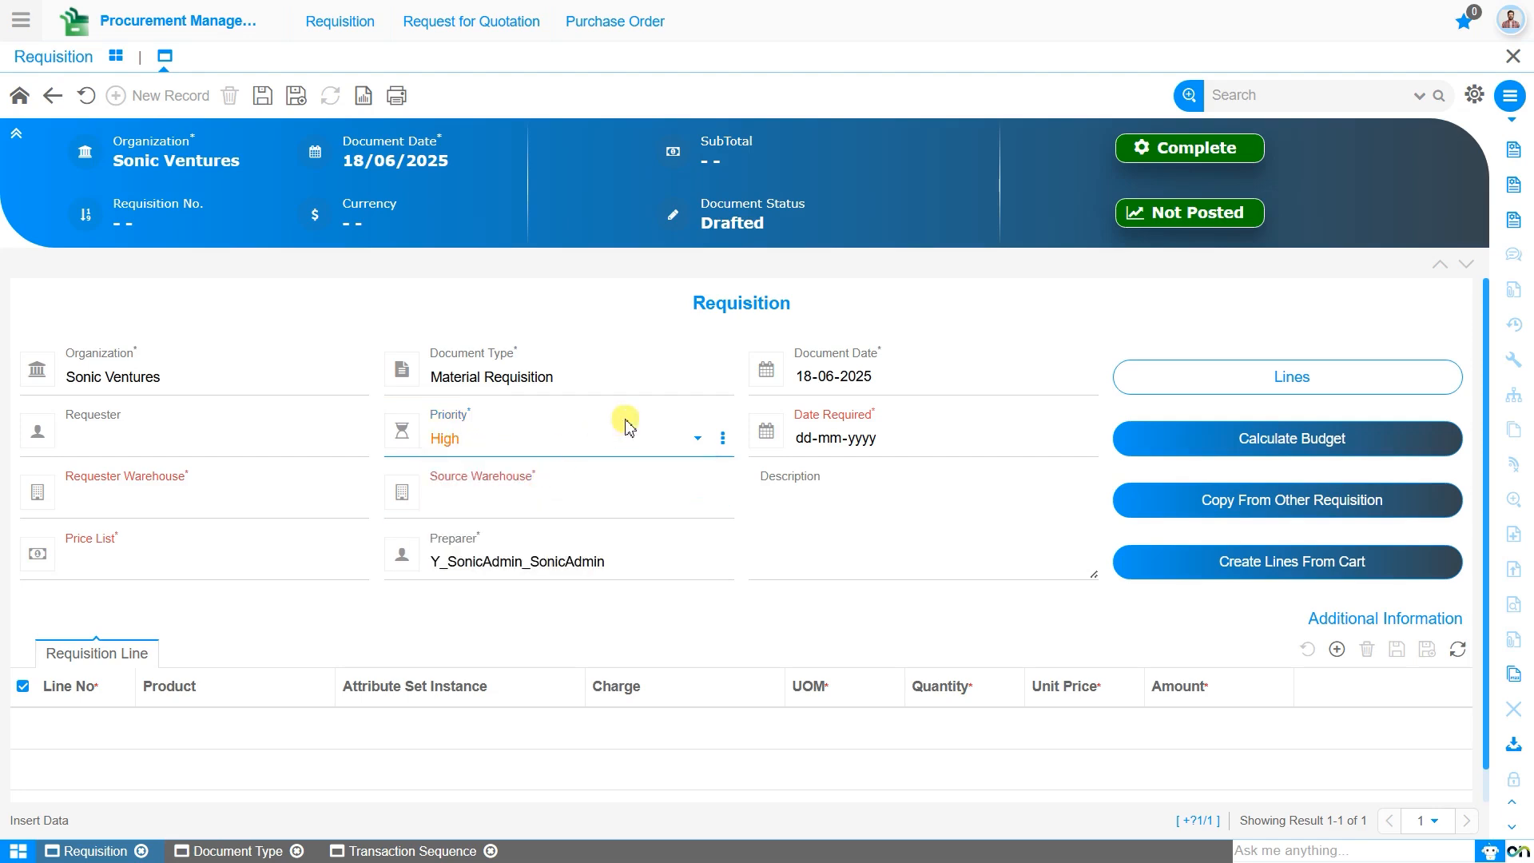
Step: Set the requisition's required date to 20-06-2025 and both the requester and source warehouses to Sonic Ventures Warehouse
click(802, 440)
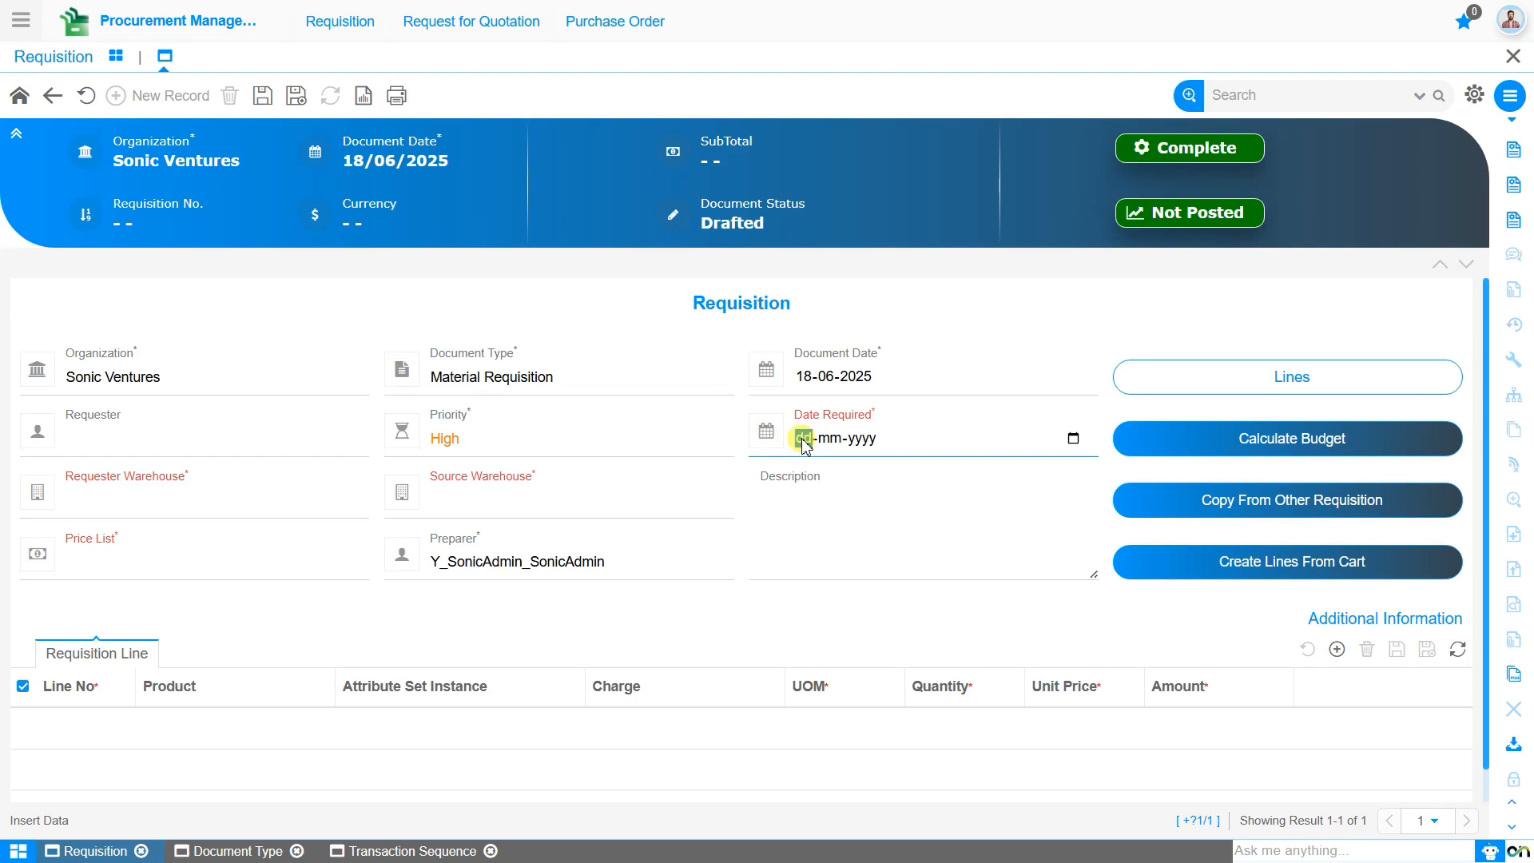
text(20-06-2025)
click(271, 502)
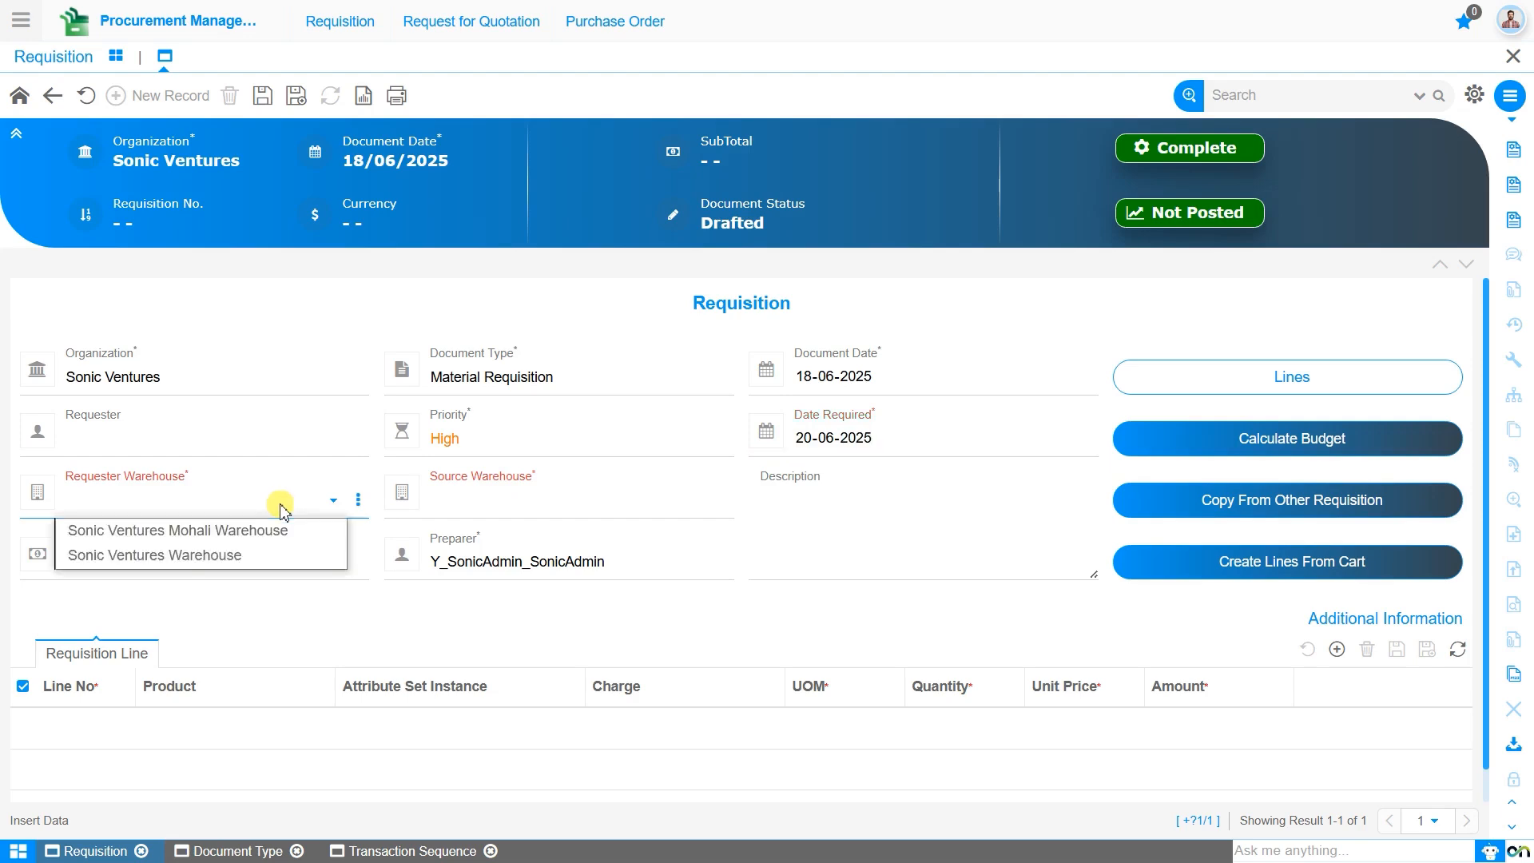
click(274, 557)
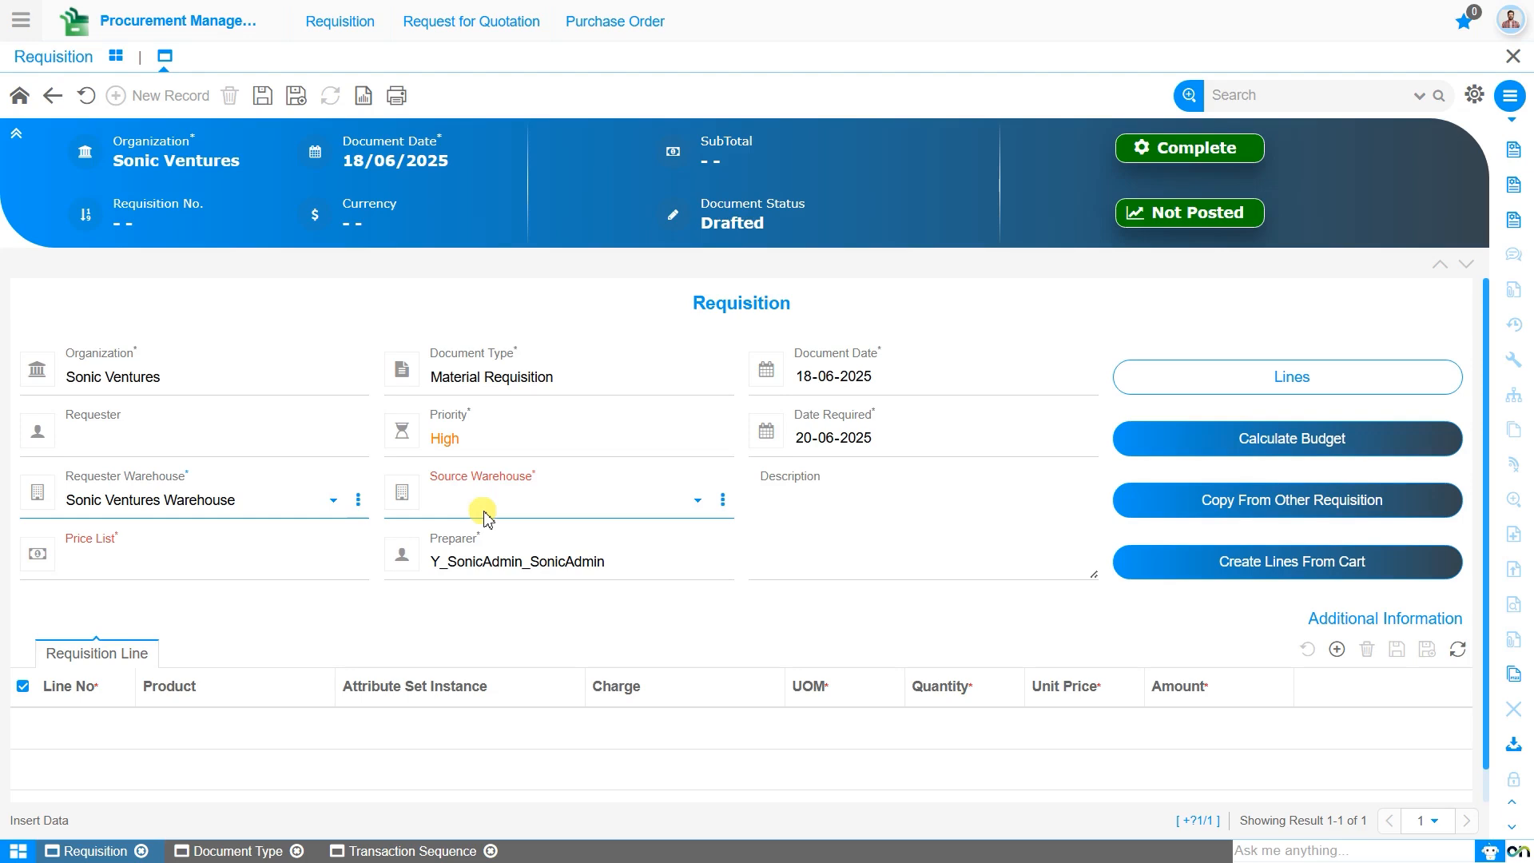
click(486, 517)
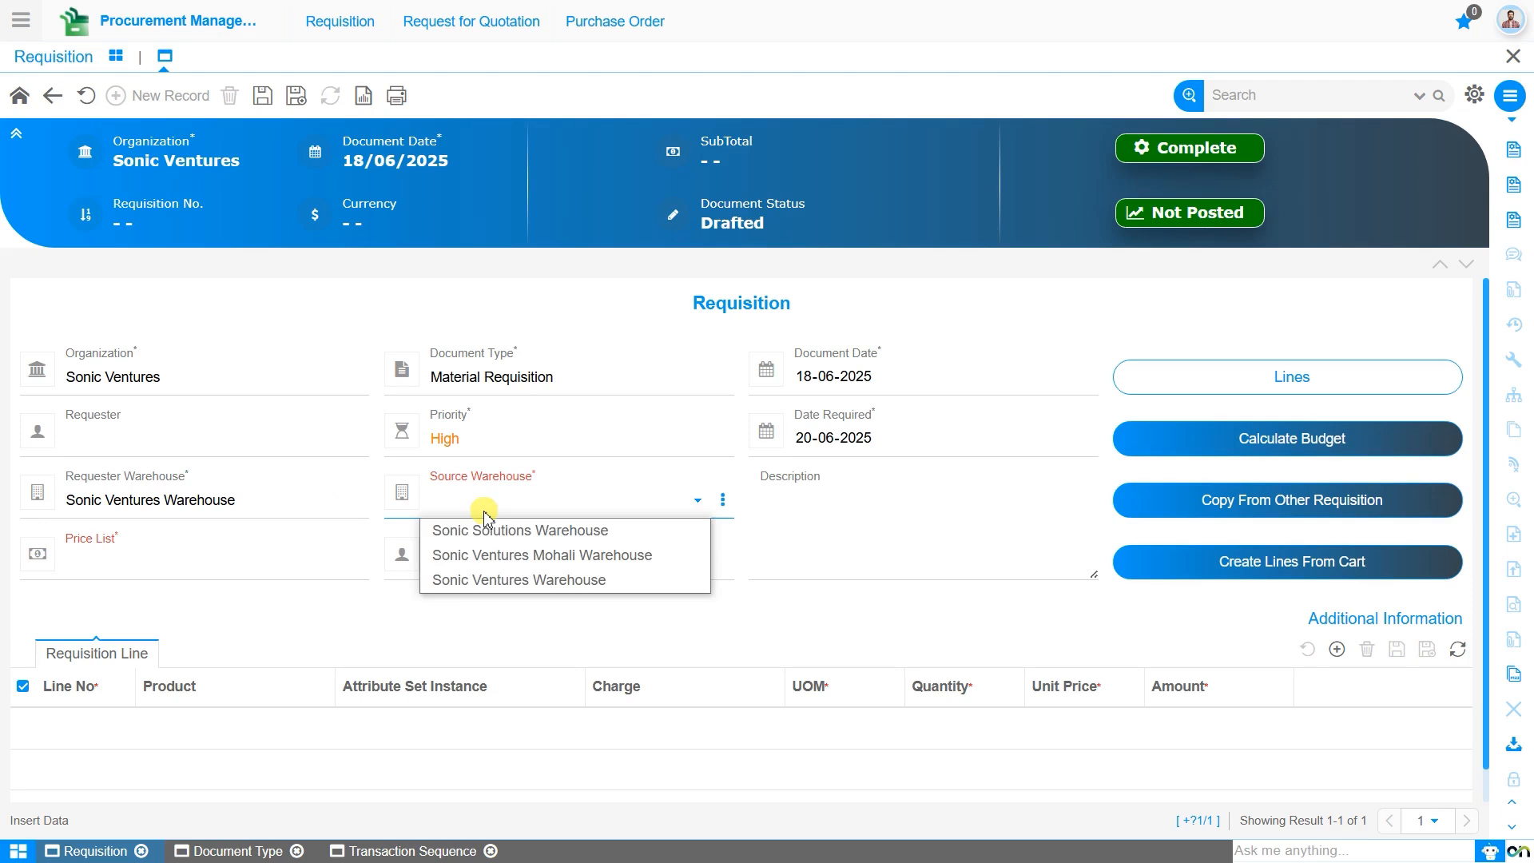
click(520, 588)
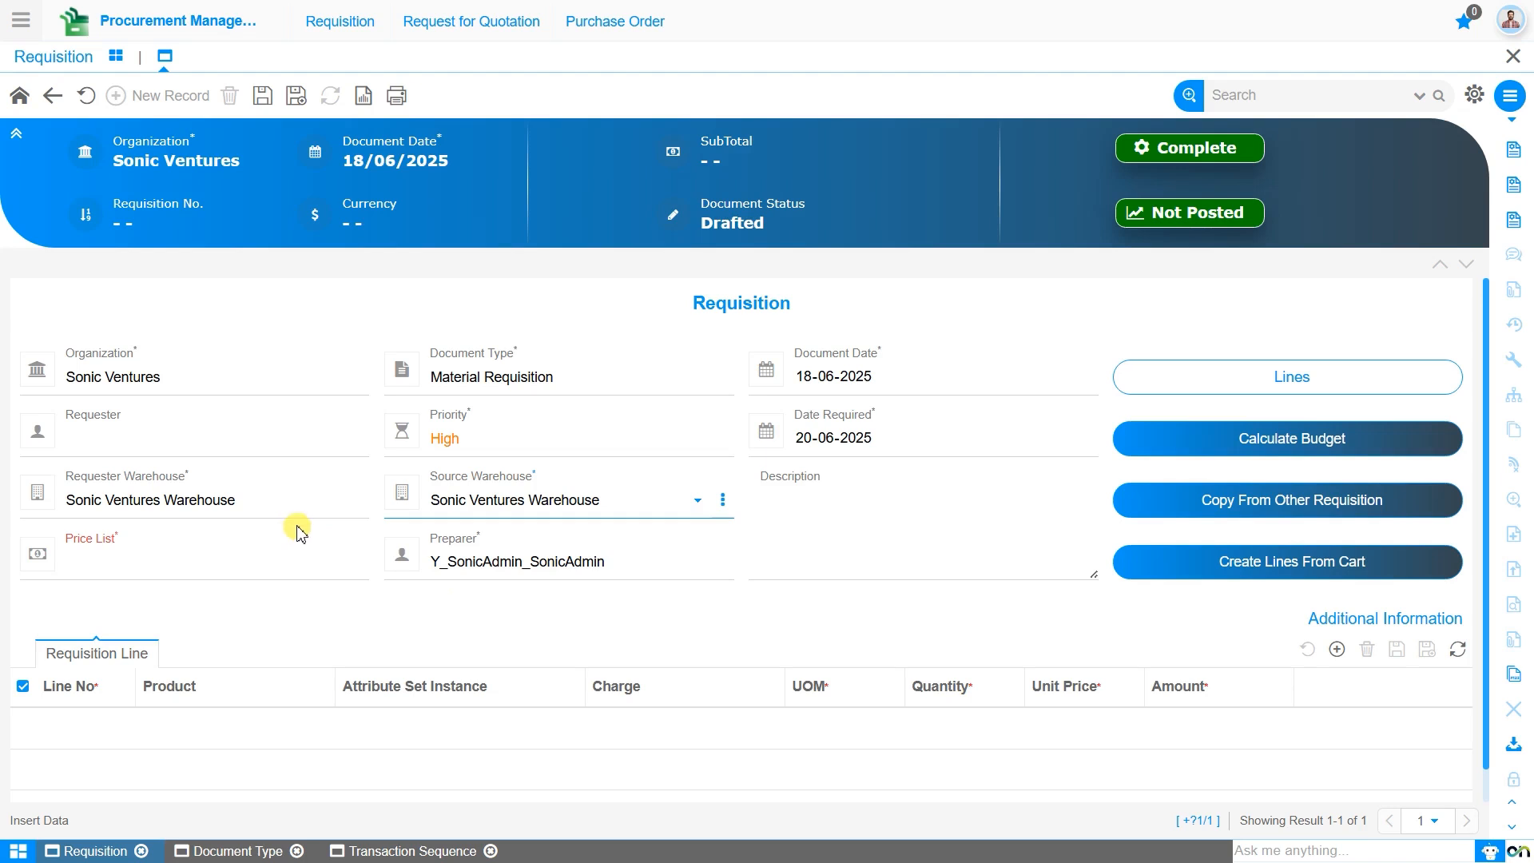
Step: Set the price list to Purchase Price List (INR) and save the requisition
click(239, 573)
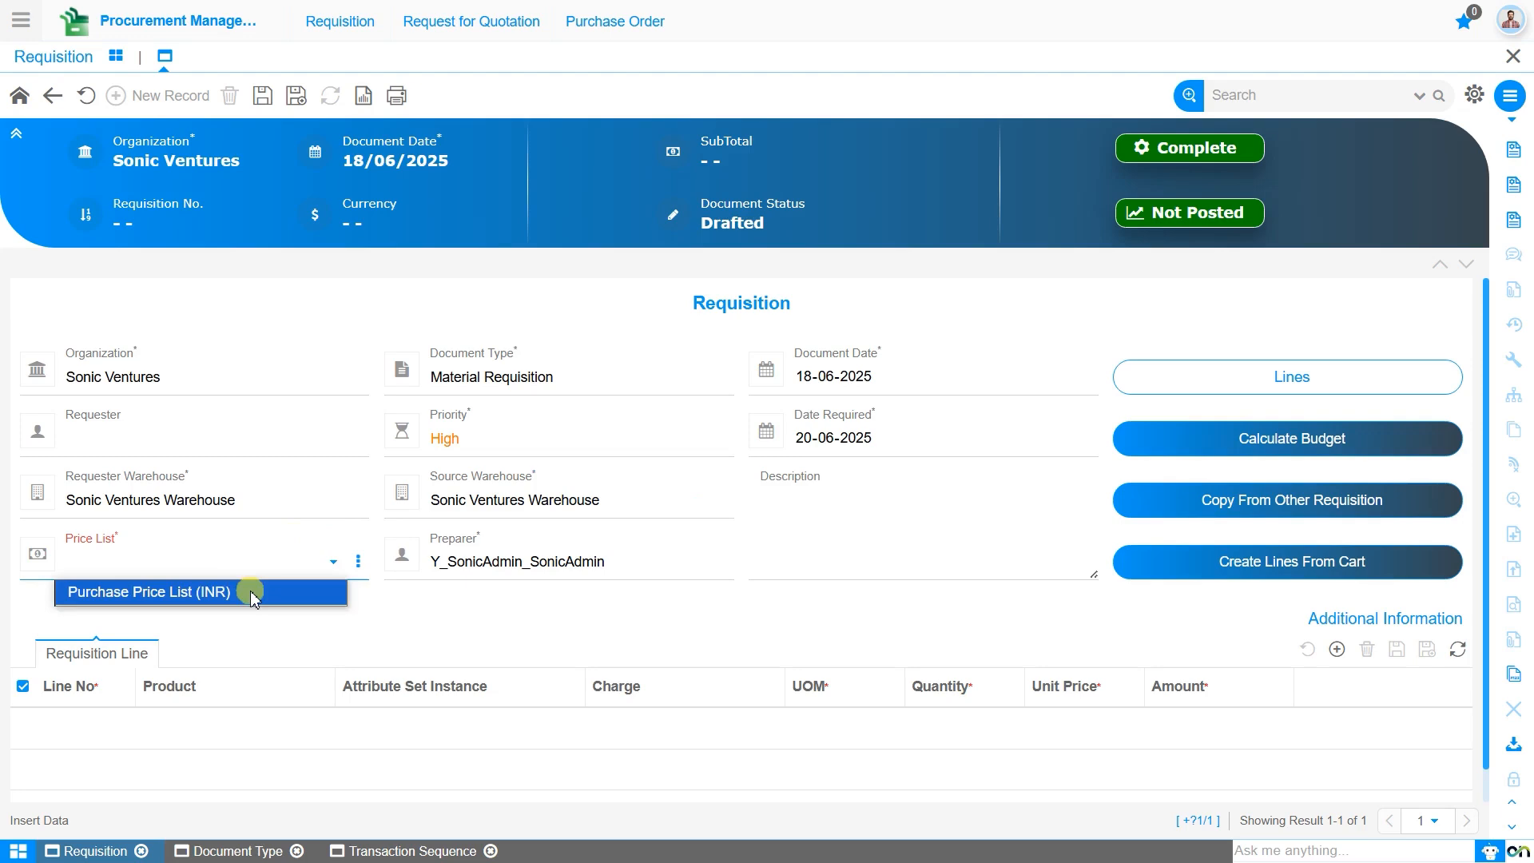
click(240, 592)
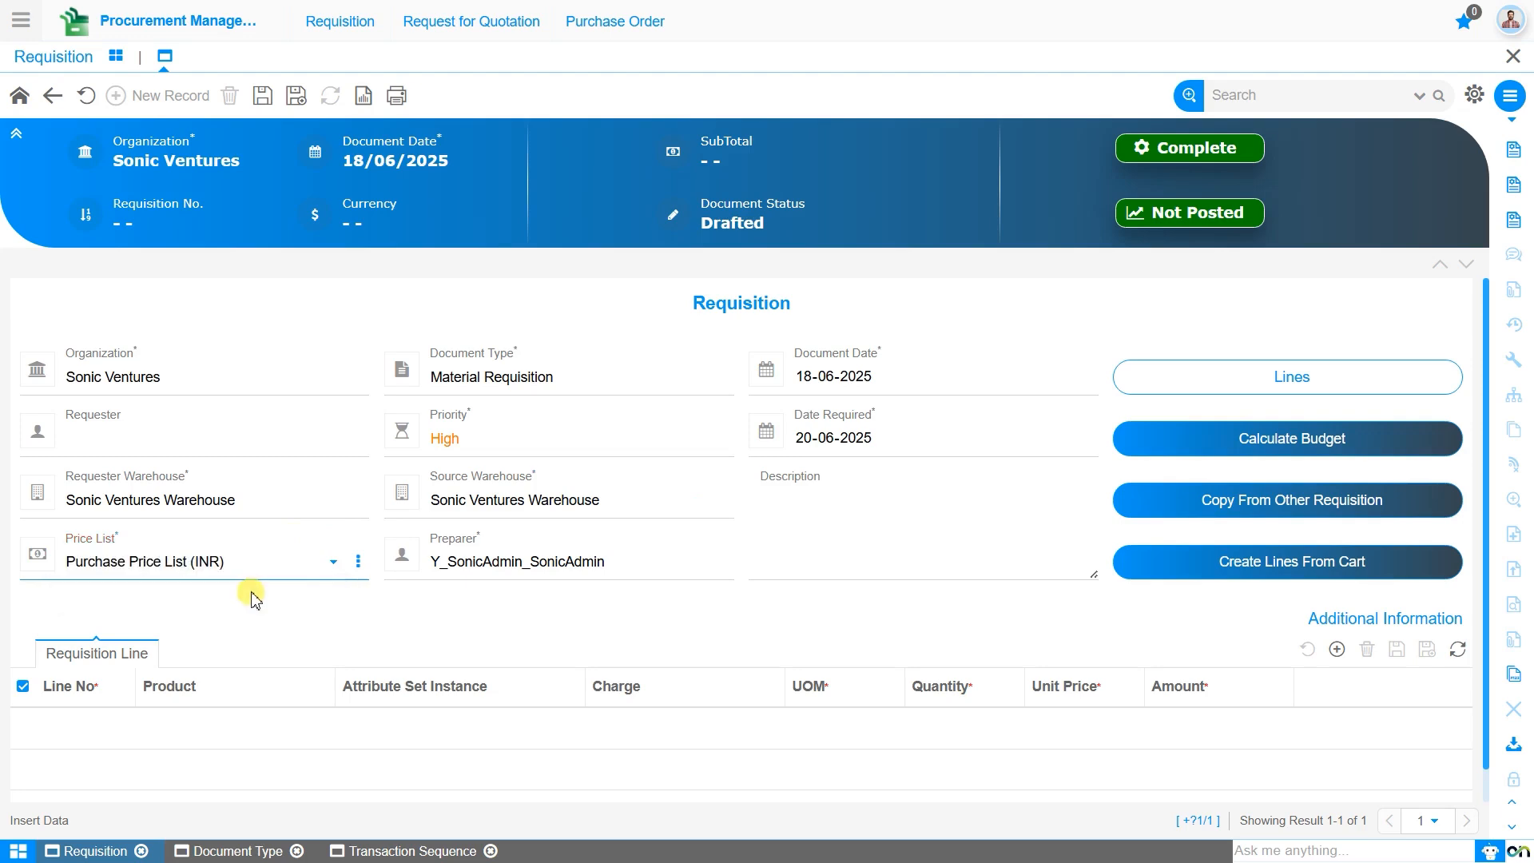
click(263, 97)
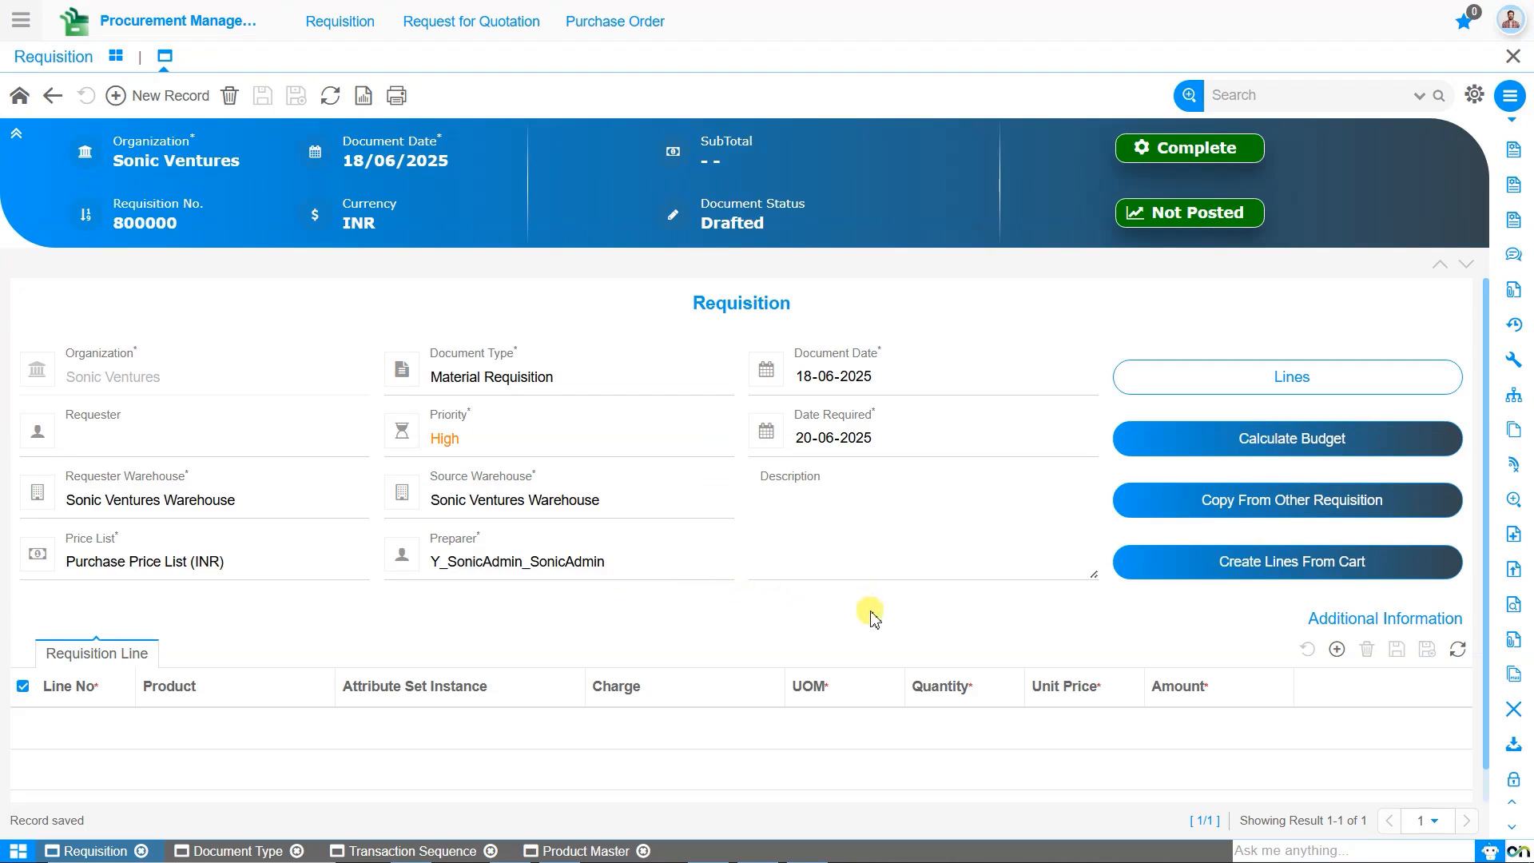
Step: Examine the options for filling in requisition lines, including copying from another requisition, without copying anything
click(1158, 452)
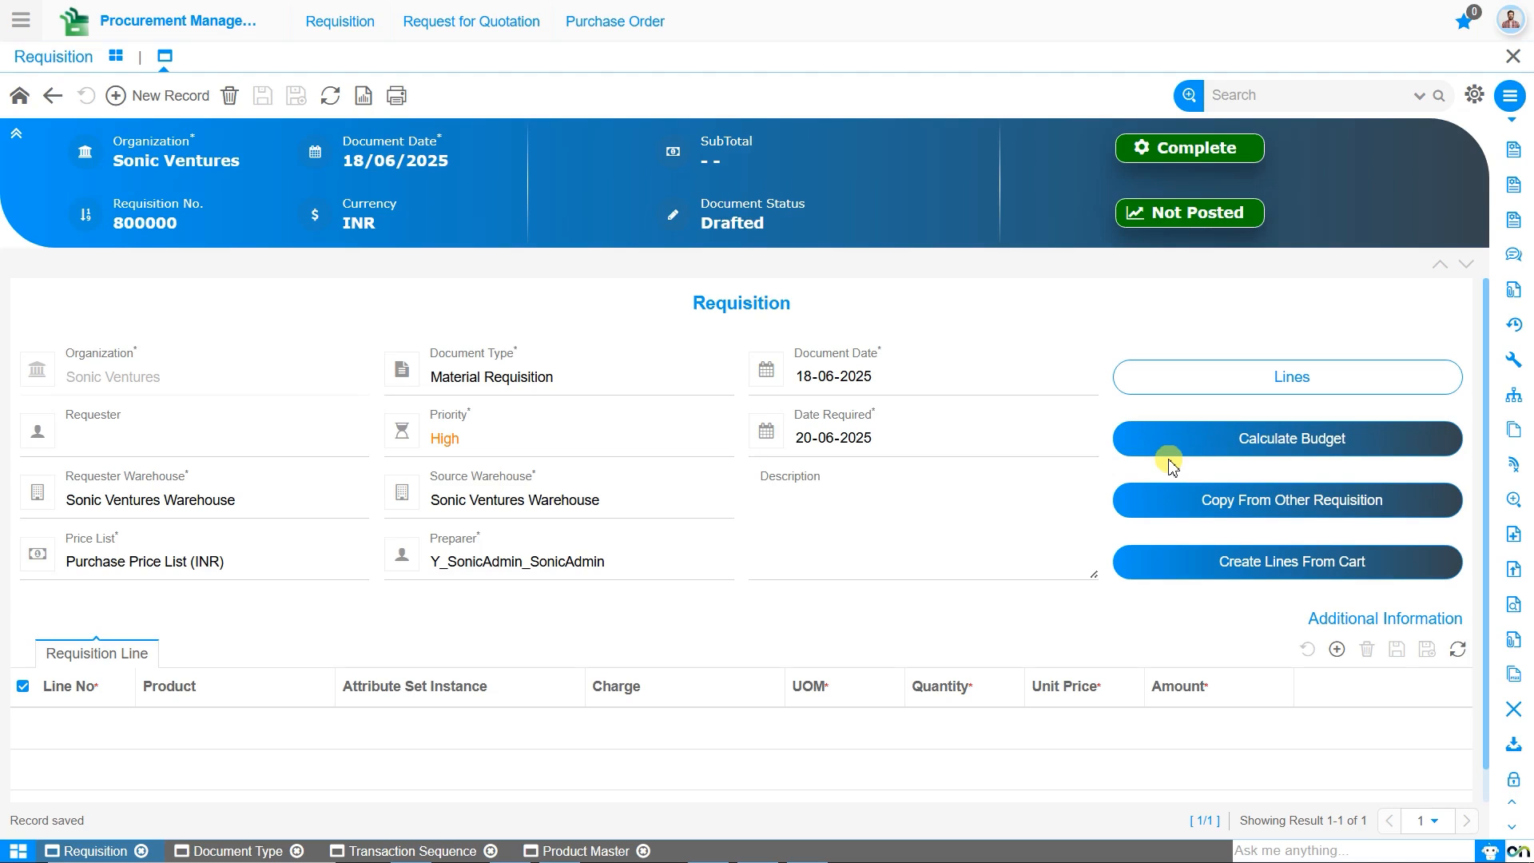
click(1050, 539)
click(1135, 523)
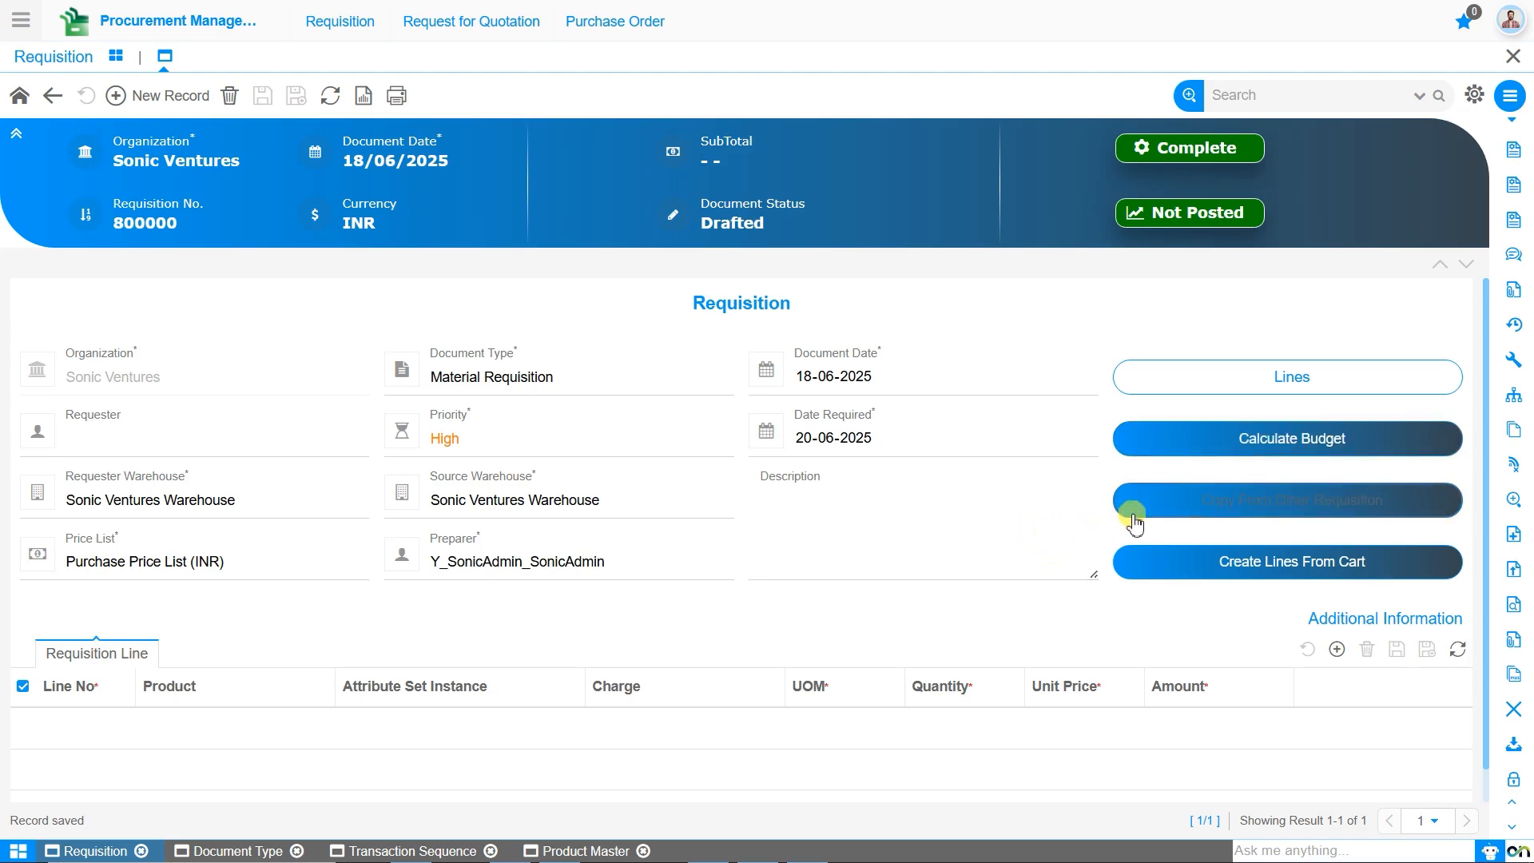
click(1284, 515)
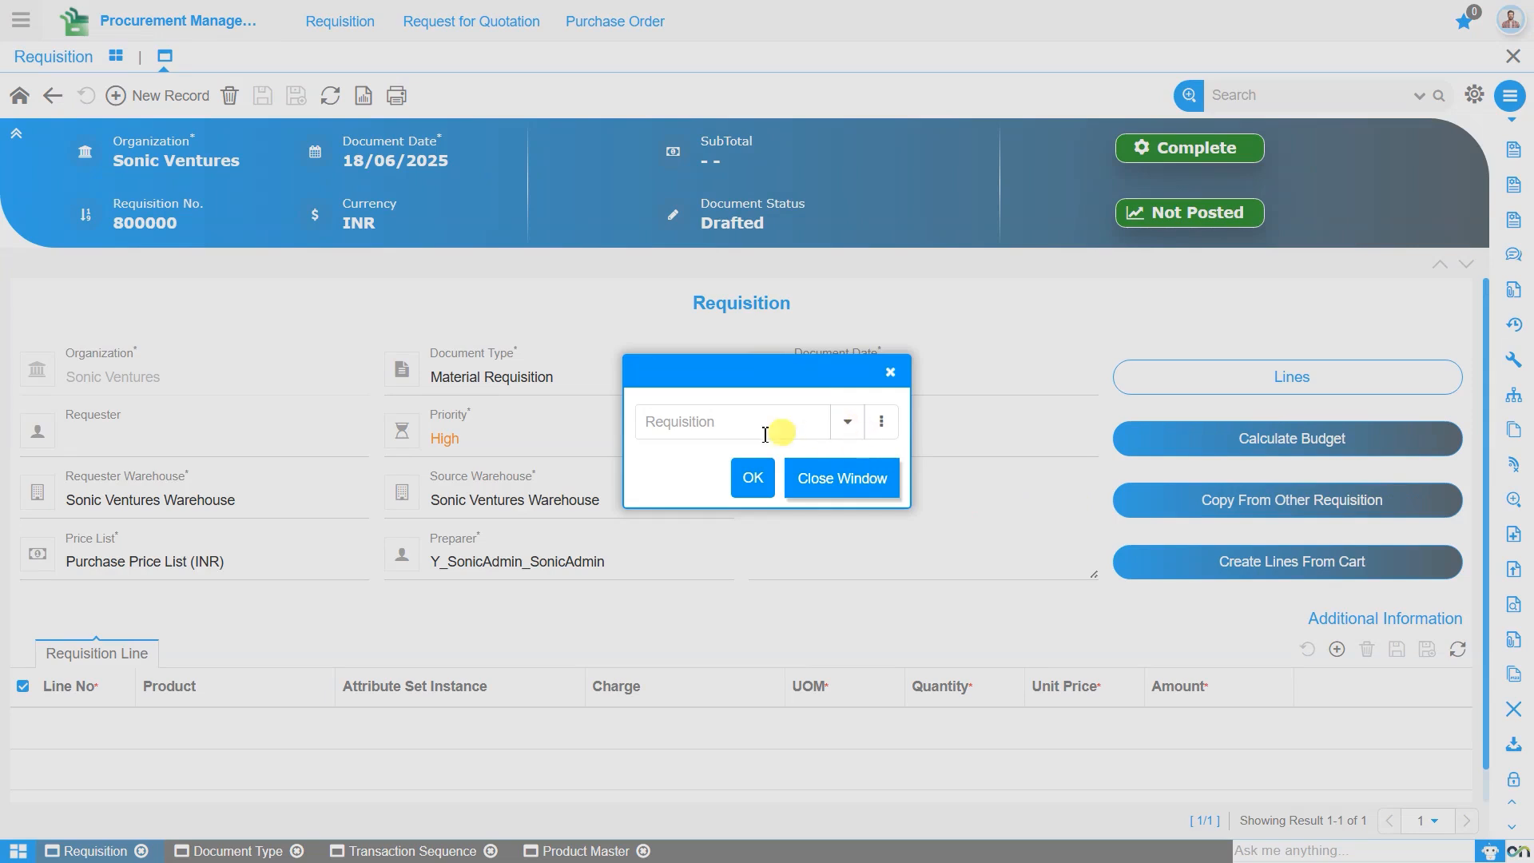
click(890, 375)
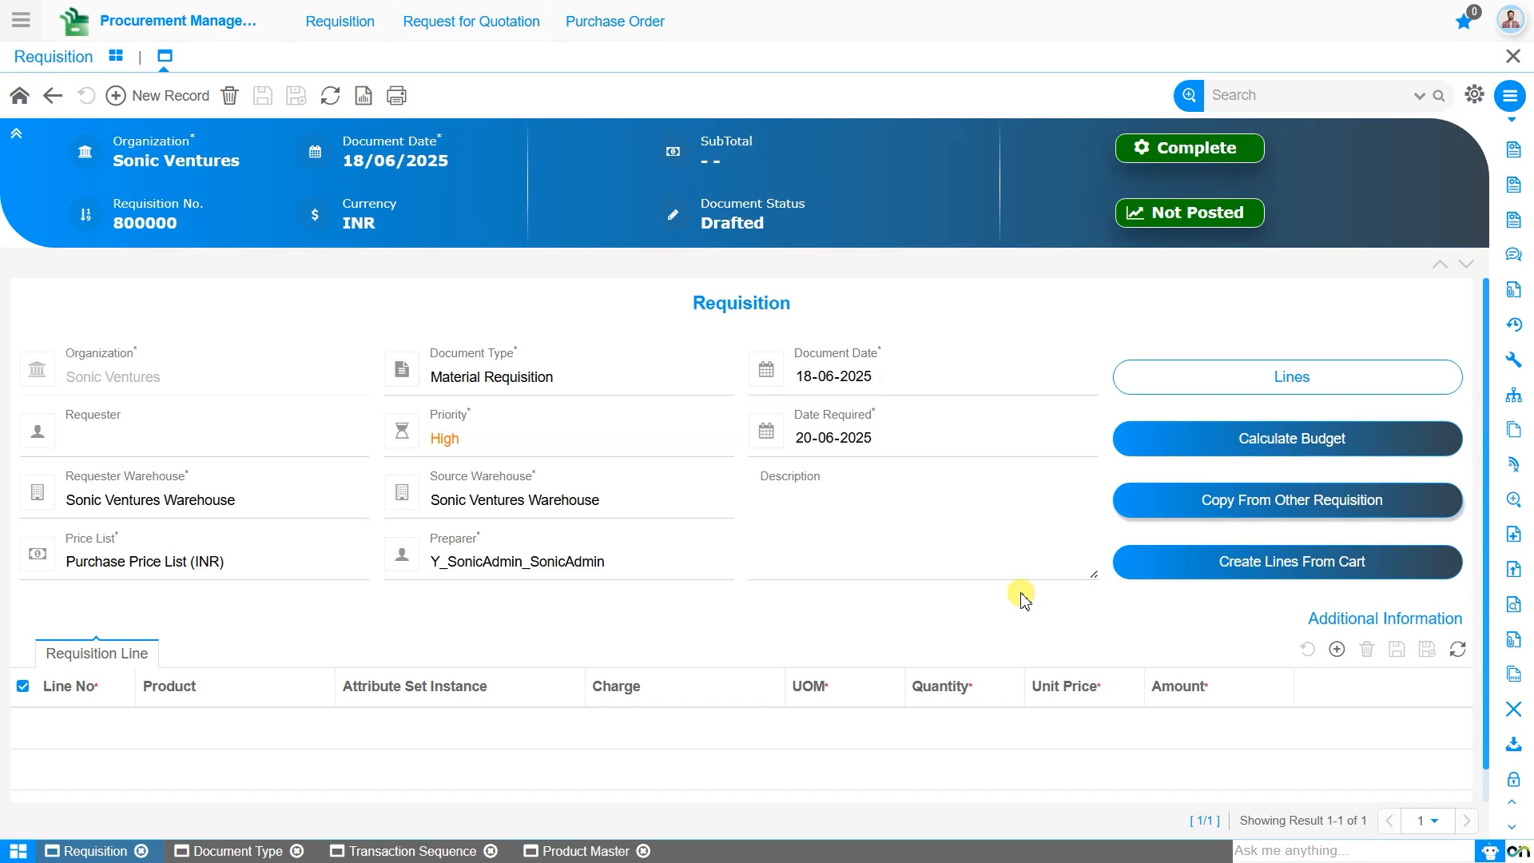
click(1149, 575)
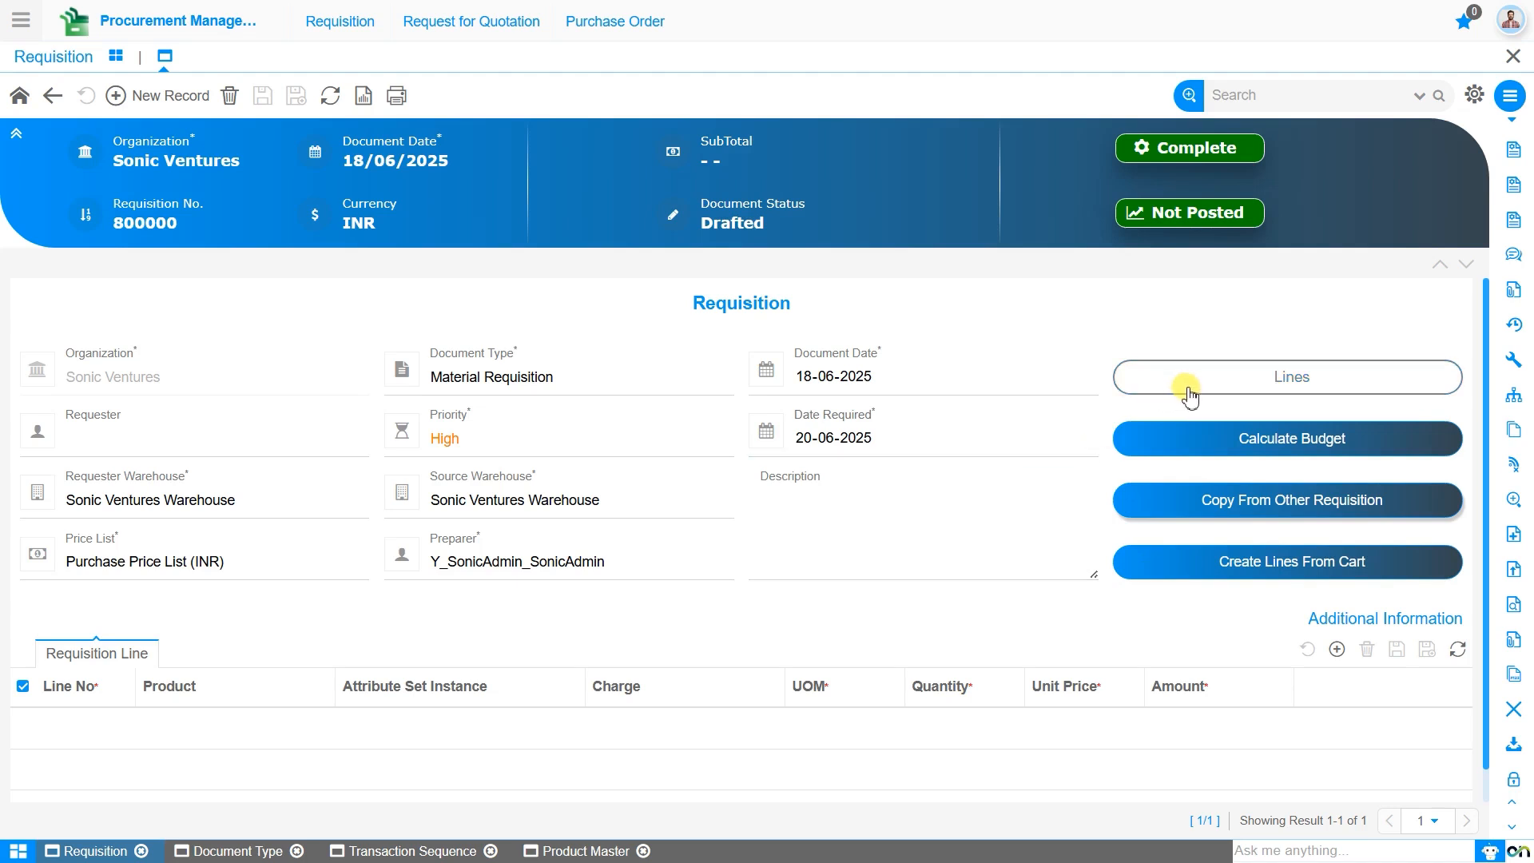
Step: Add a new requisition line for the product Redmi Note 10
click(1337, 649)
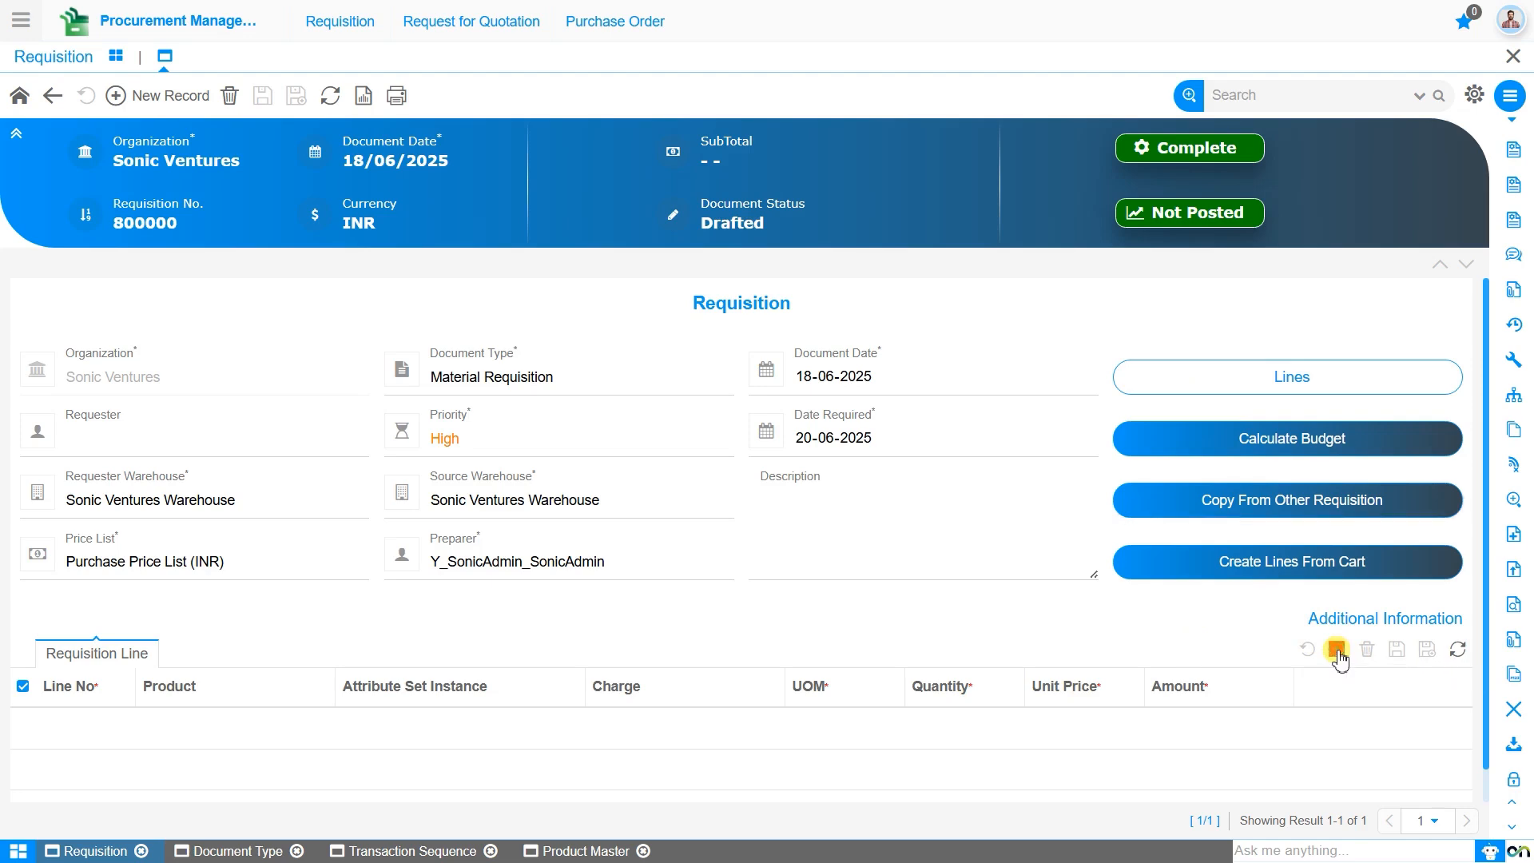
click(242, 736)
text(red)
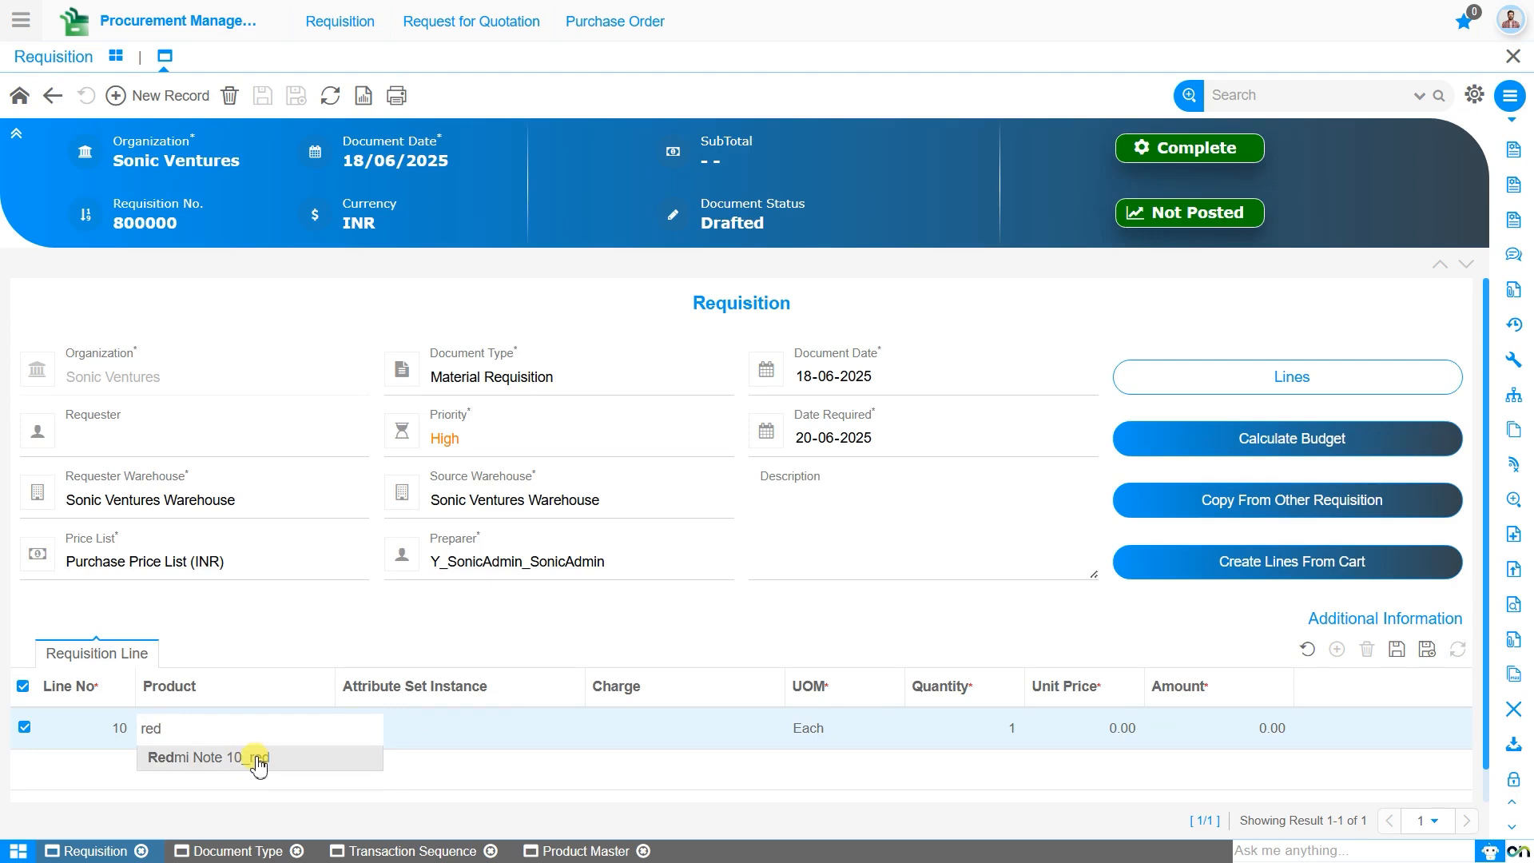
click(255, 759)
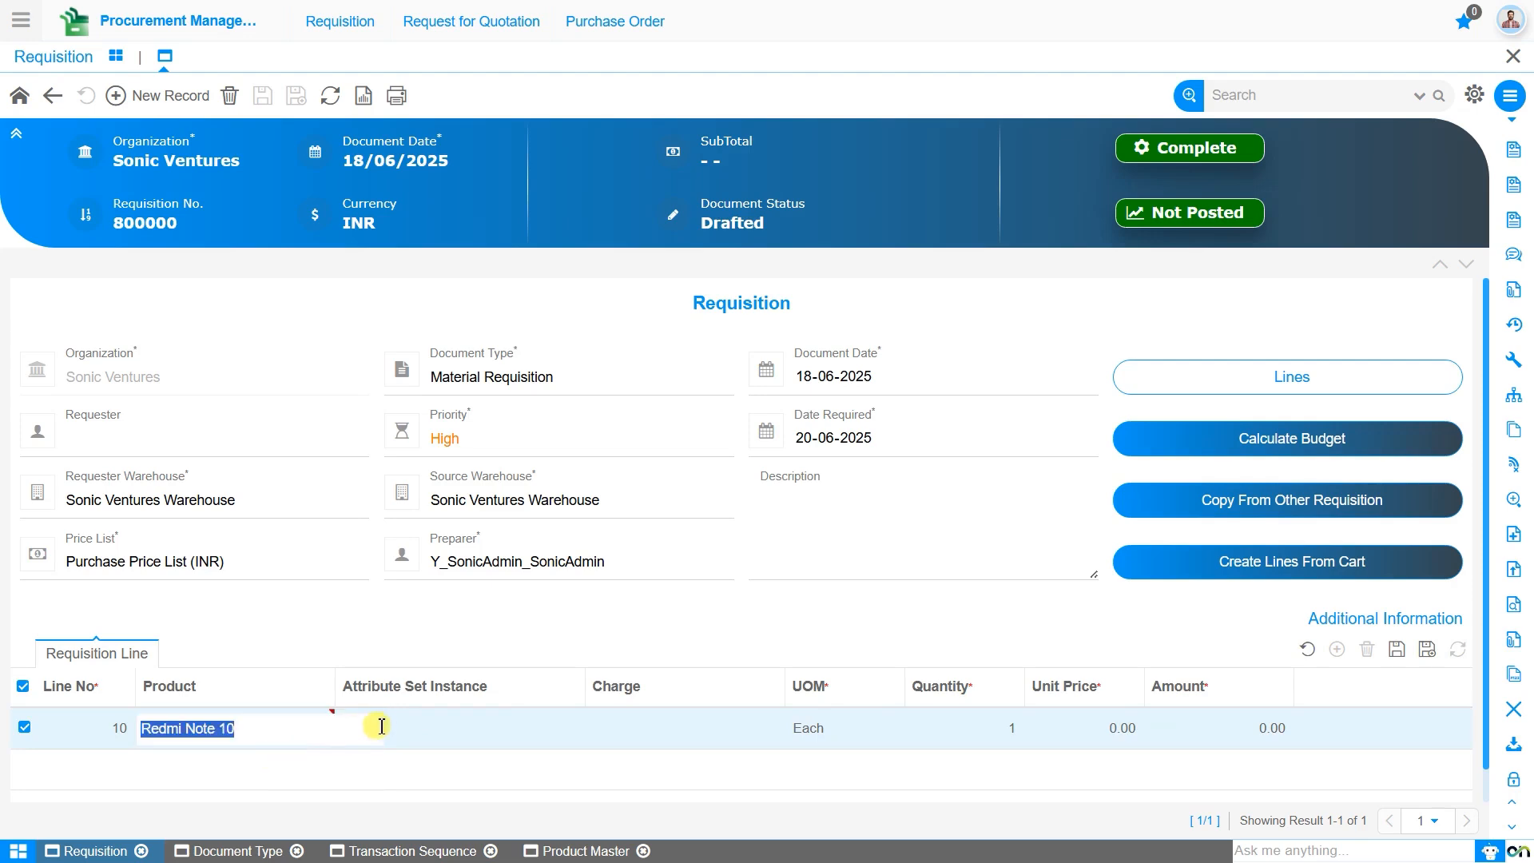
Step: Assign the existing Red_128 GB attribute set instance to the Redmi Note 10 line
click(424, 731)
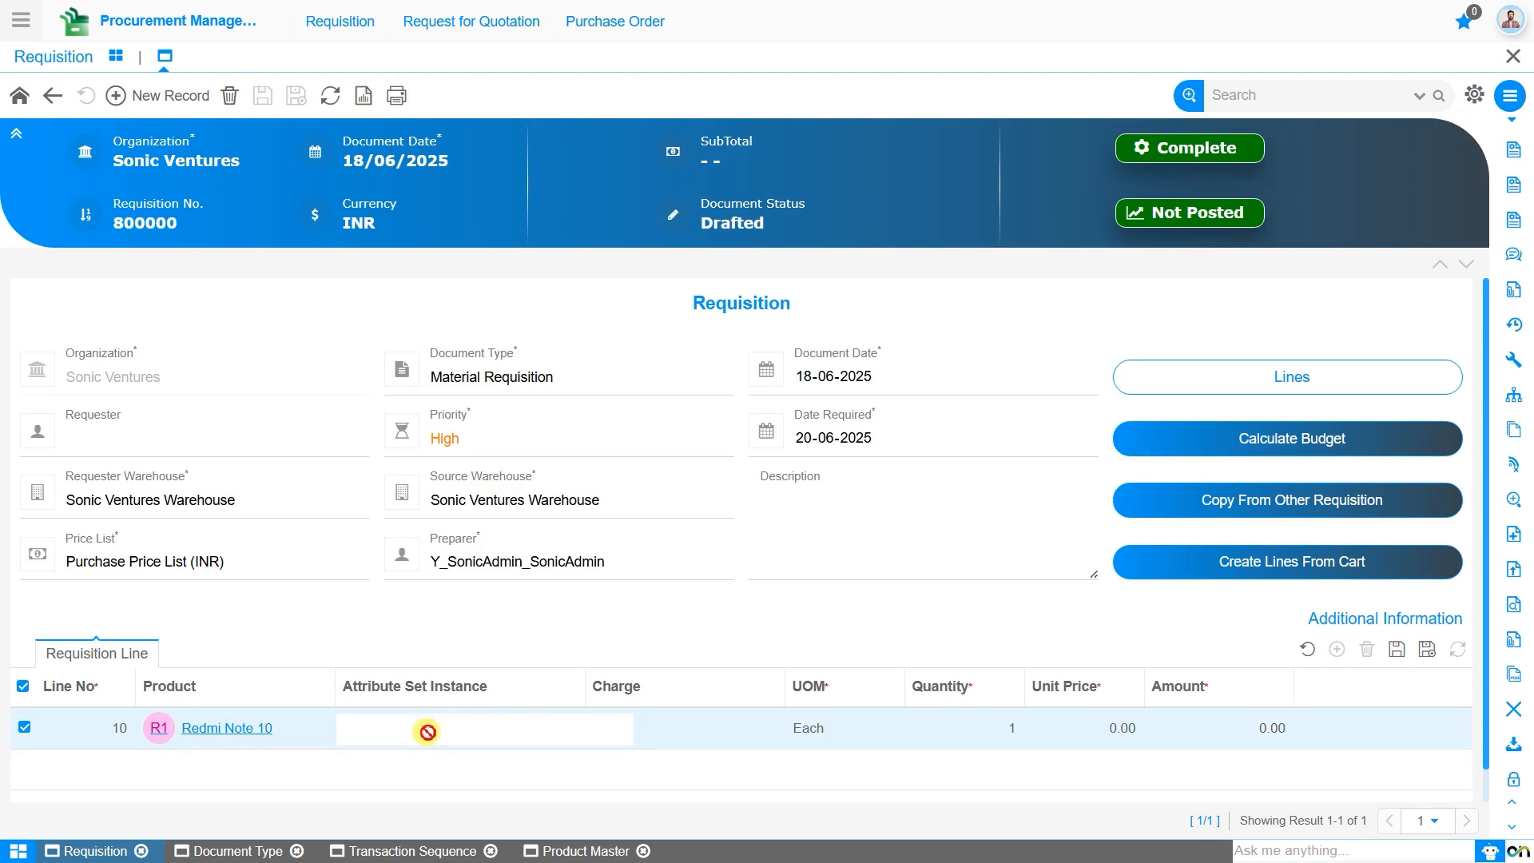
click(428, 732)
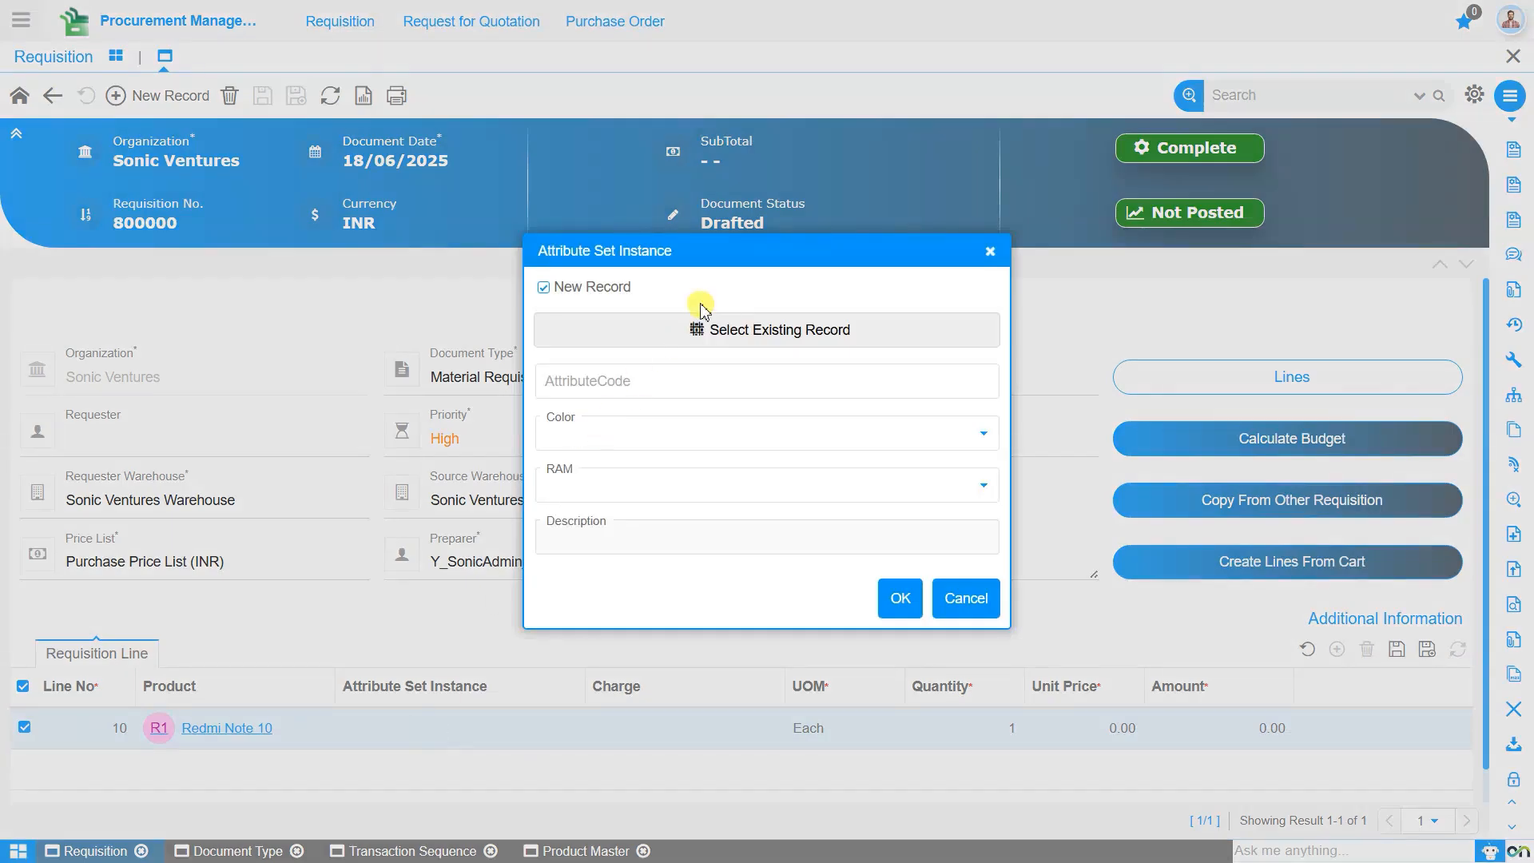
click(735, 335)
click(731, 372)
click(958, 626)
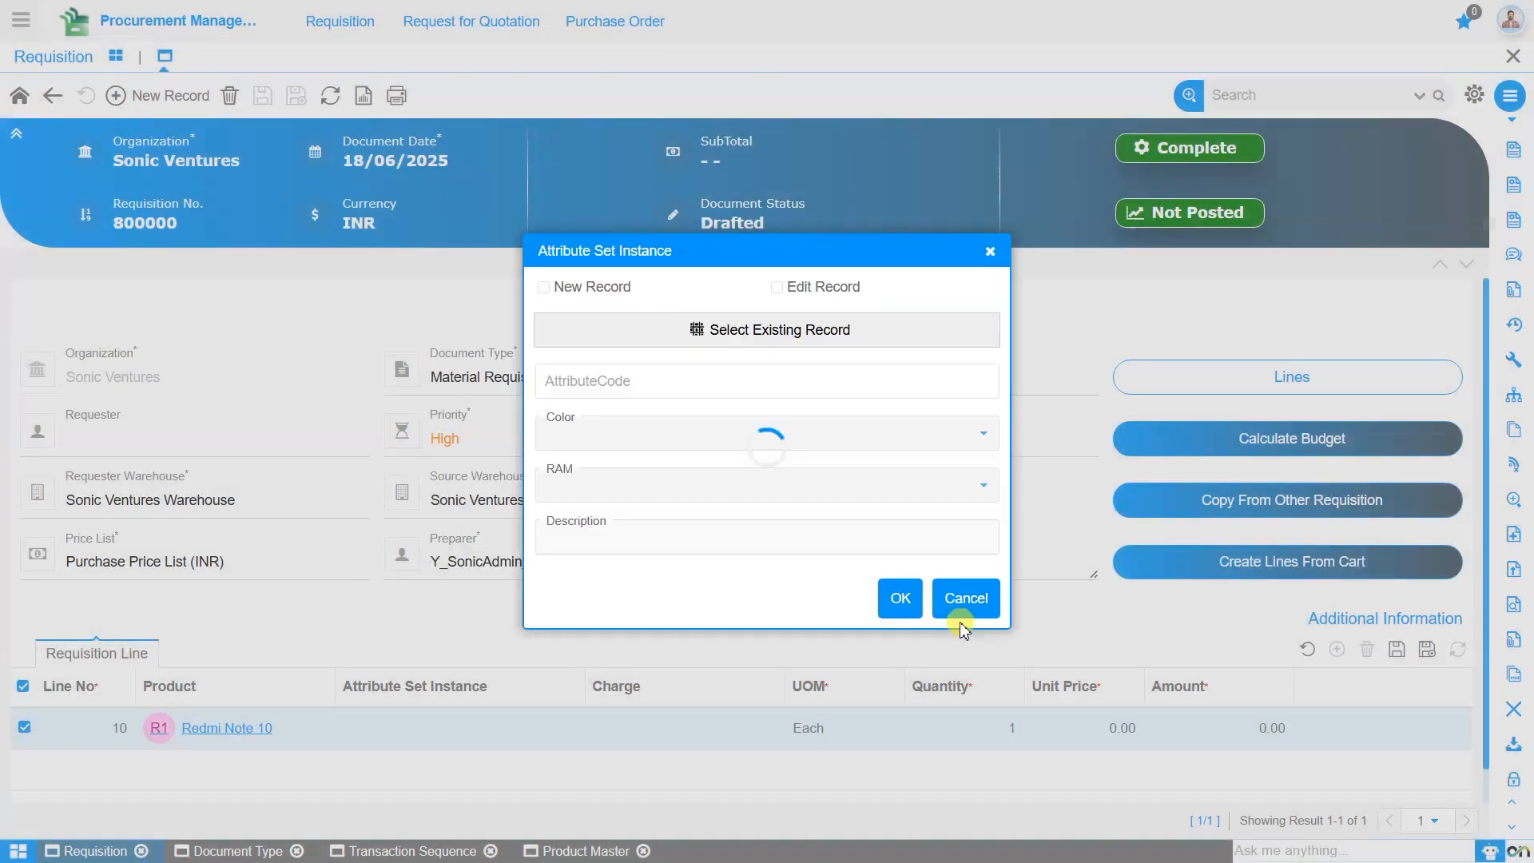
click(900, 605)
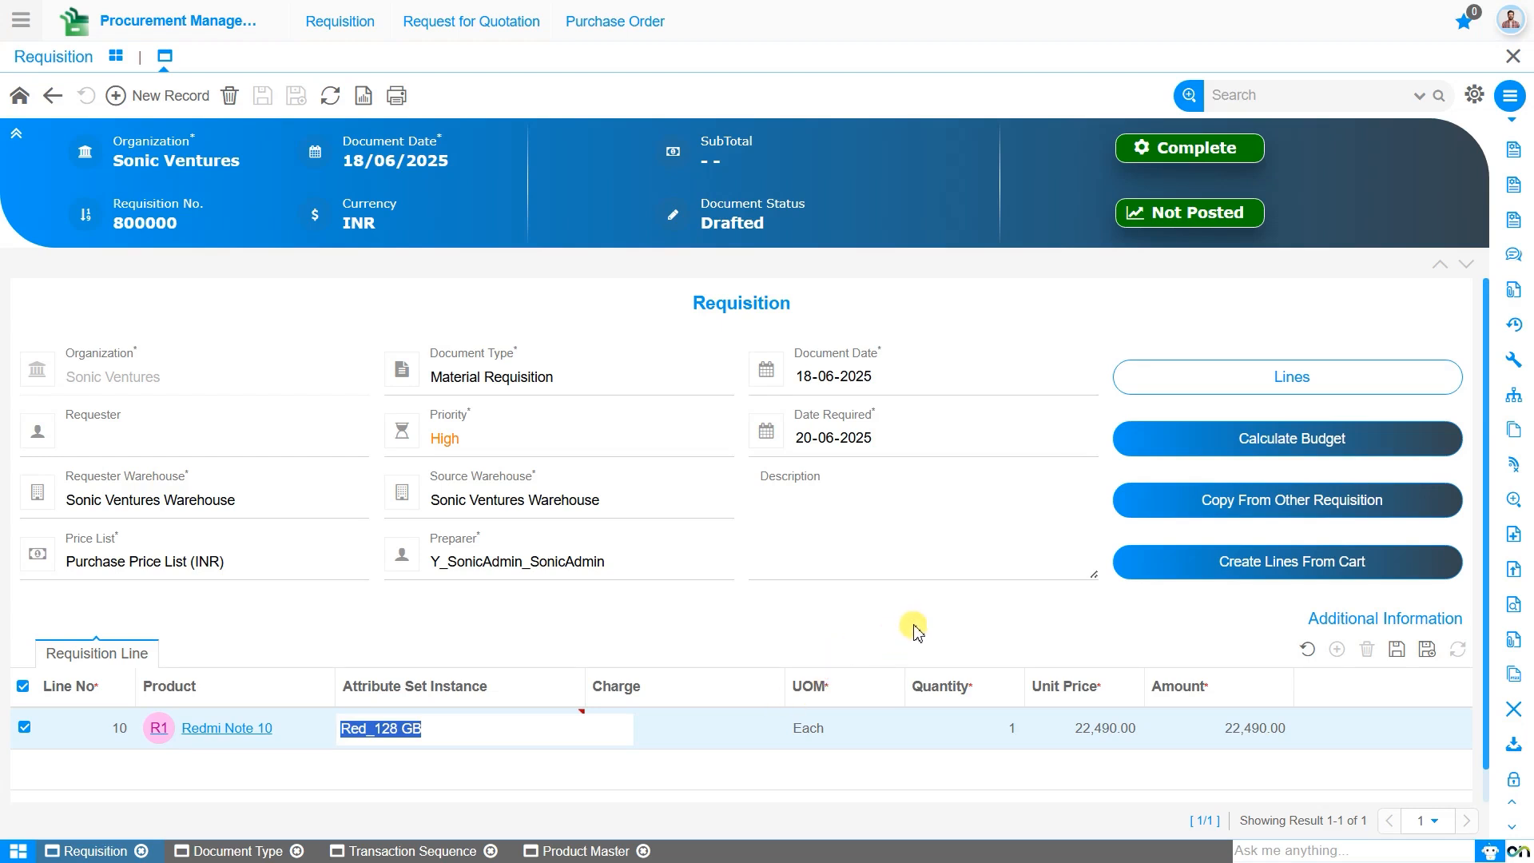
Step: Set the requisition line's quantity to 2 and save the line
click(990, 717)
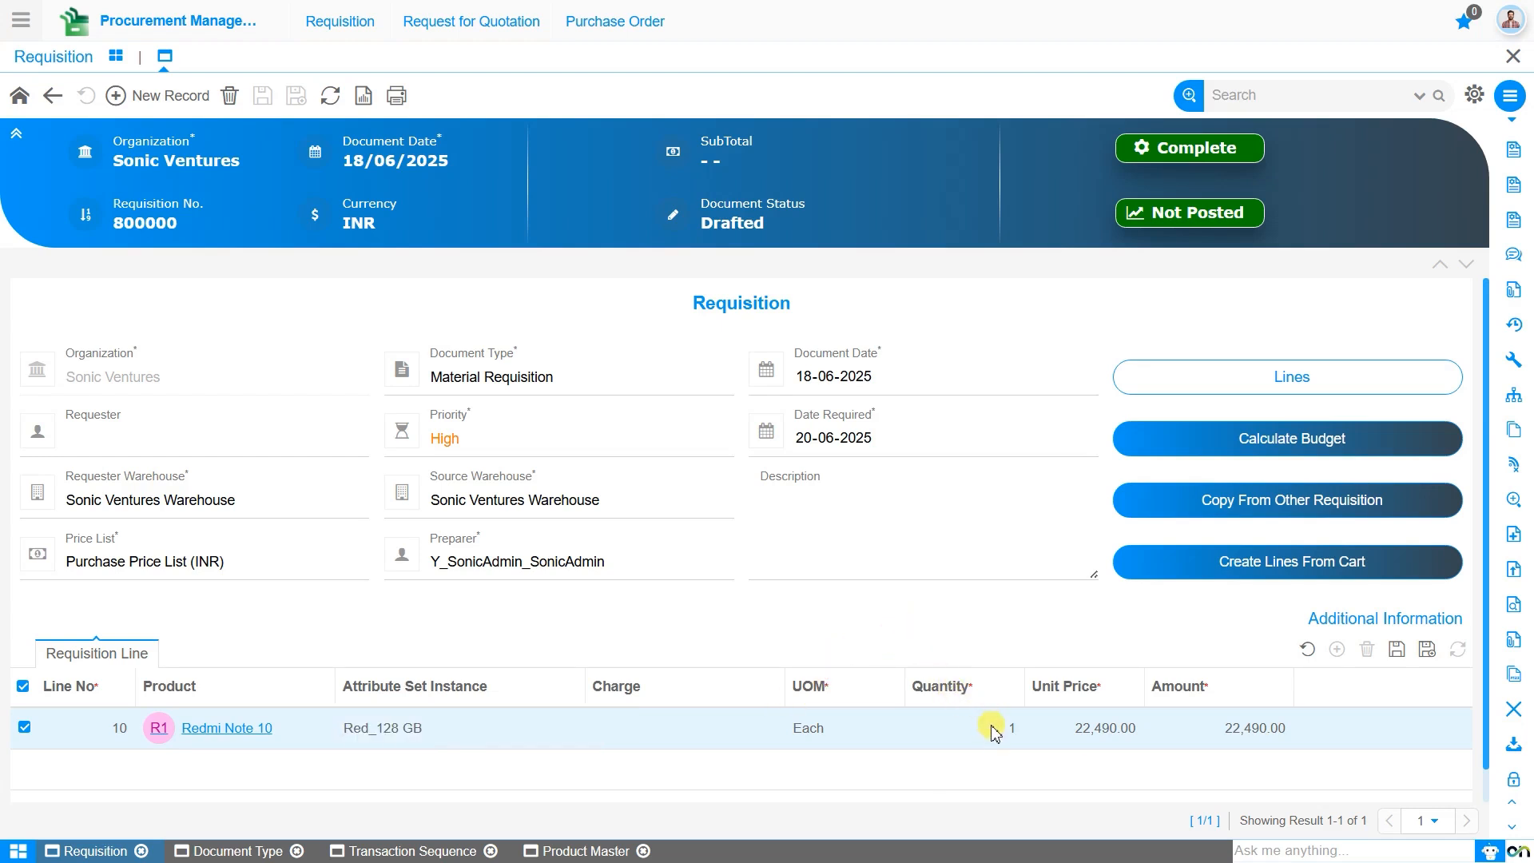
text(2)
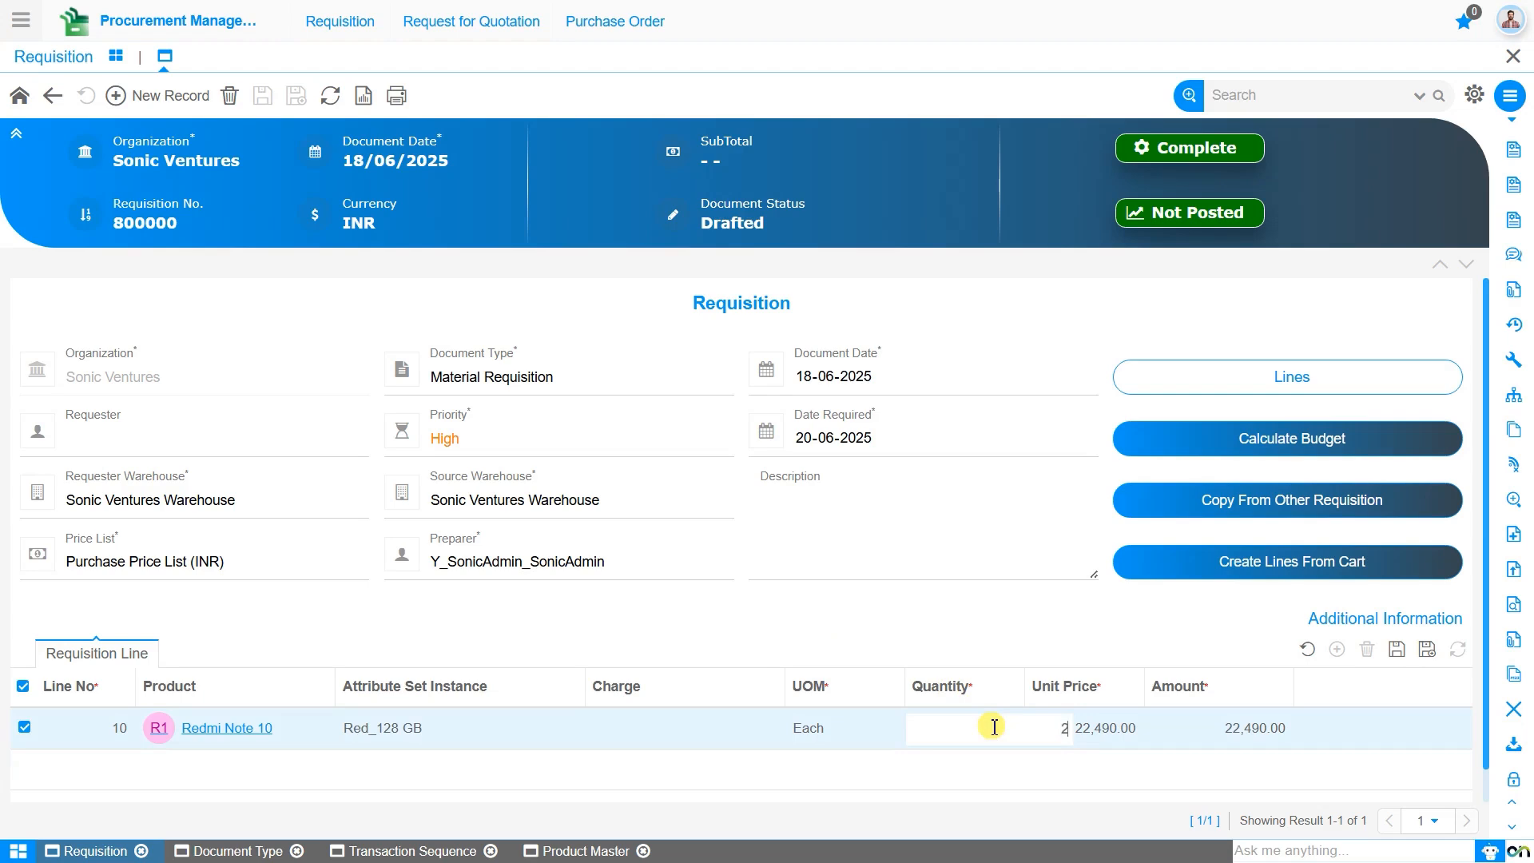
click(1396, 650)
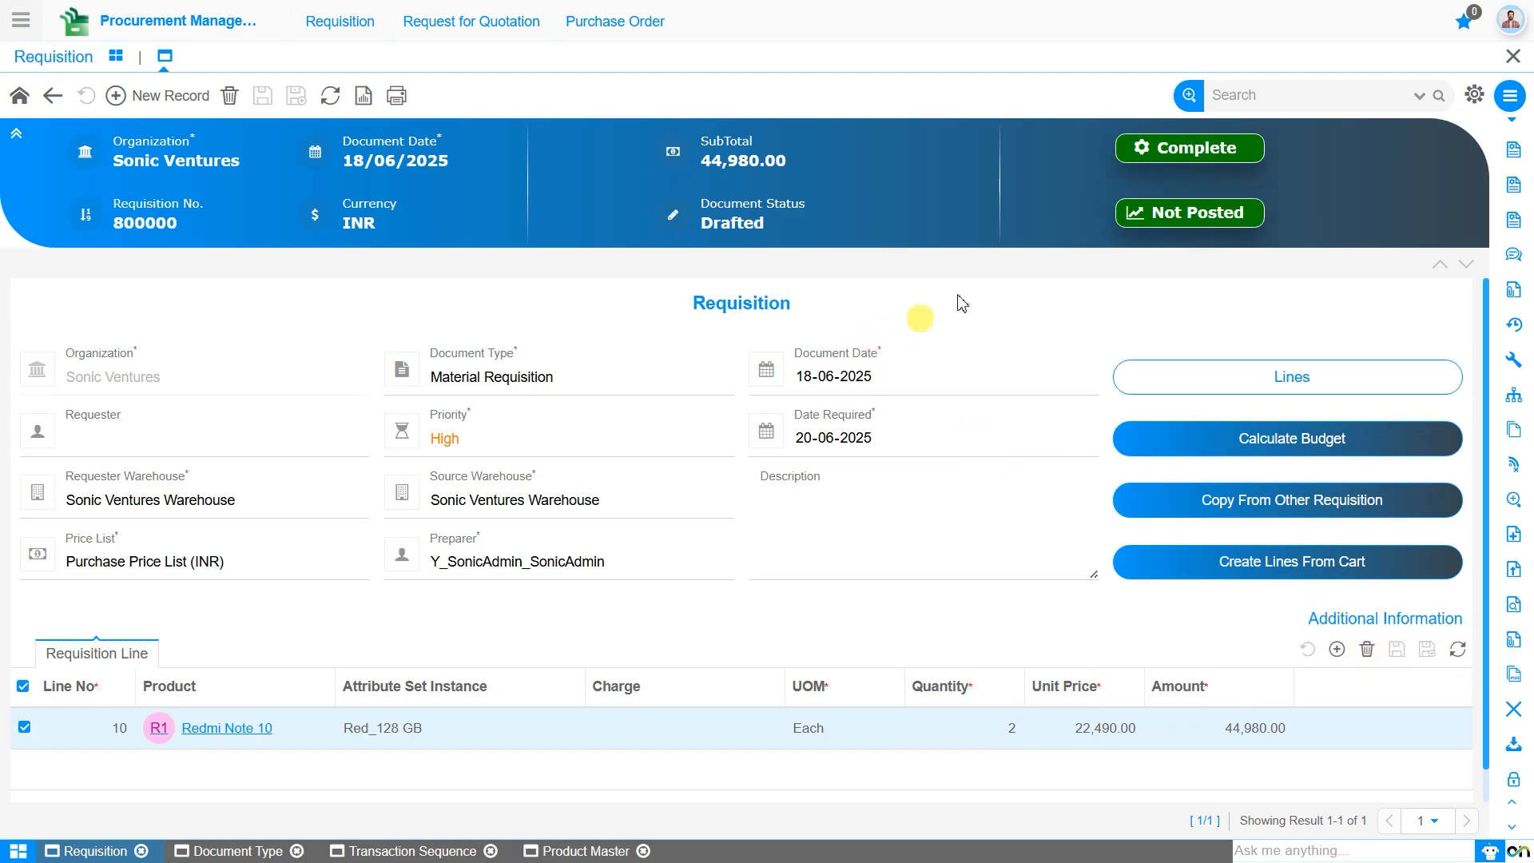
Step: Complete the requisition and post its accounting entries
click(1212, 160)
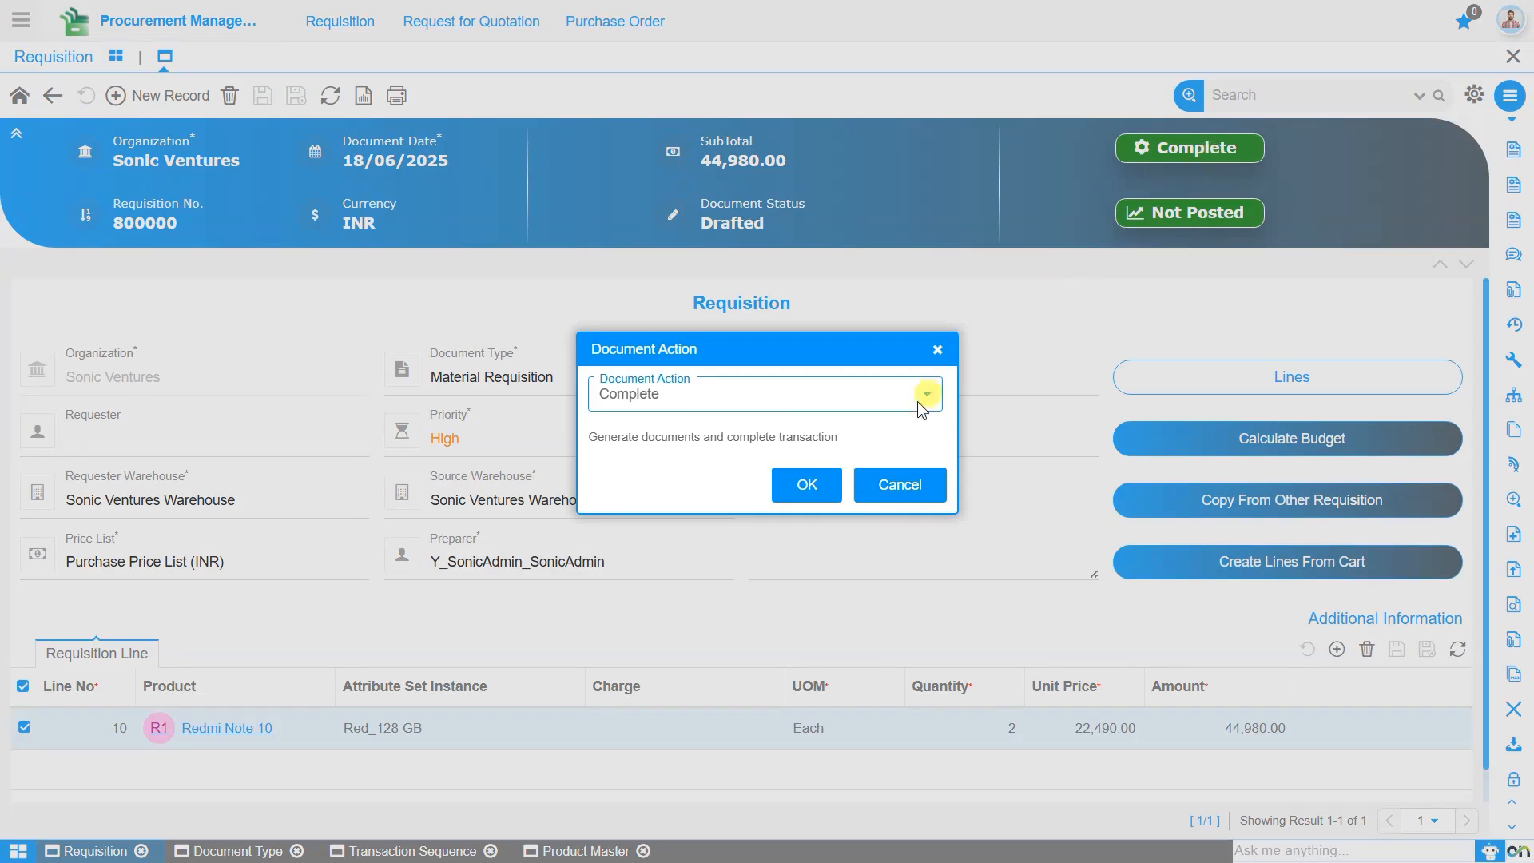
click(809, 489)
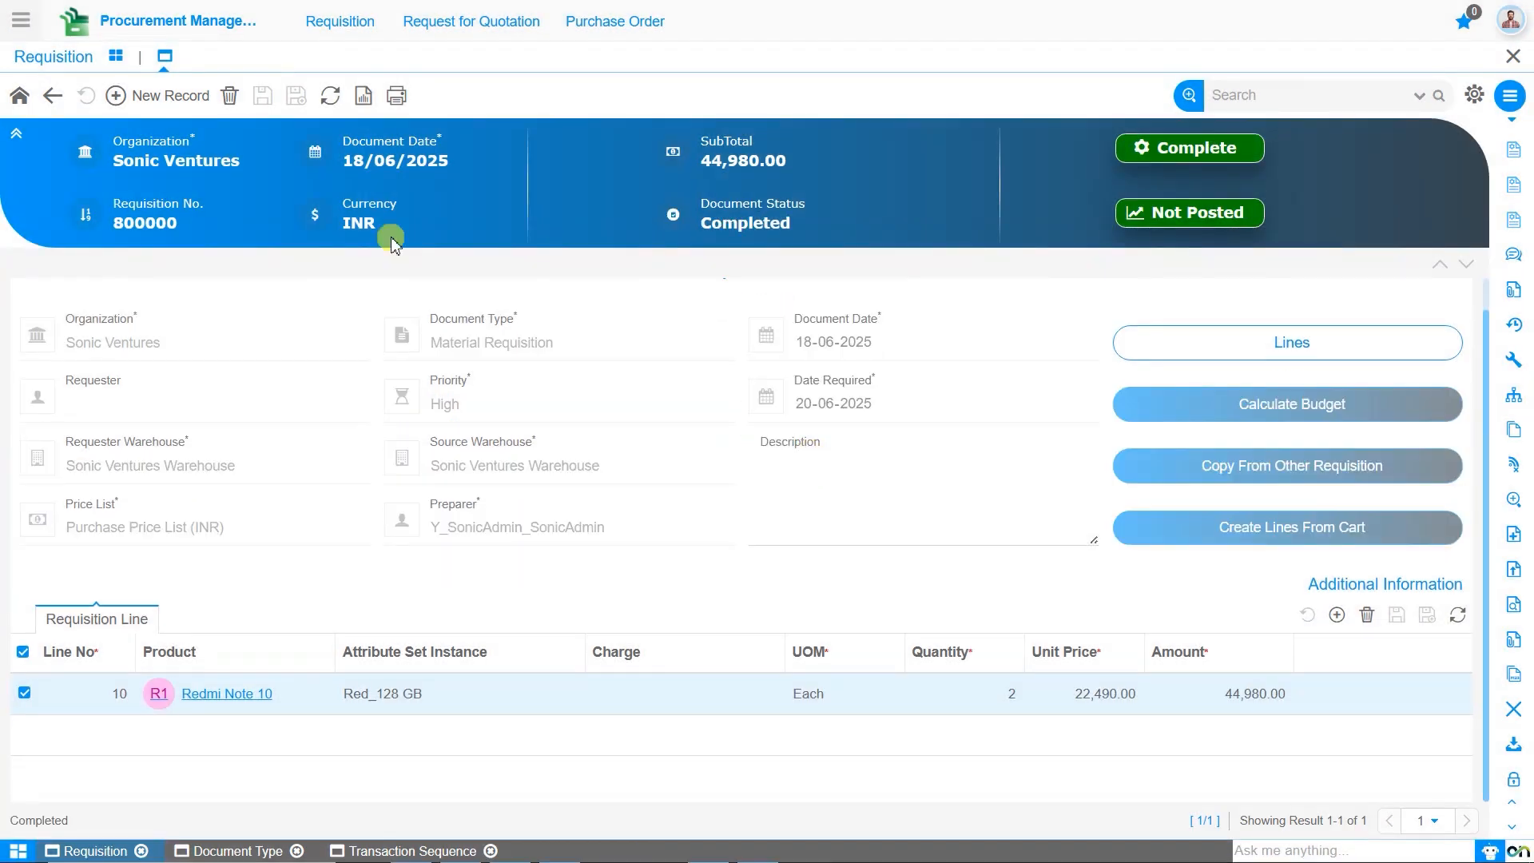
click(1203, 221)
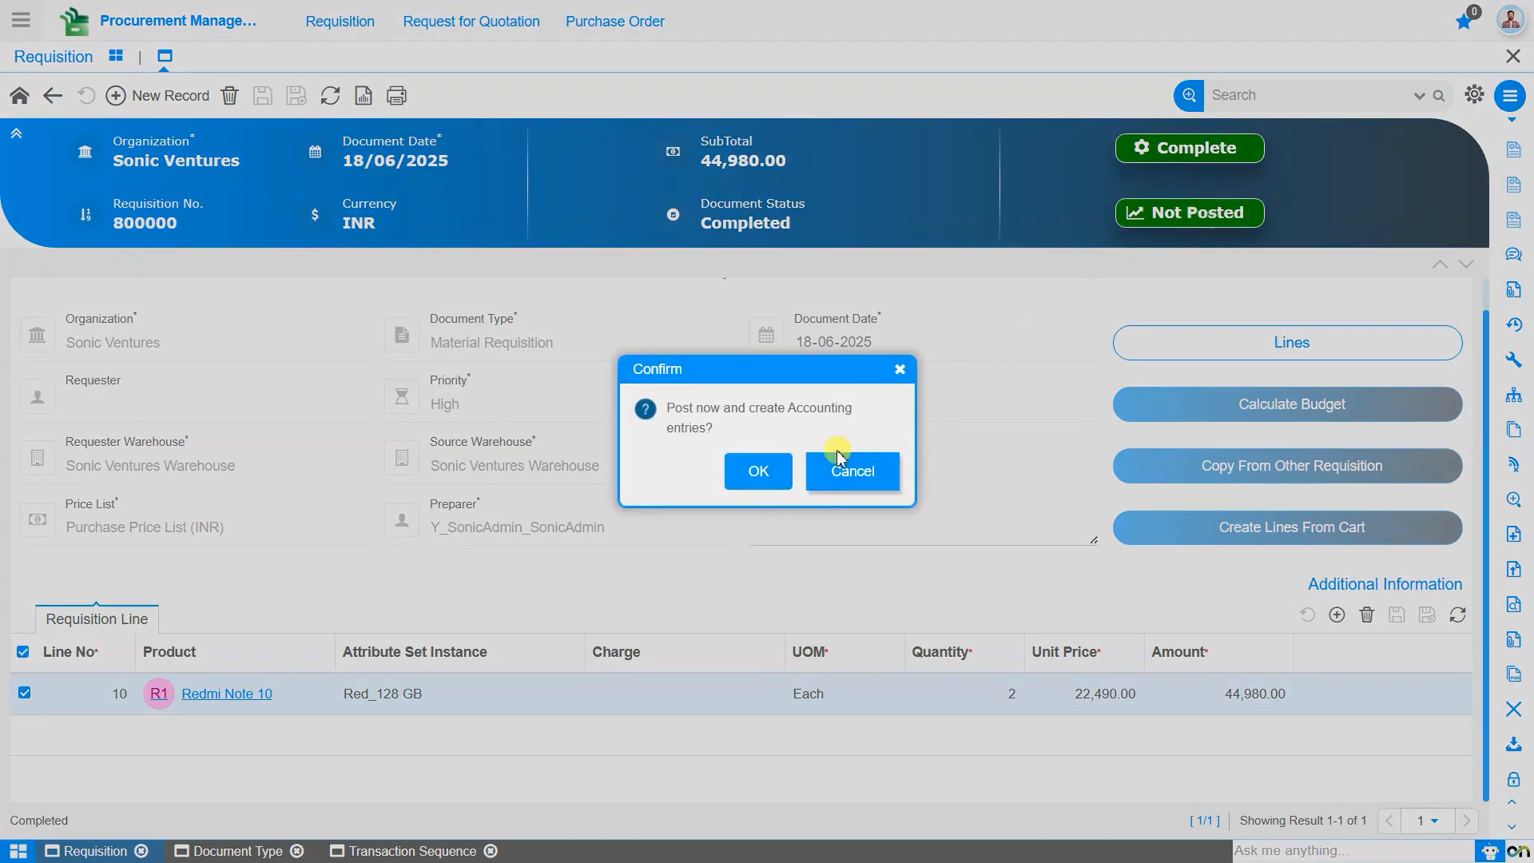
click(764, 477)
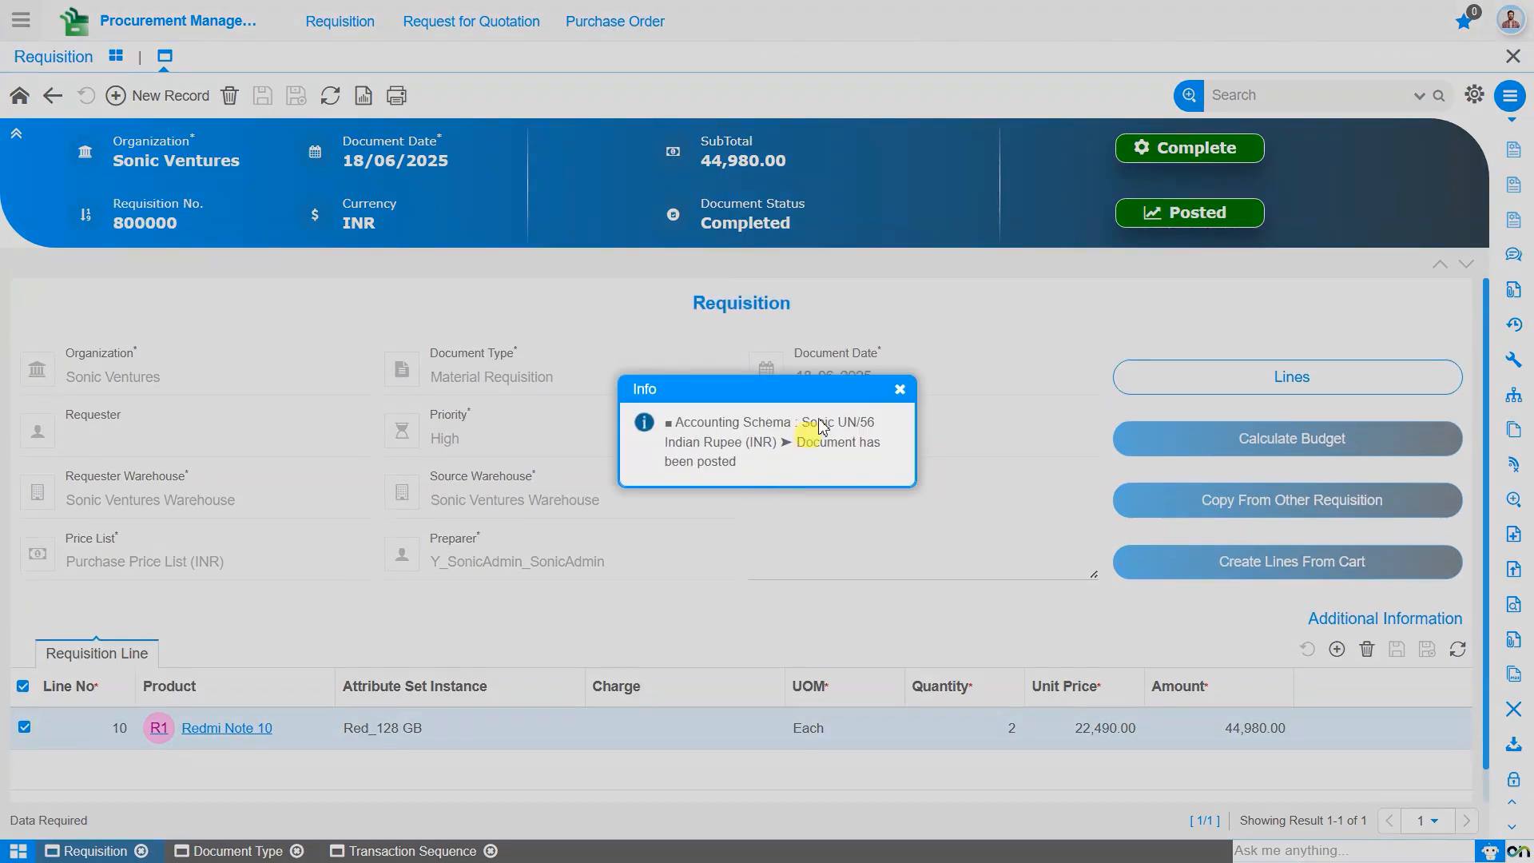
click(899, 390)
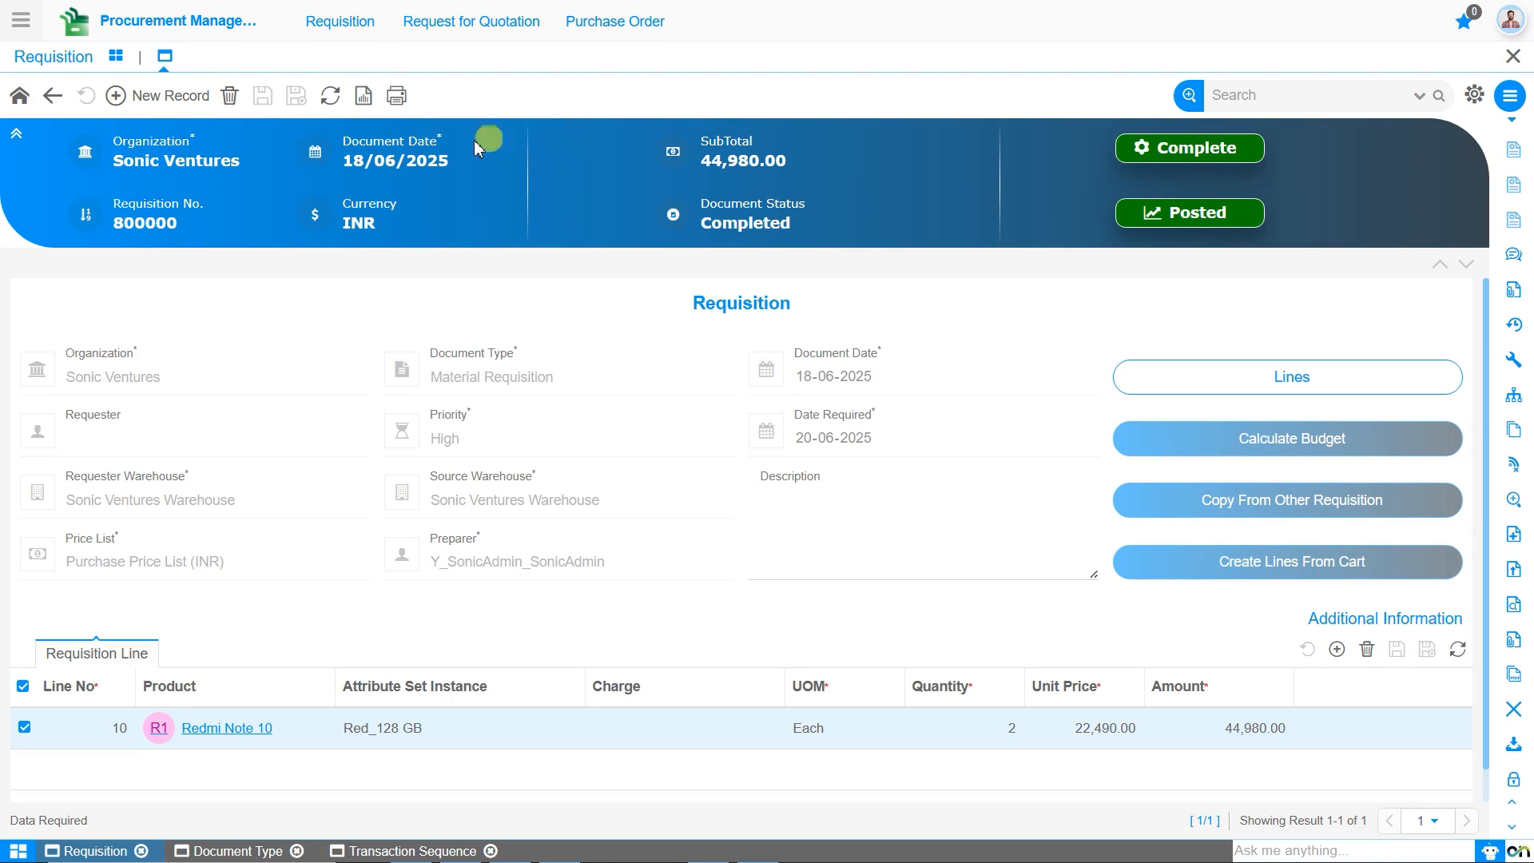
Step: Open the Inventory Use window within Material Management
click(21, 24)
text(inventory user)
key(Down)
key(Down)
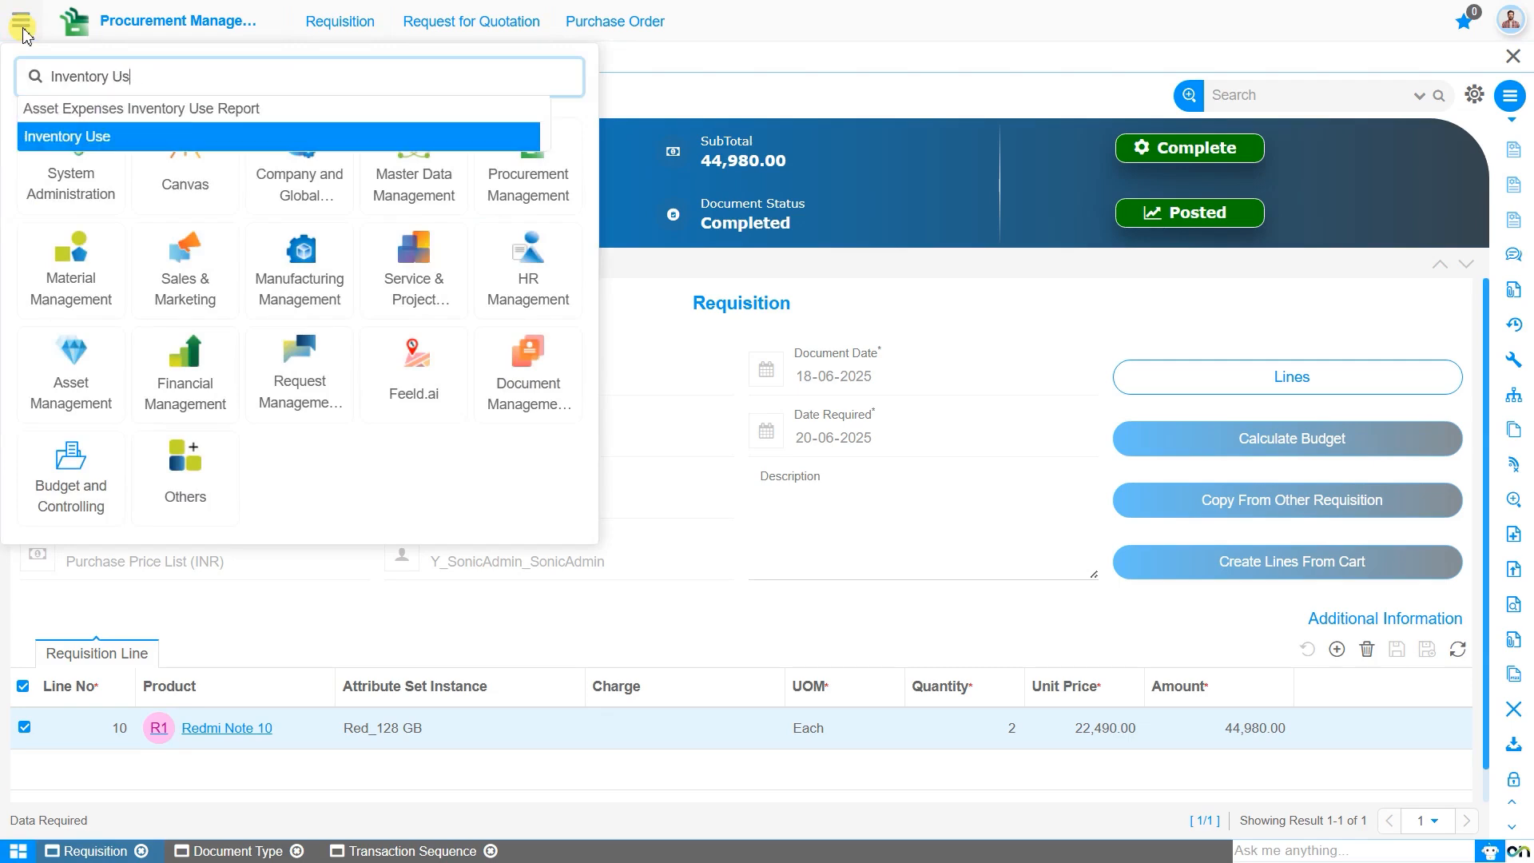
key(Escape)
click(103, 289)
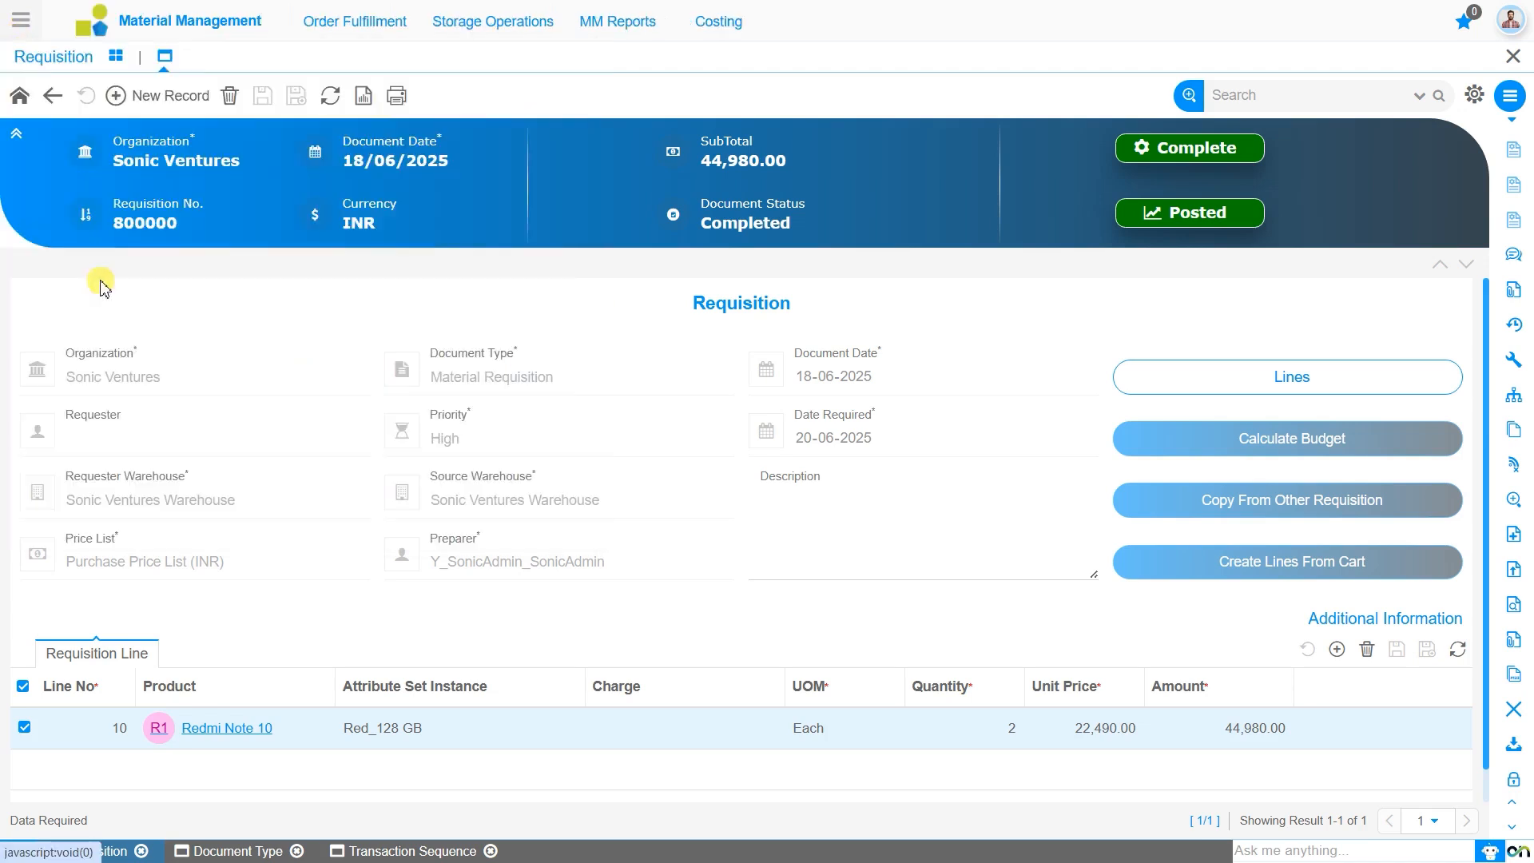
click(479, 22)
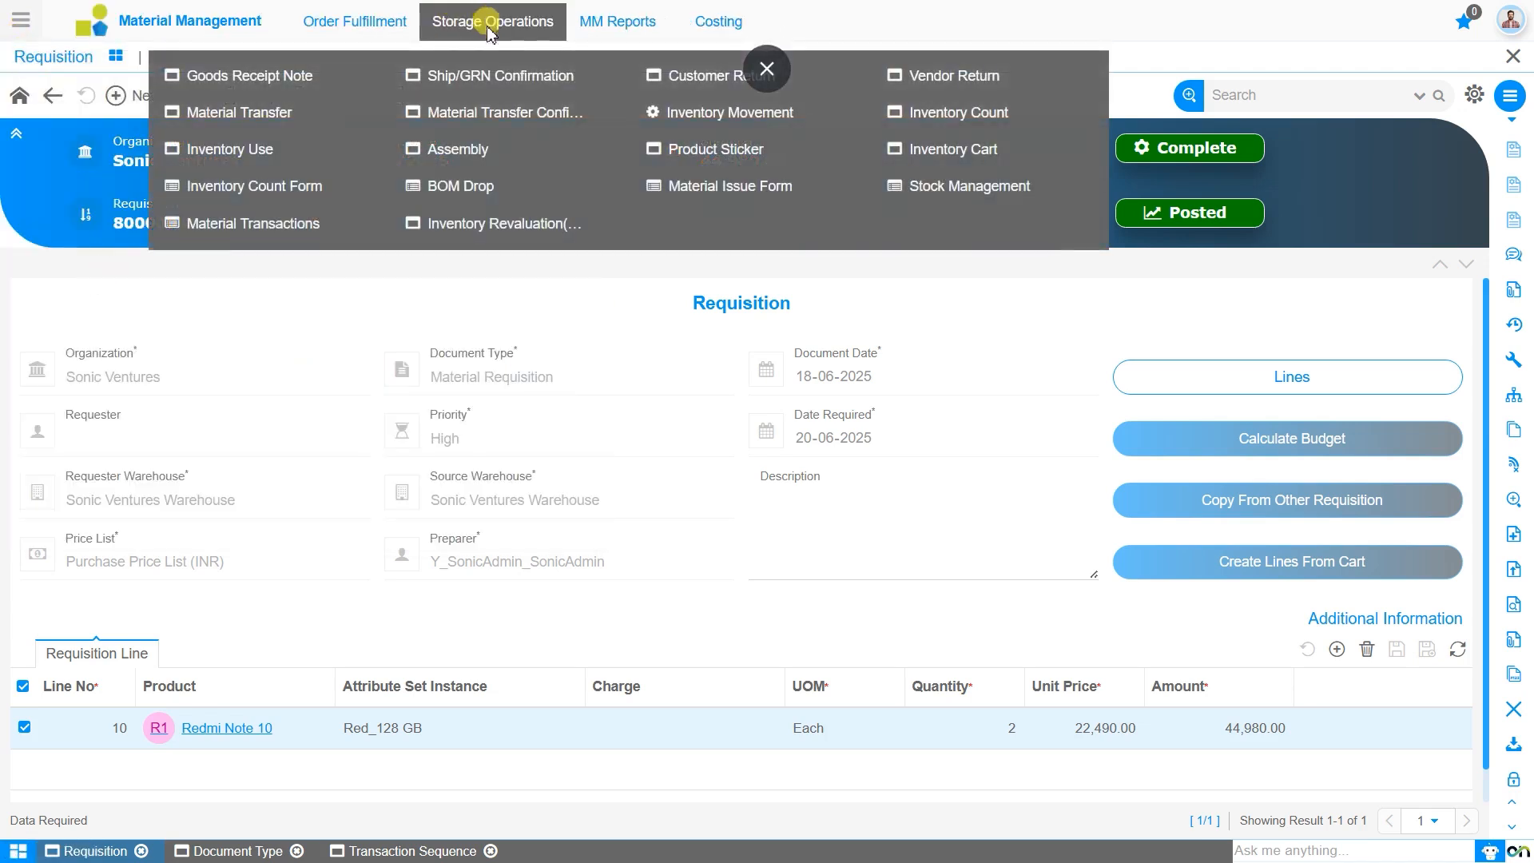
click(242, 157)
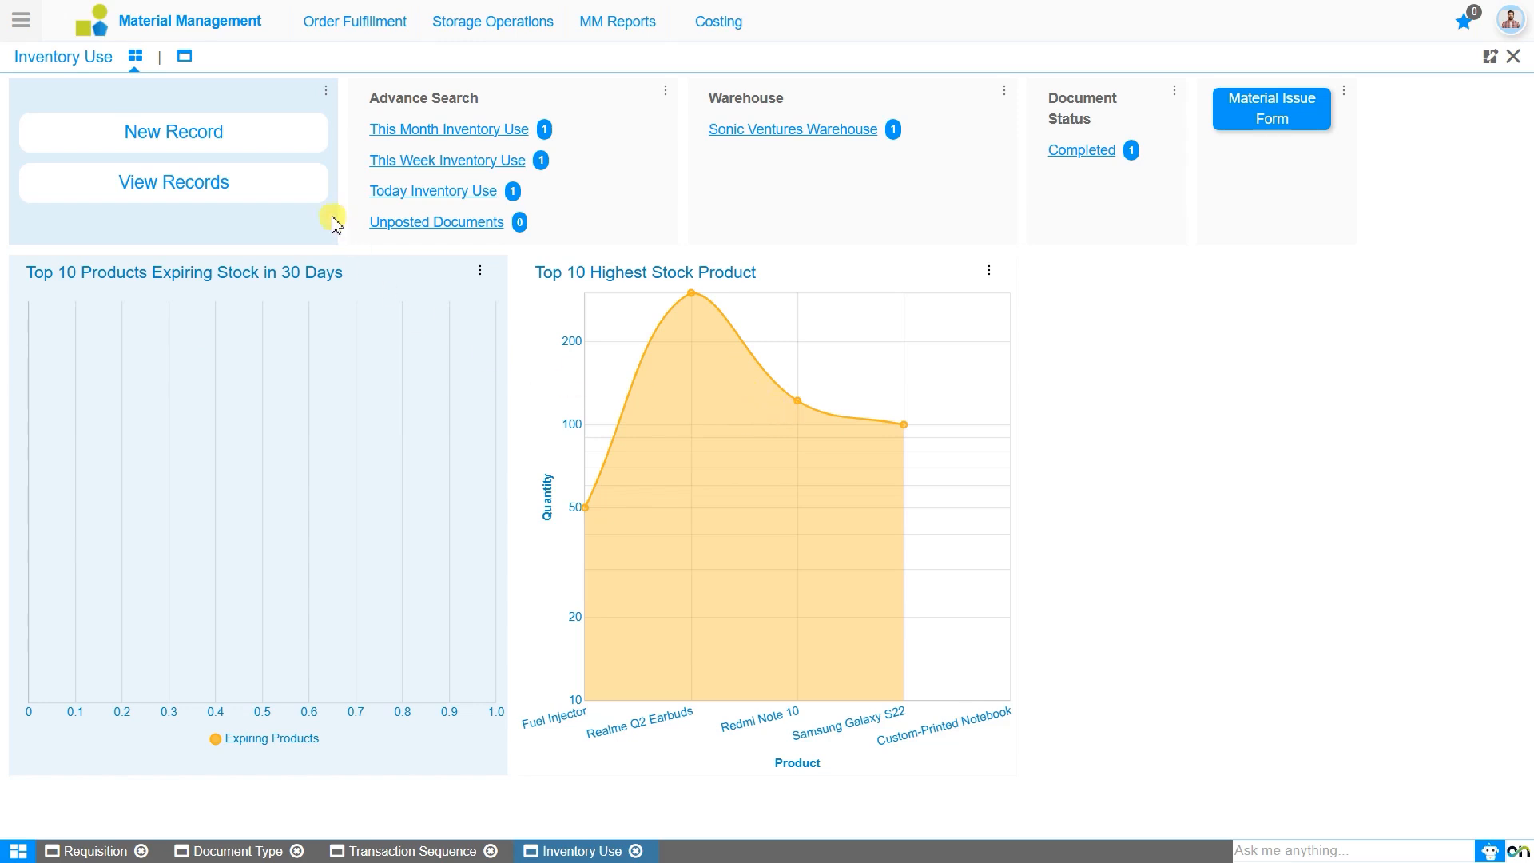
Step: Create a new inventory use record and set its organization to Sonic Ventures
click(224, 147)
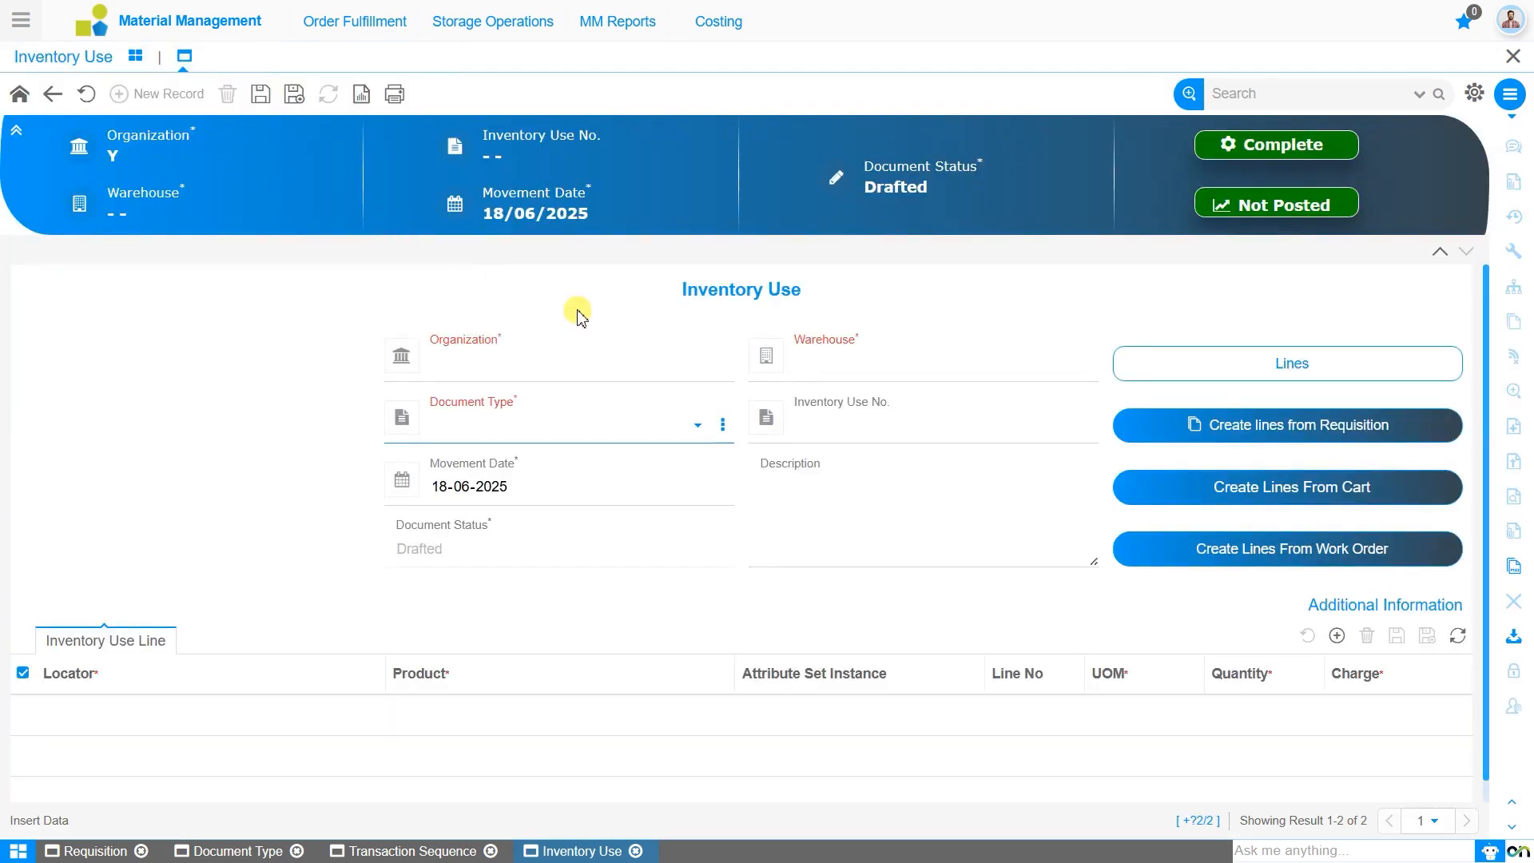
click(596, 361)
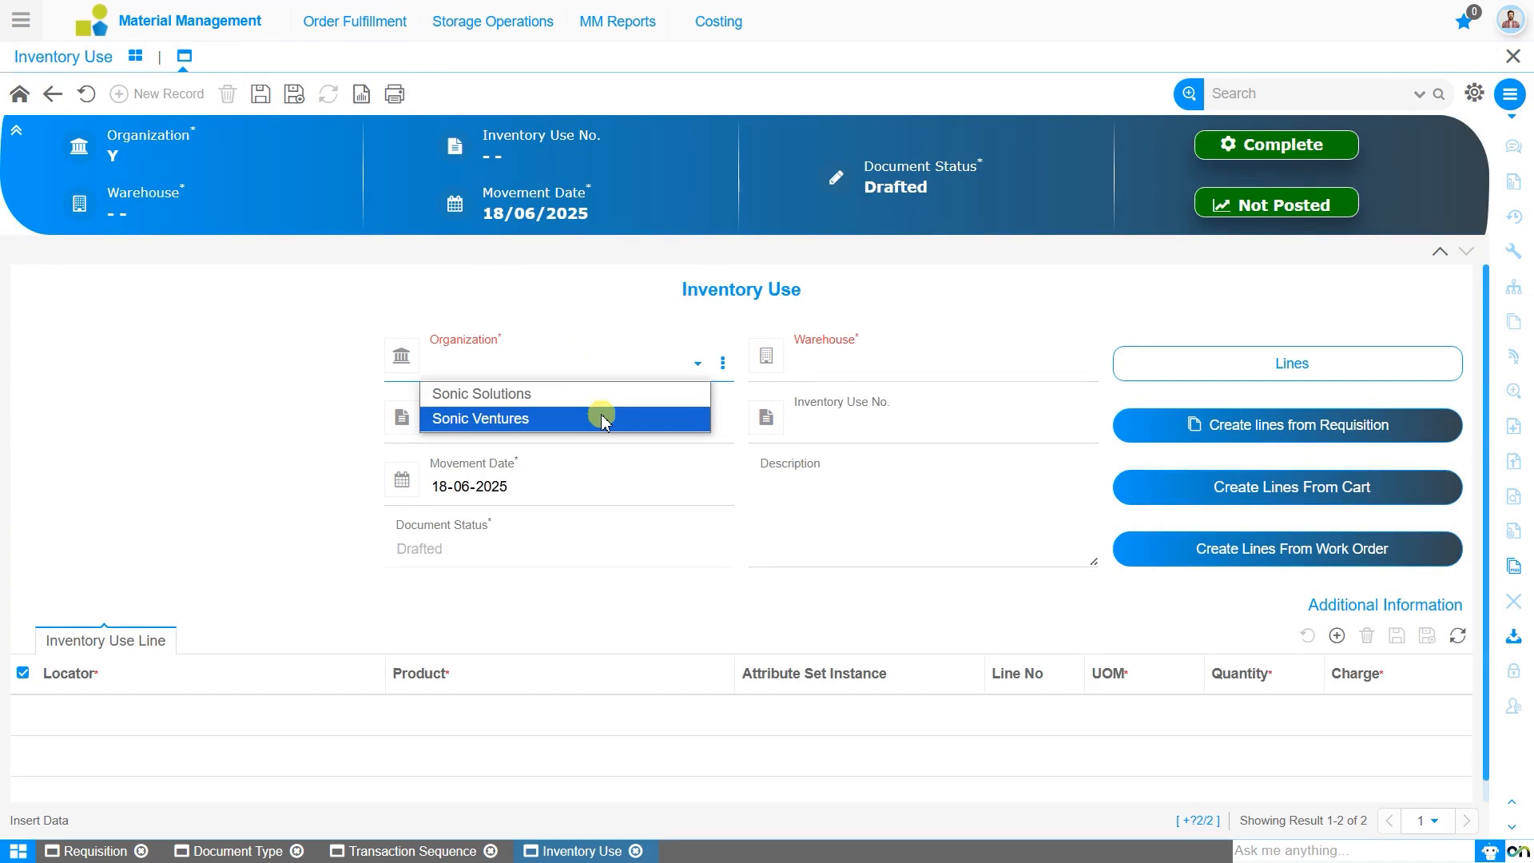
click(603, 419)
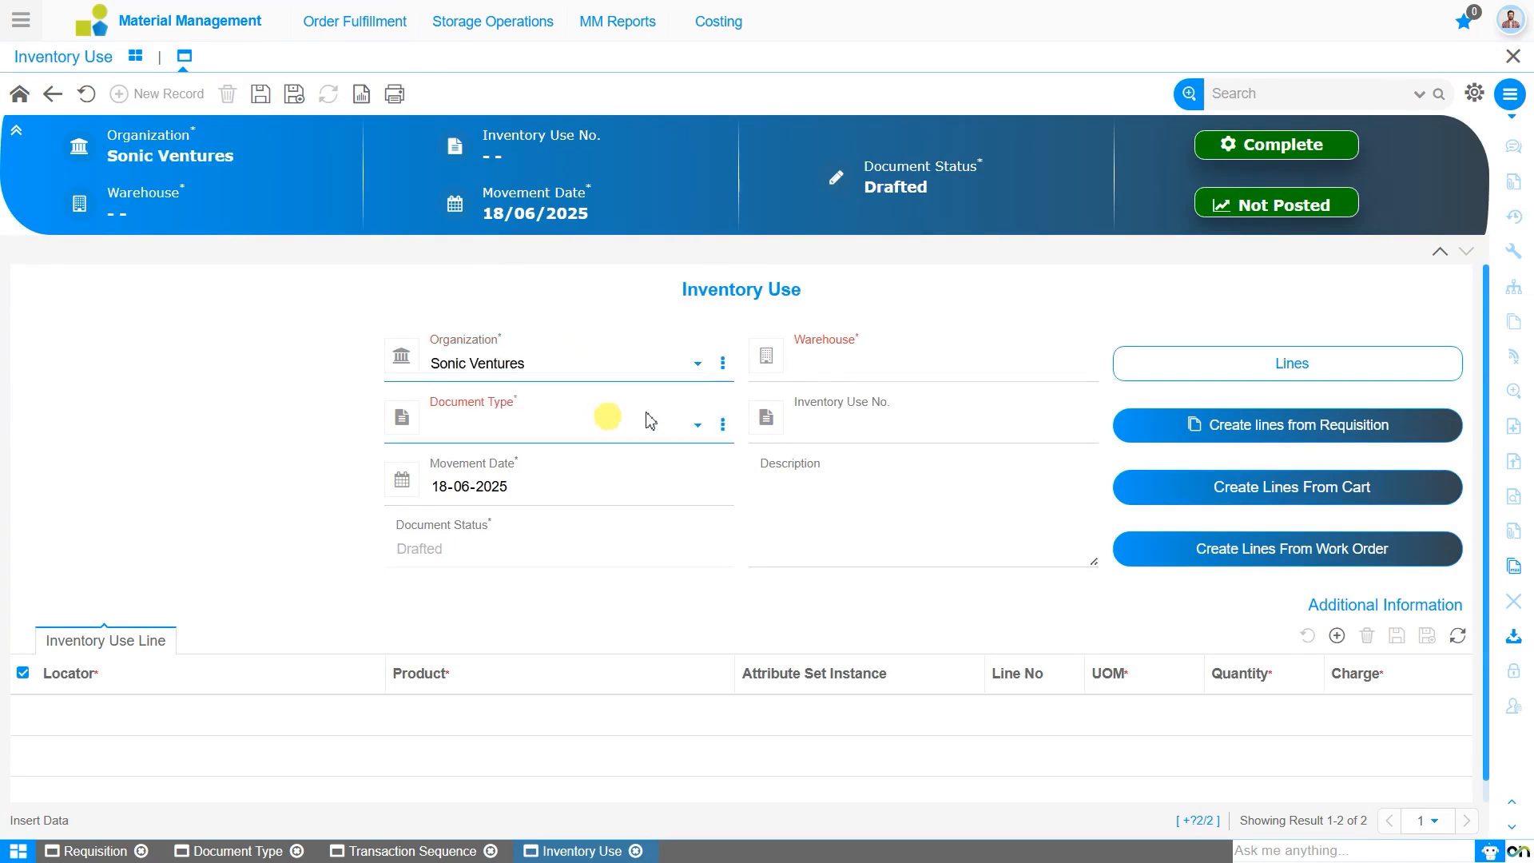
Step: Set the warehouse to Sonic Ventures Warehouse and the document type to Internal Use Inventory, and save the inventory use record
click(834, 369)
click(852, 418)
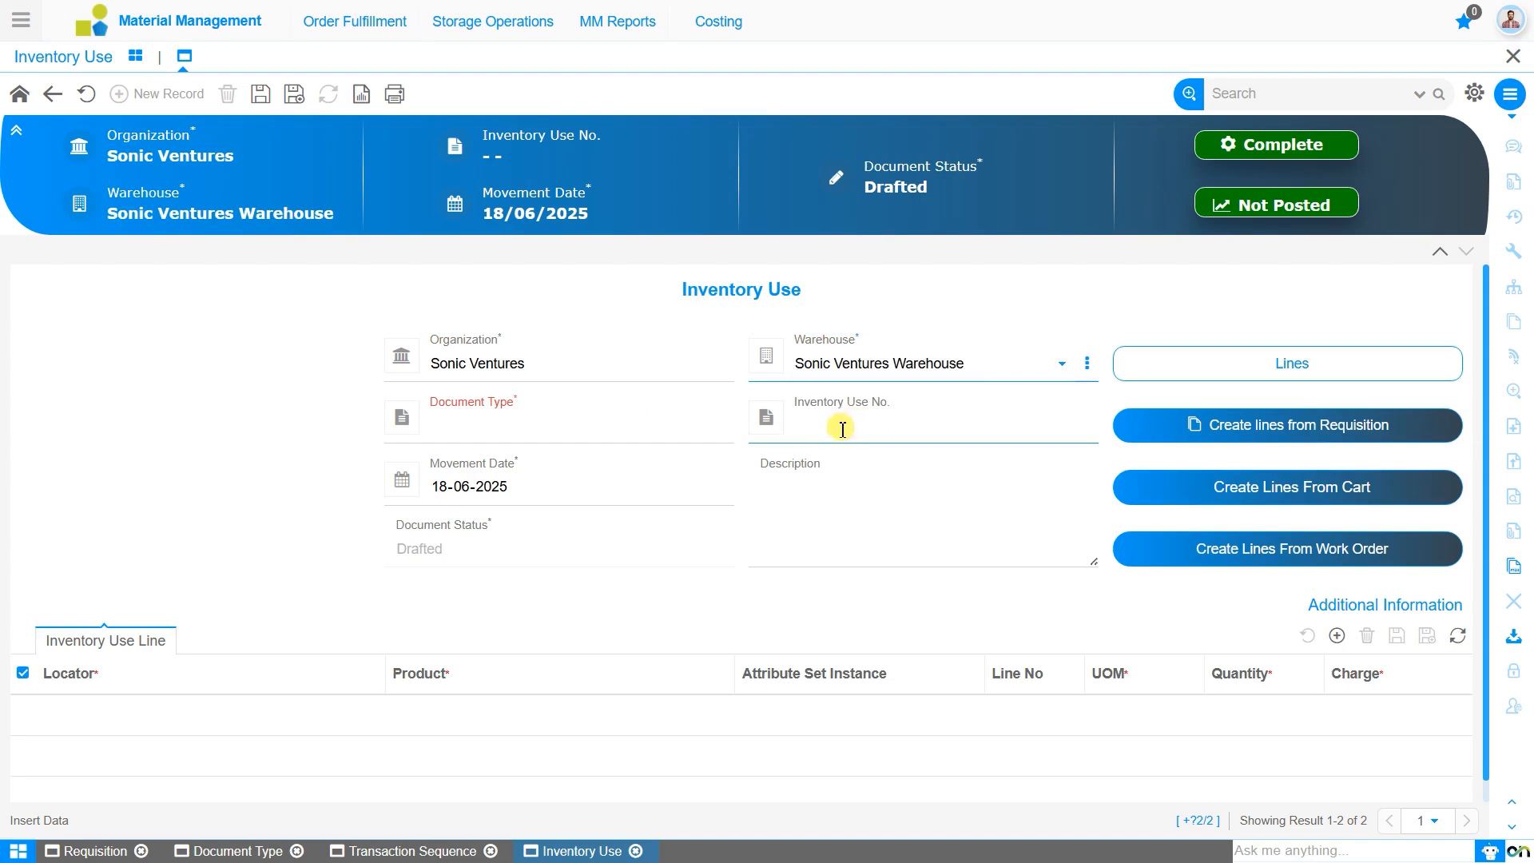
click(656, 430)
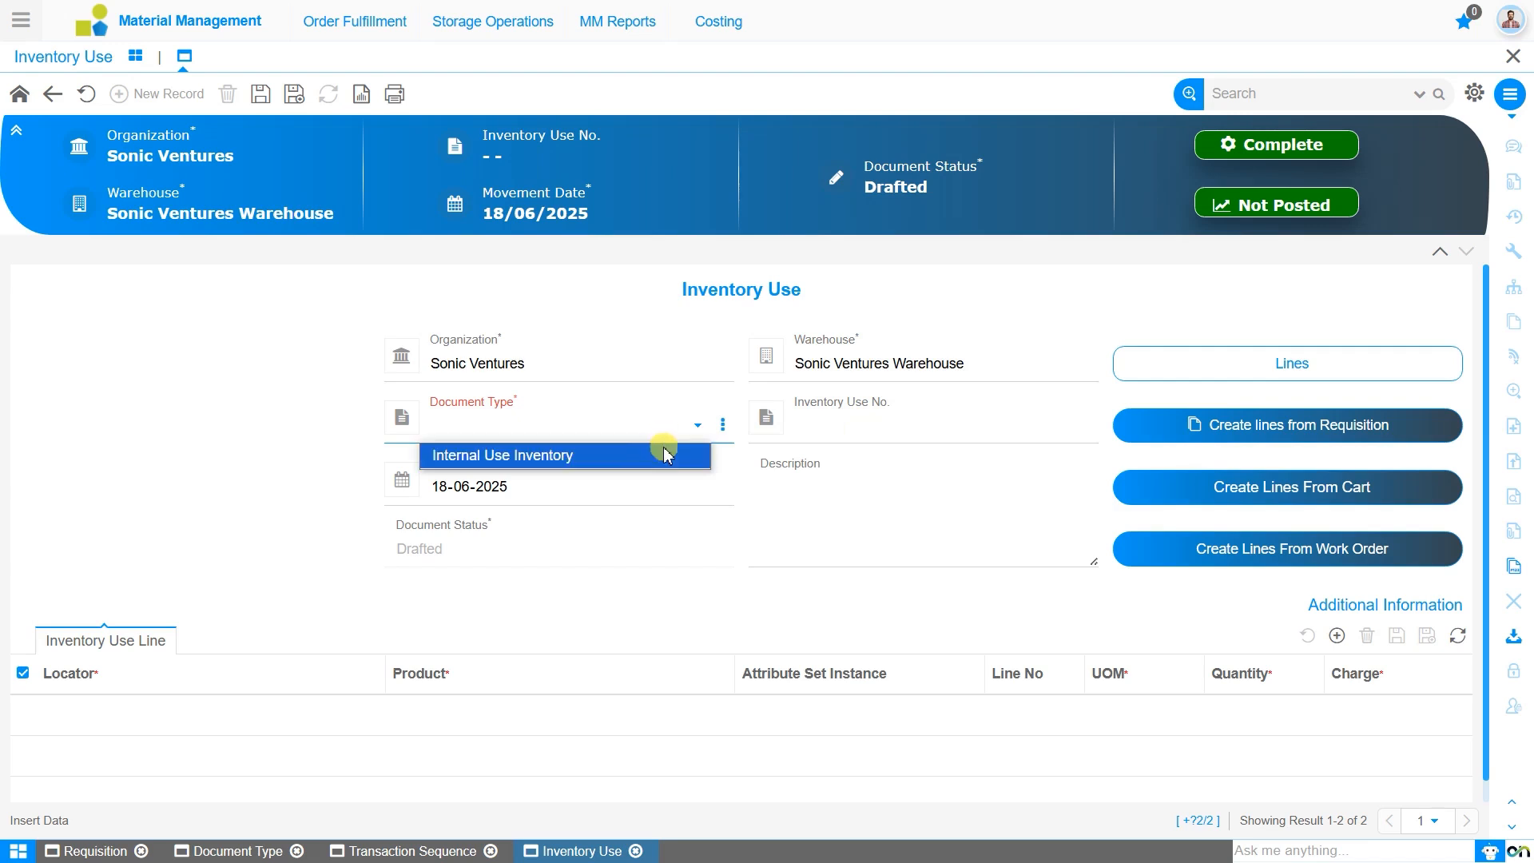
click(665, 453)
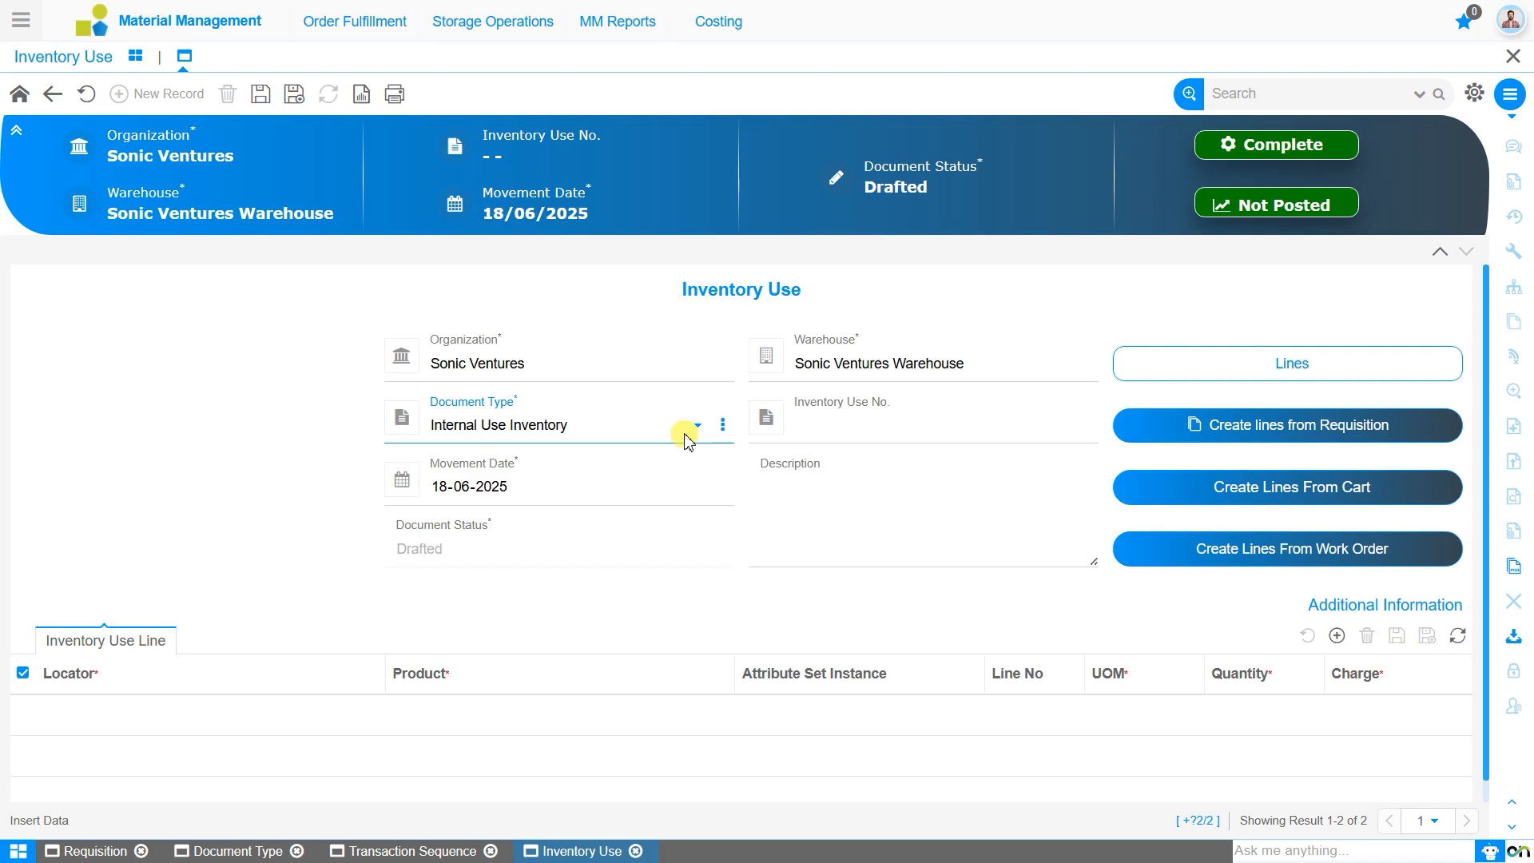
click(868, 435)
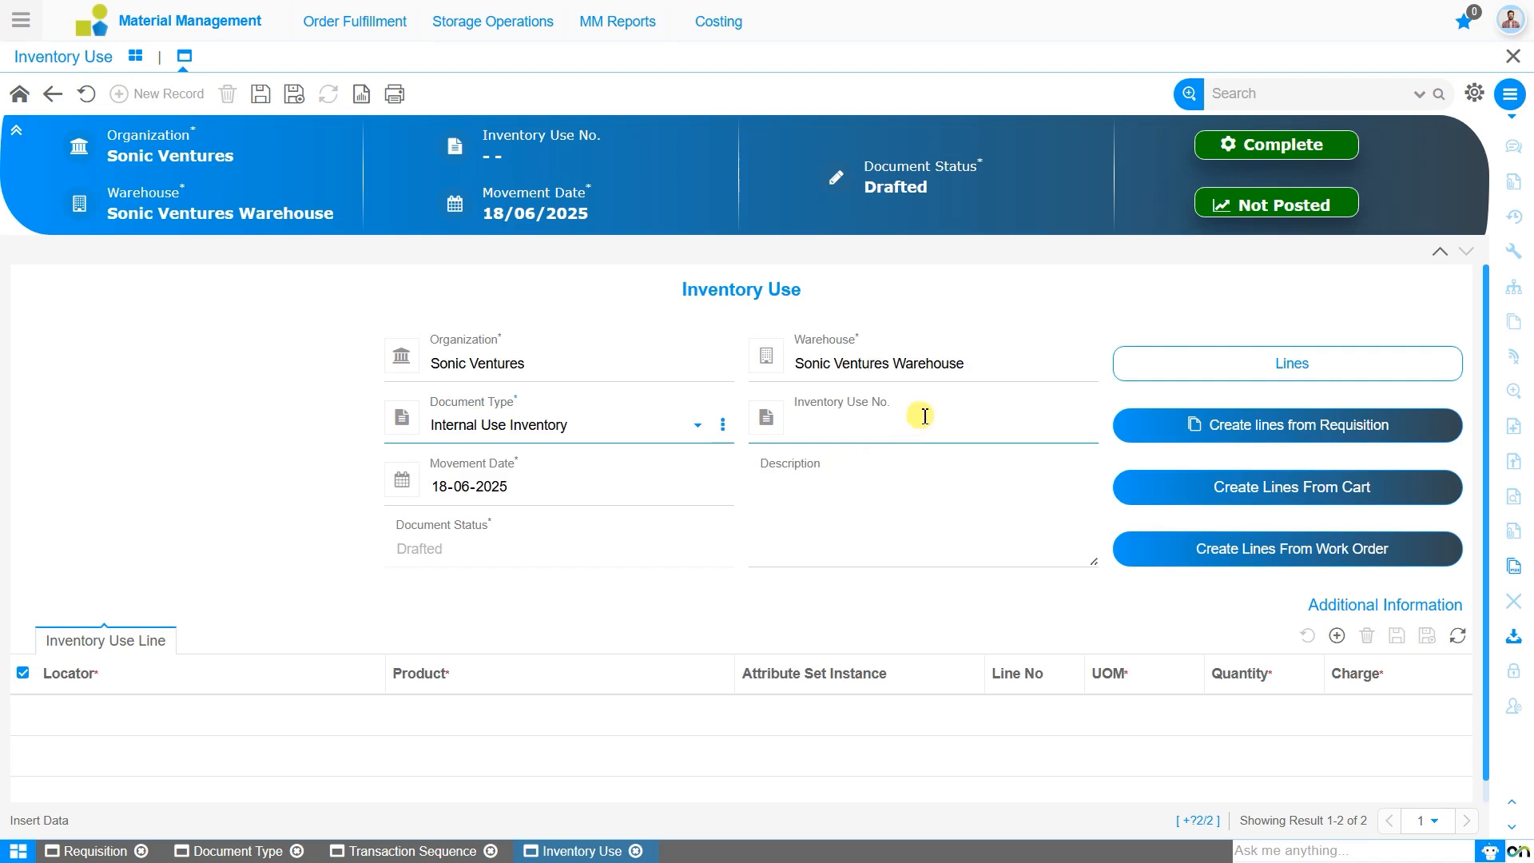
click(263, 97)
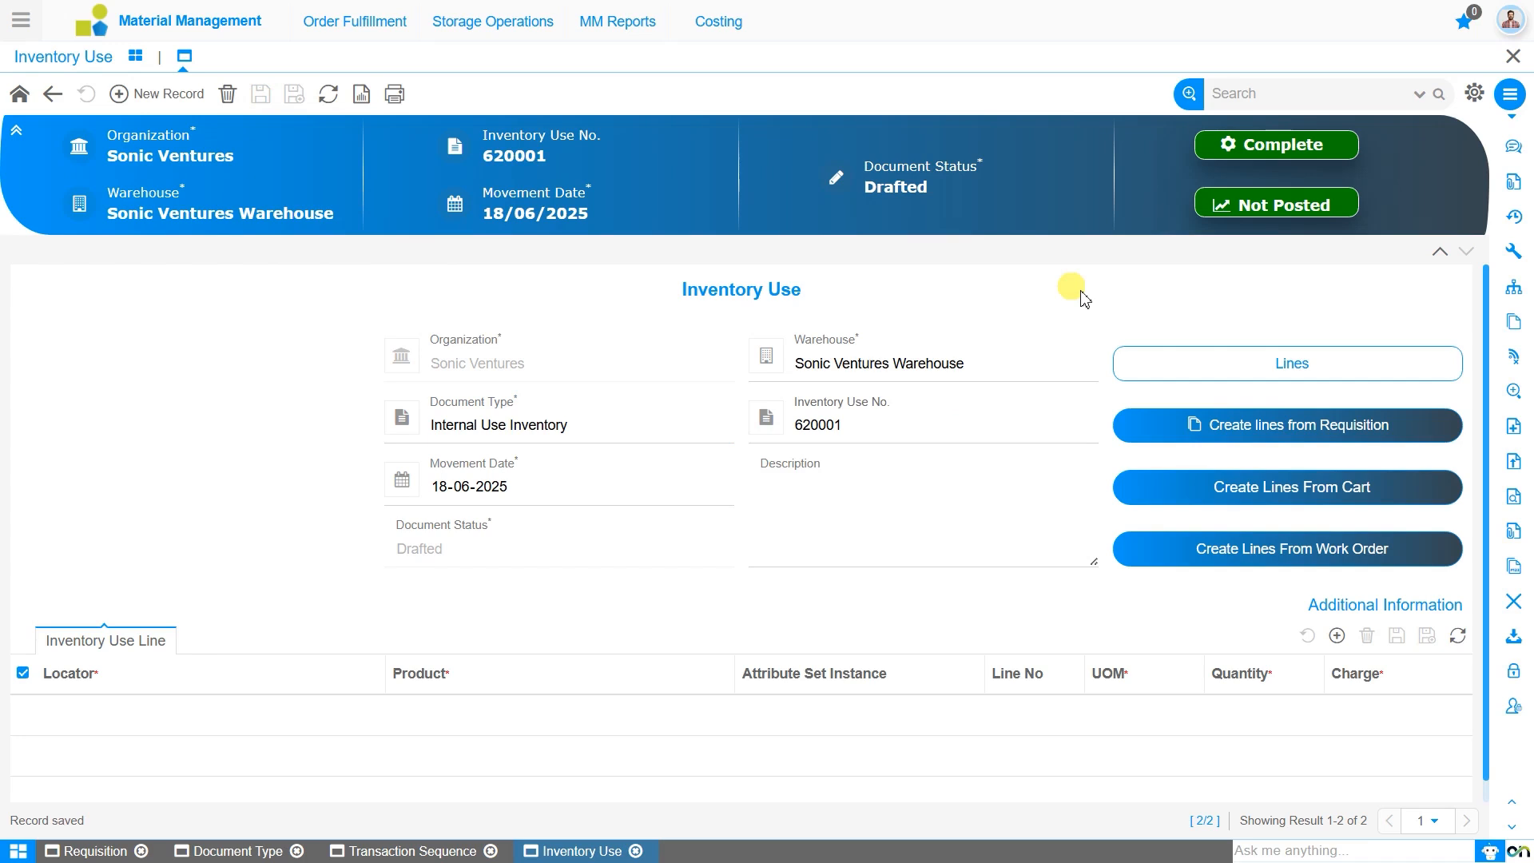
Step: Start creating lines from a requisition and choose the high-priority requisition dated 6/18/2025 as the source
click(1225, 424)
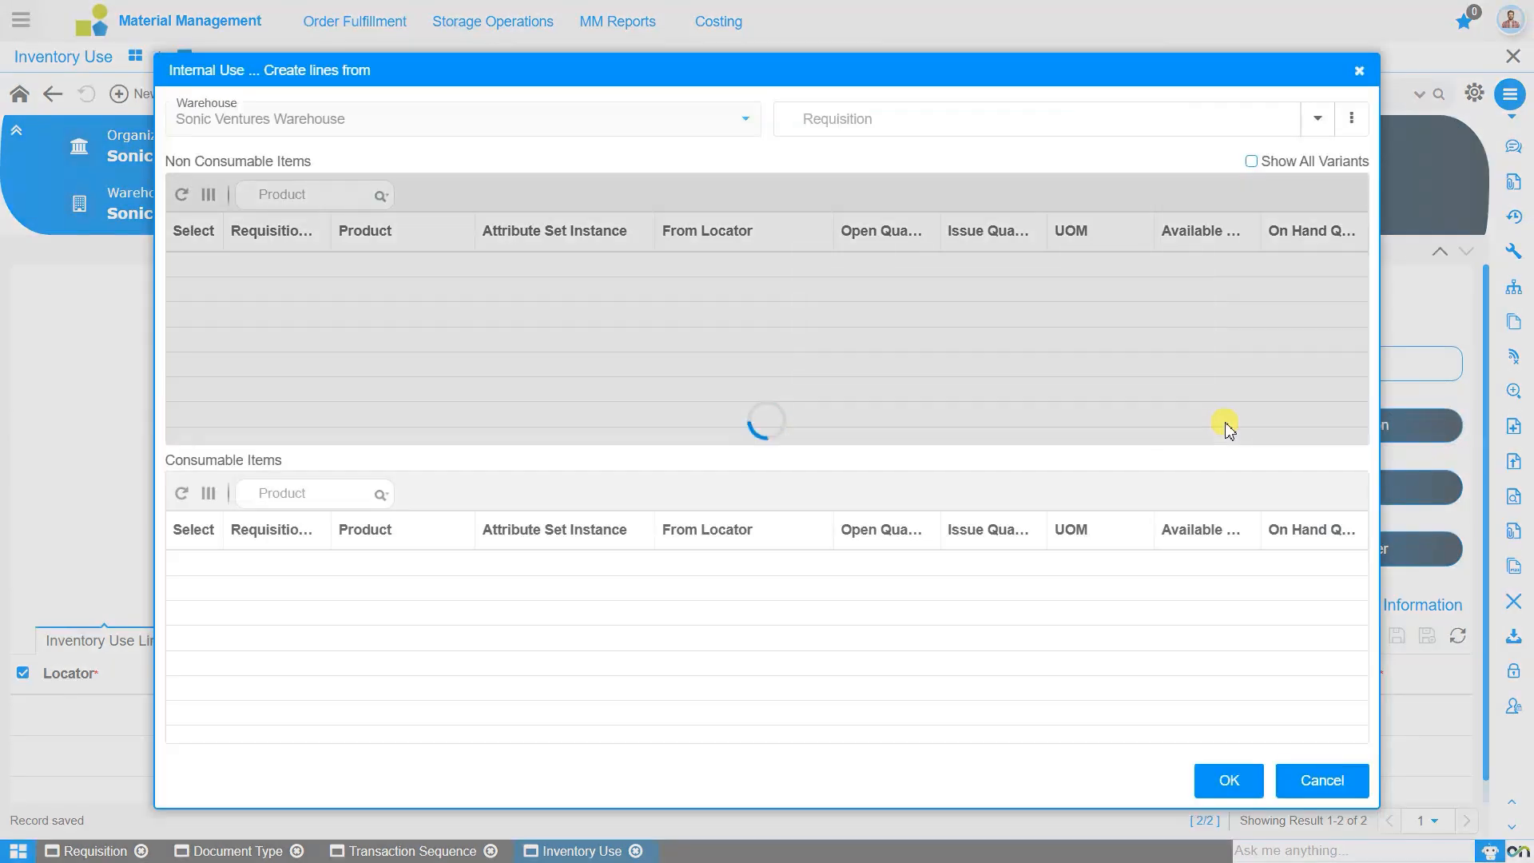
click(1320, 125)
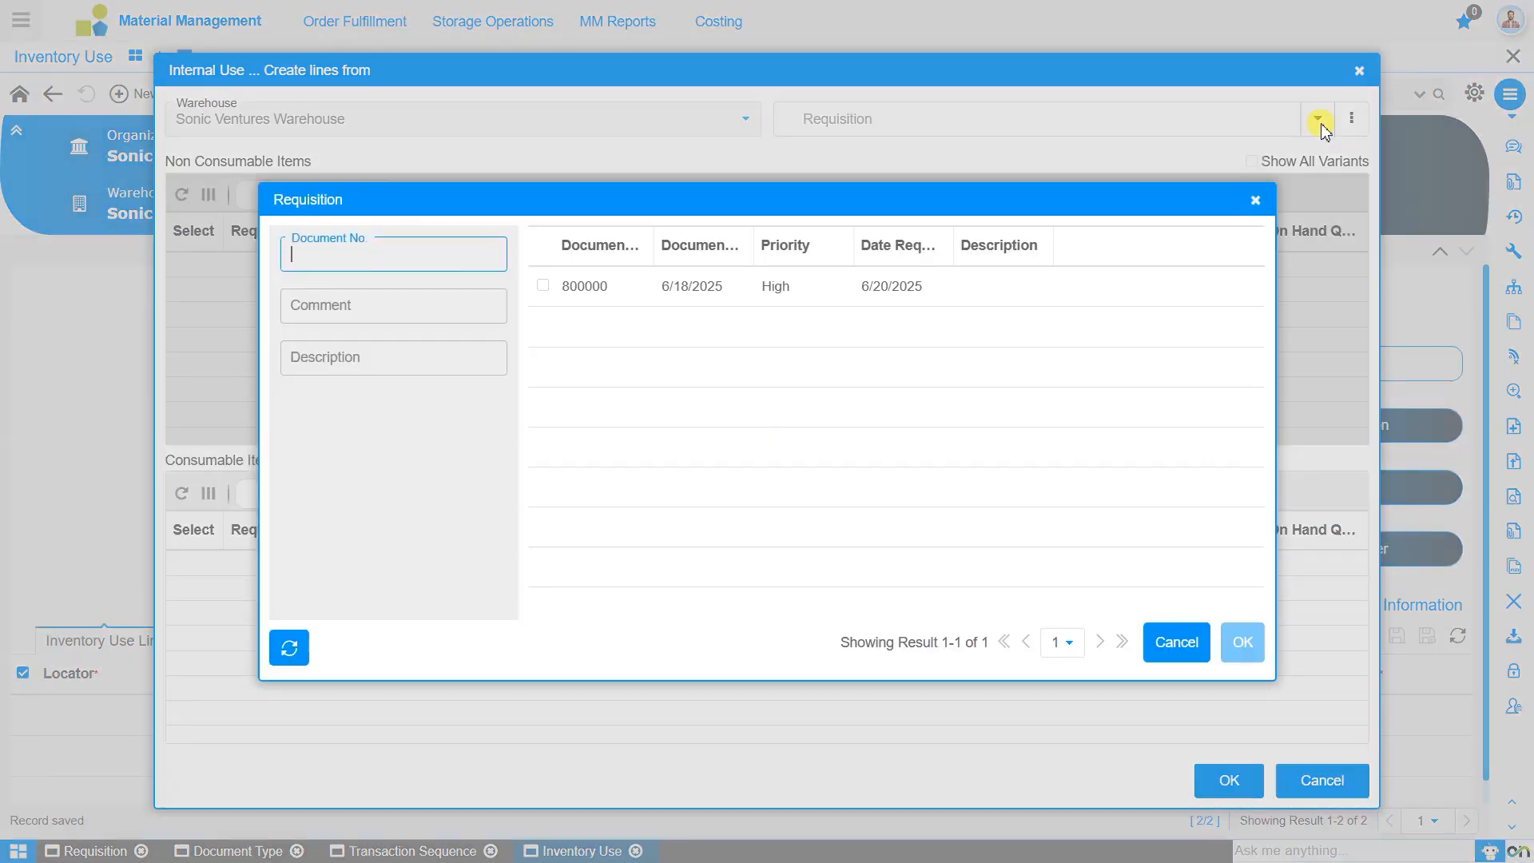
click(809, 294)
click(1239, 644)
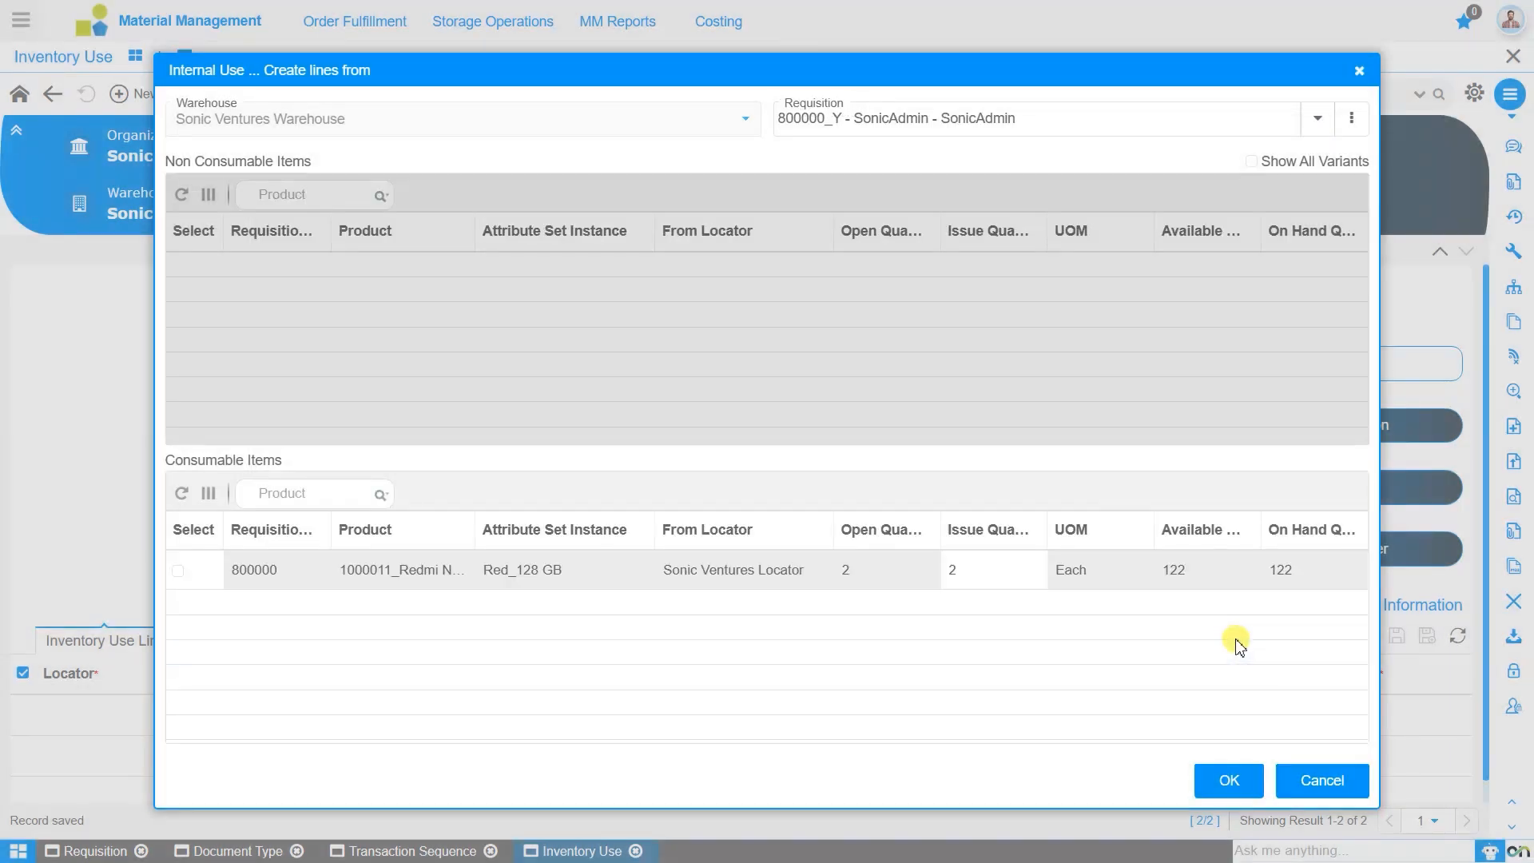
Step: Include the consumable Redmi Note 10 item with an issue quantity of 2 and insert it as an inventory use line
click(178, 571)
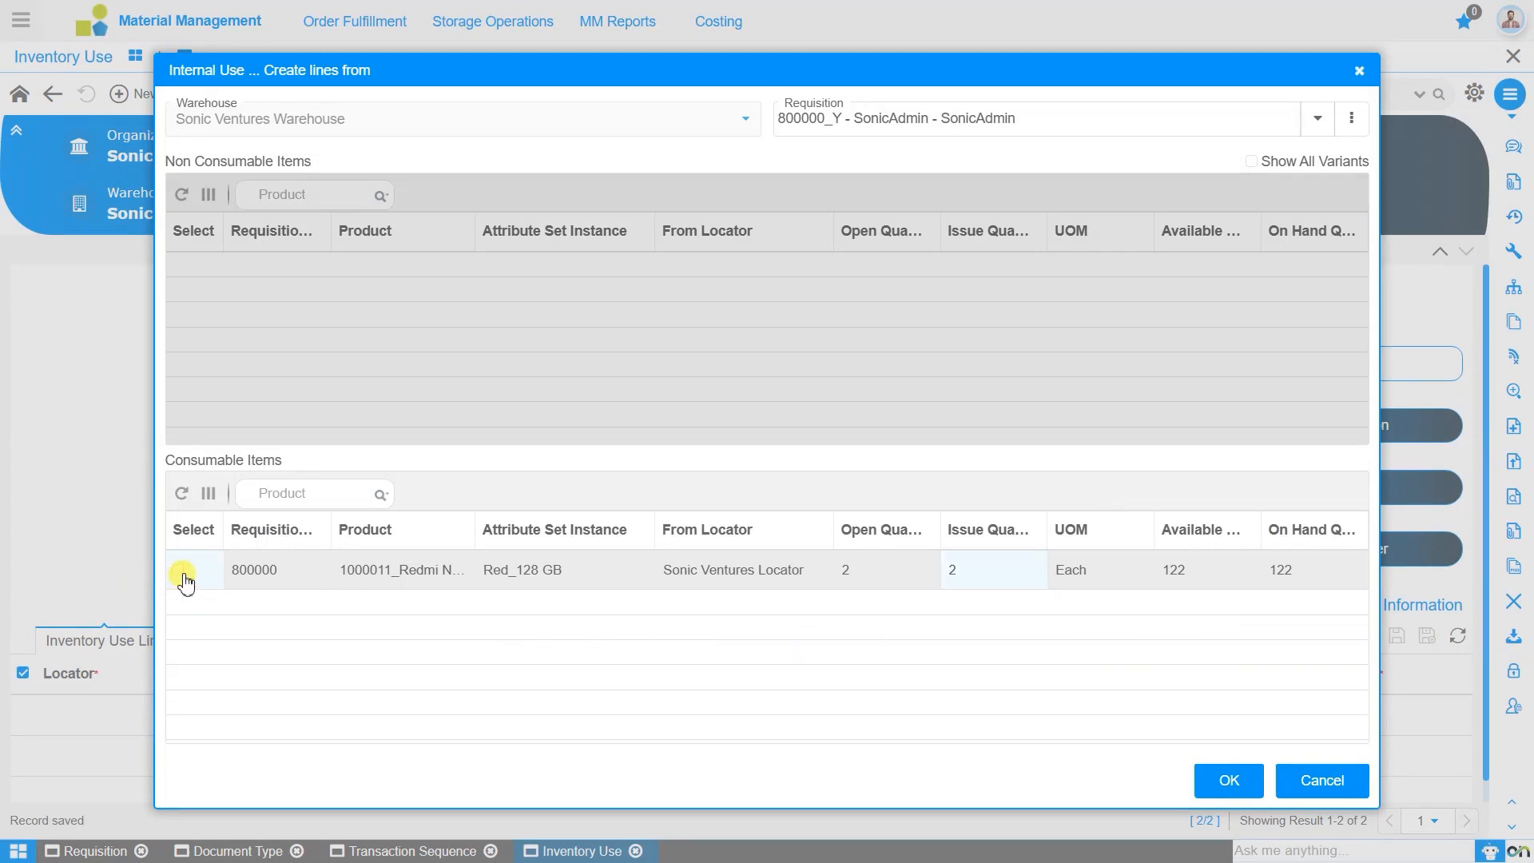
click(179, 572)
click(987, 576)
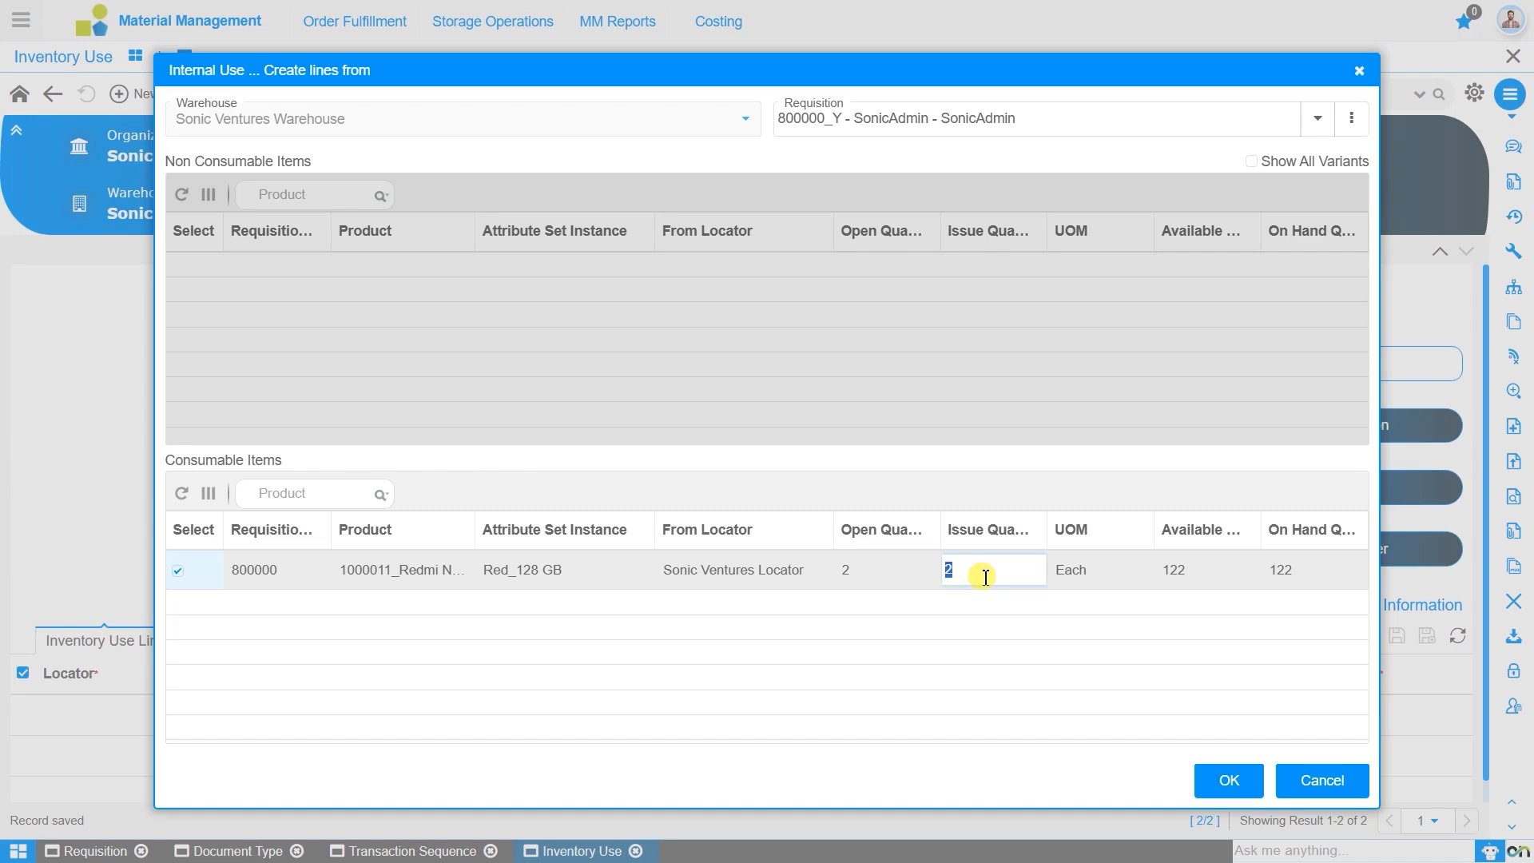
click(1026, 622)
click(1230, 787)
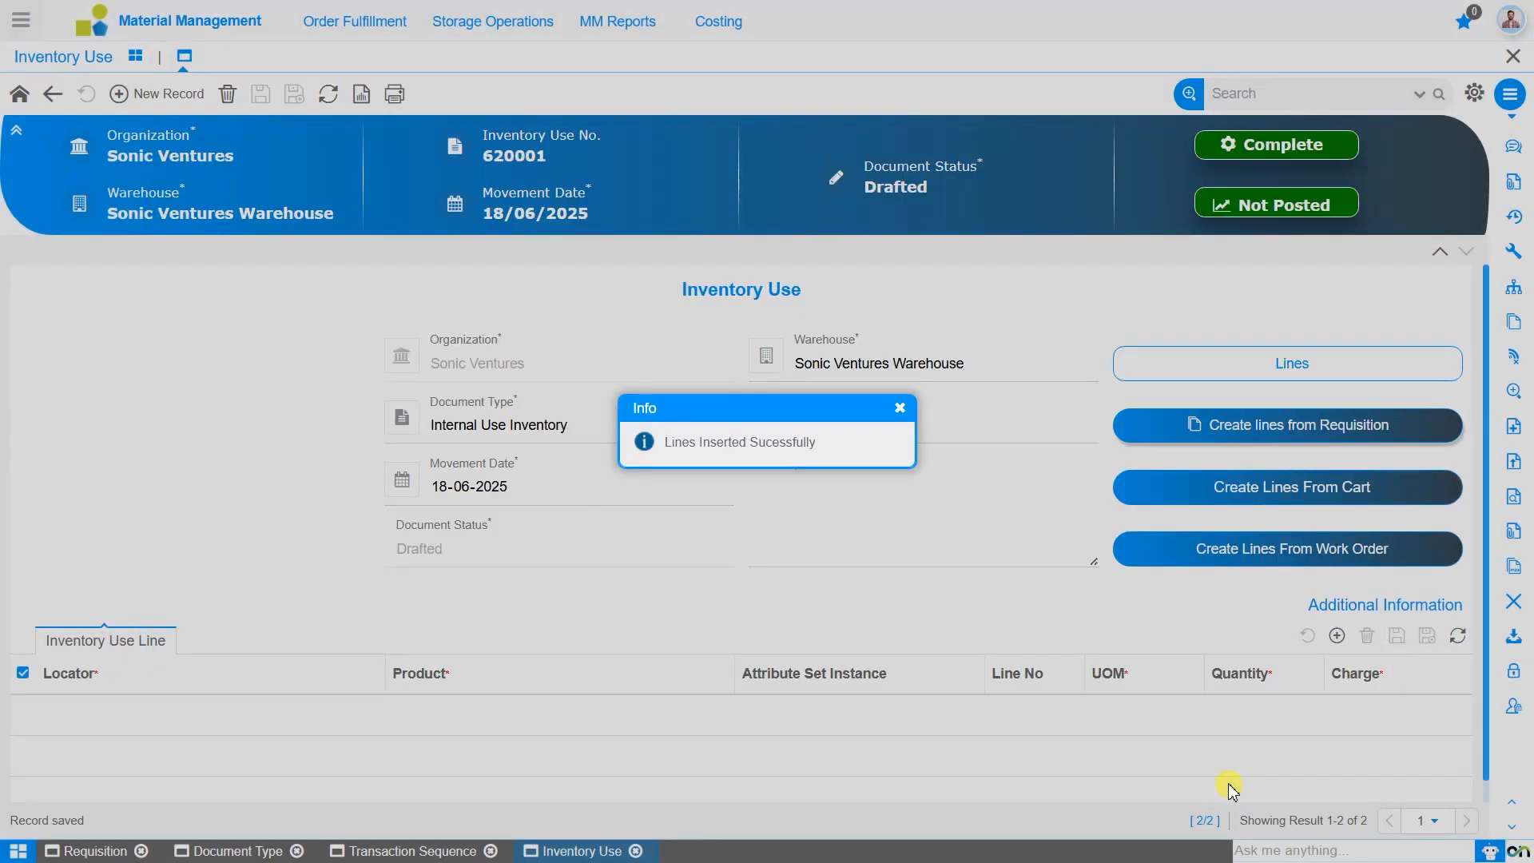
click(902, 409)
click(899, 410)
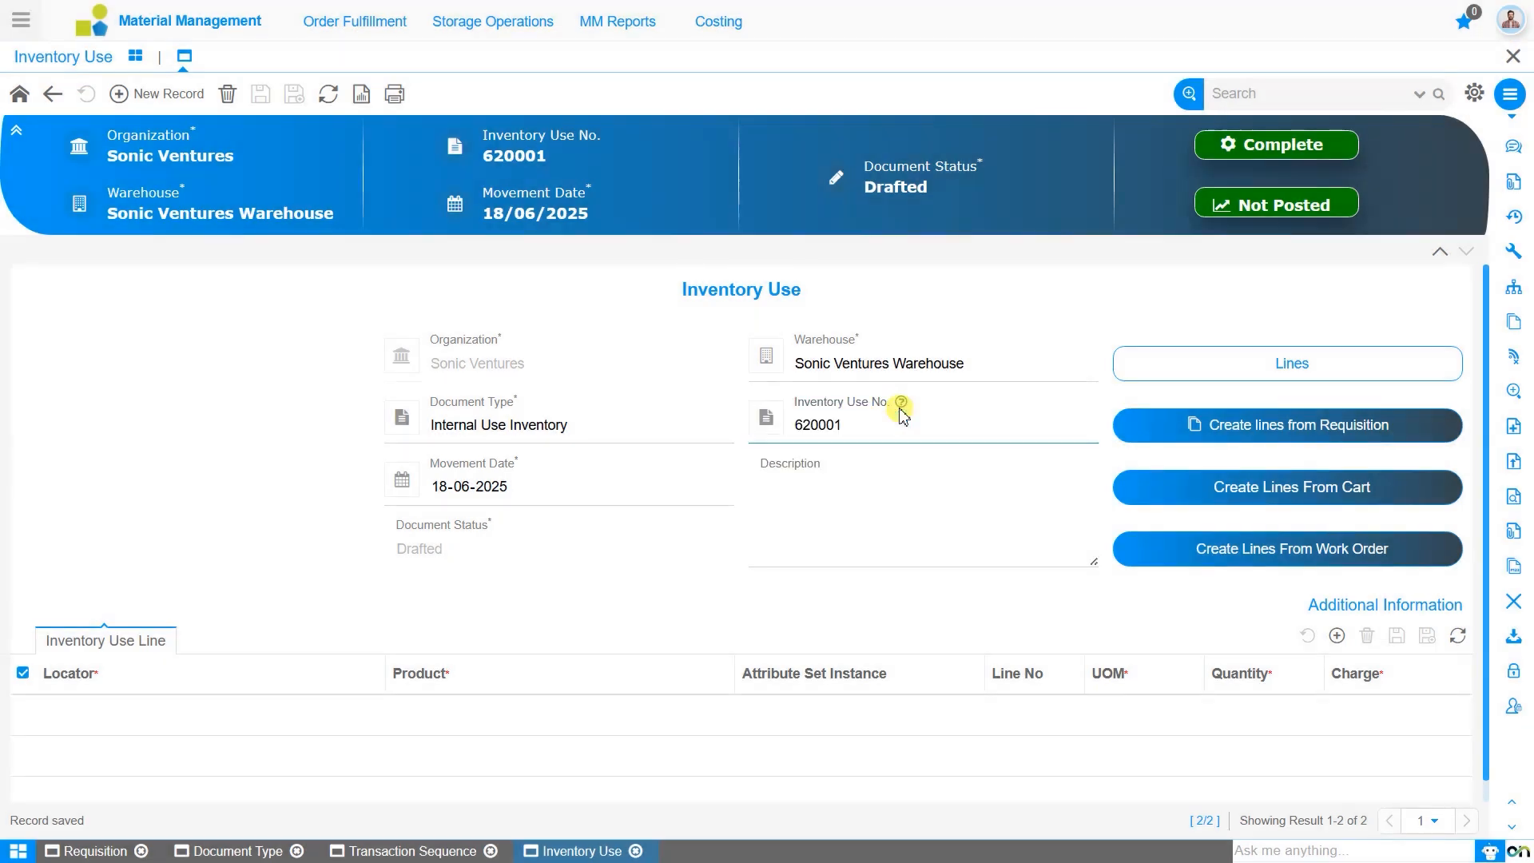
Step: Review the details of the inserted Redmi Note 10 line and return to the inventory use header
click(1225, 381)
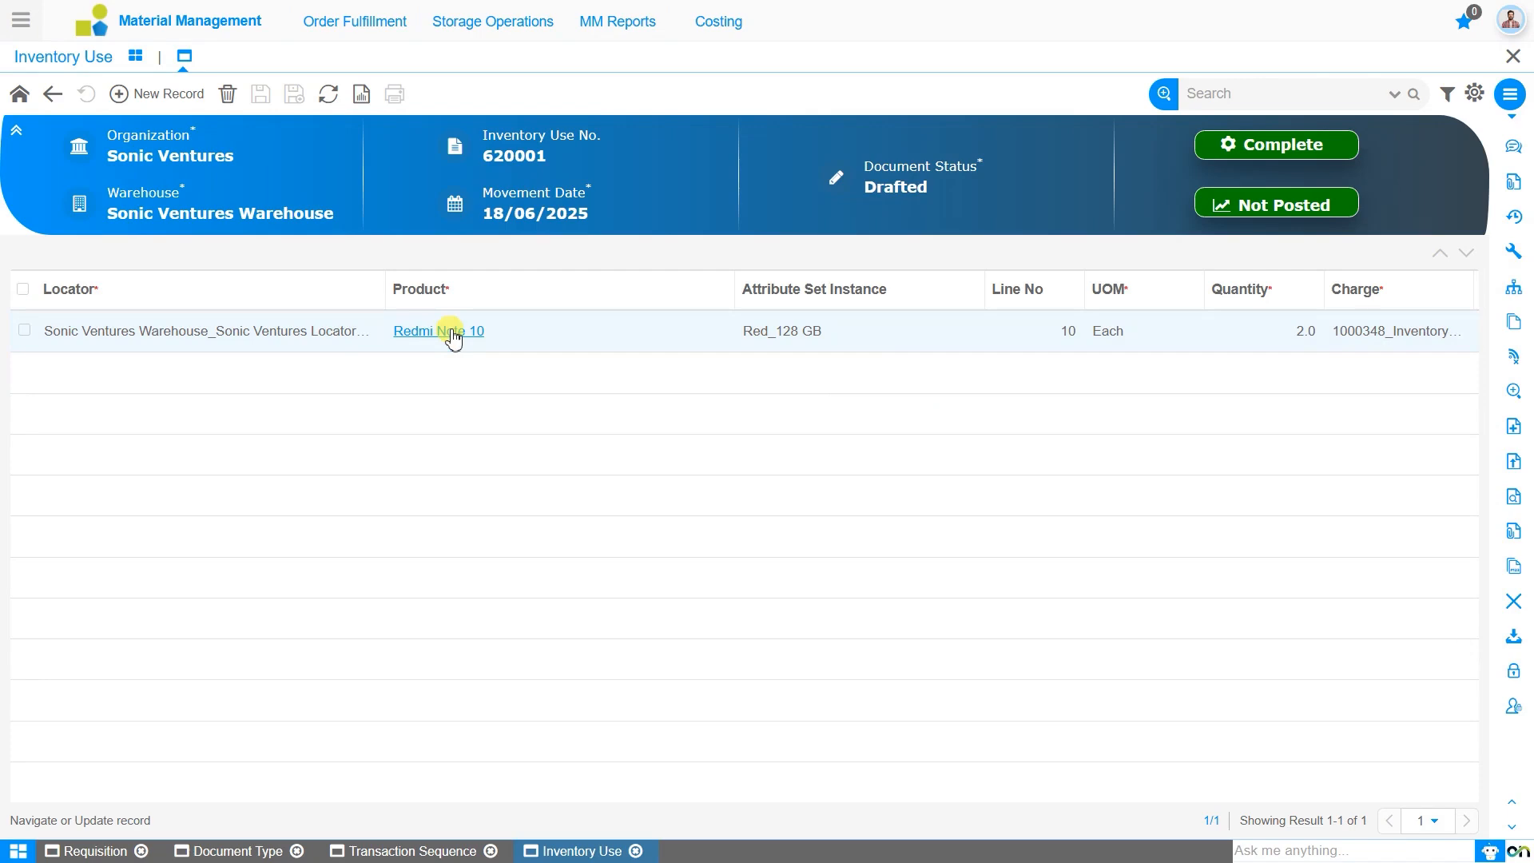
click(452, 332)
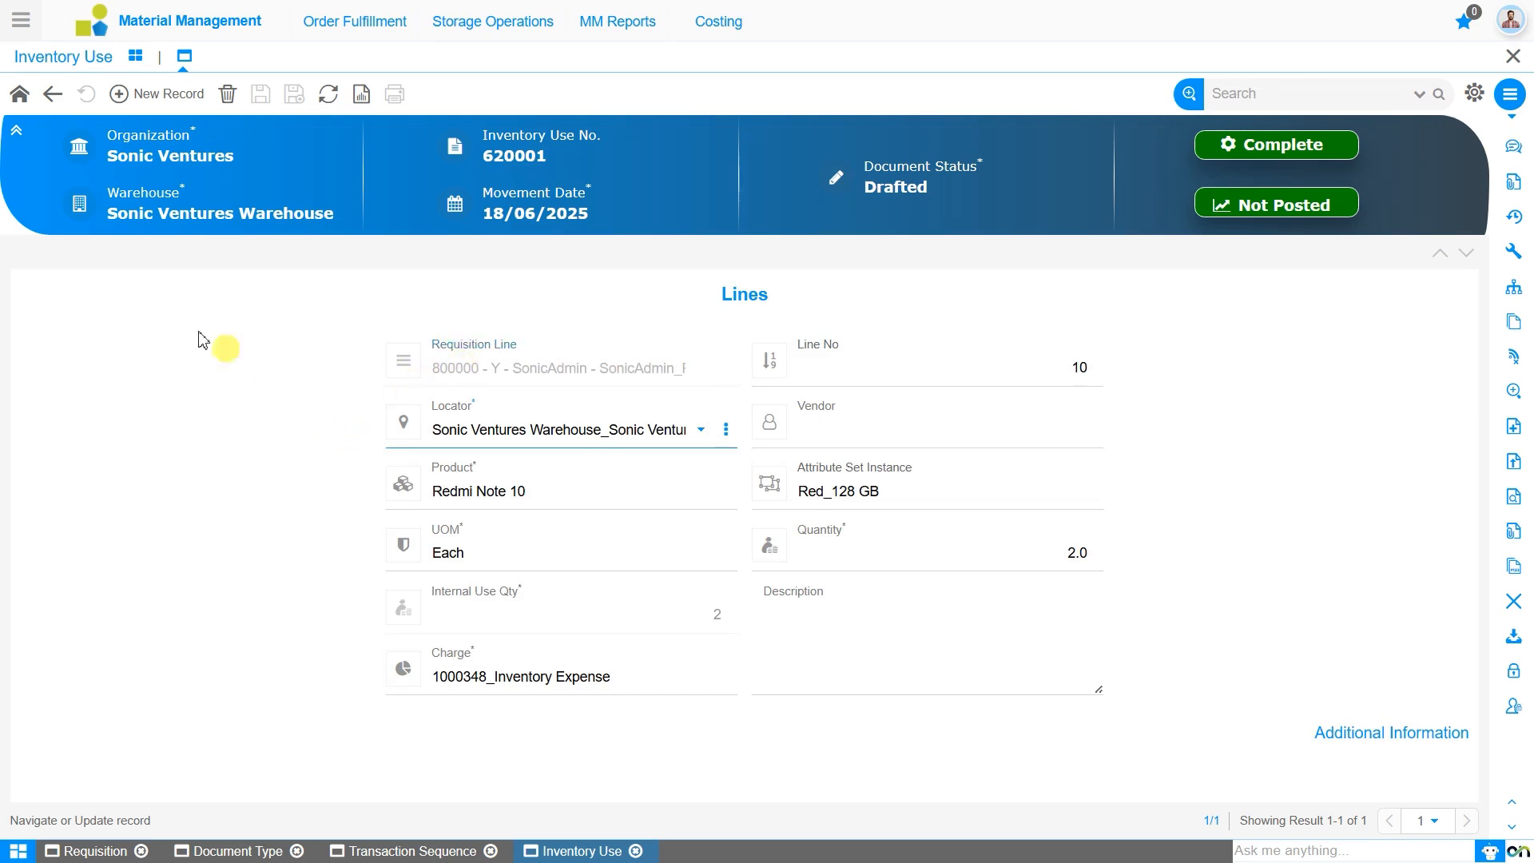
click(20, 94)
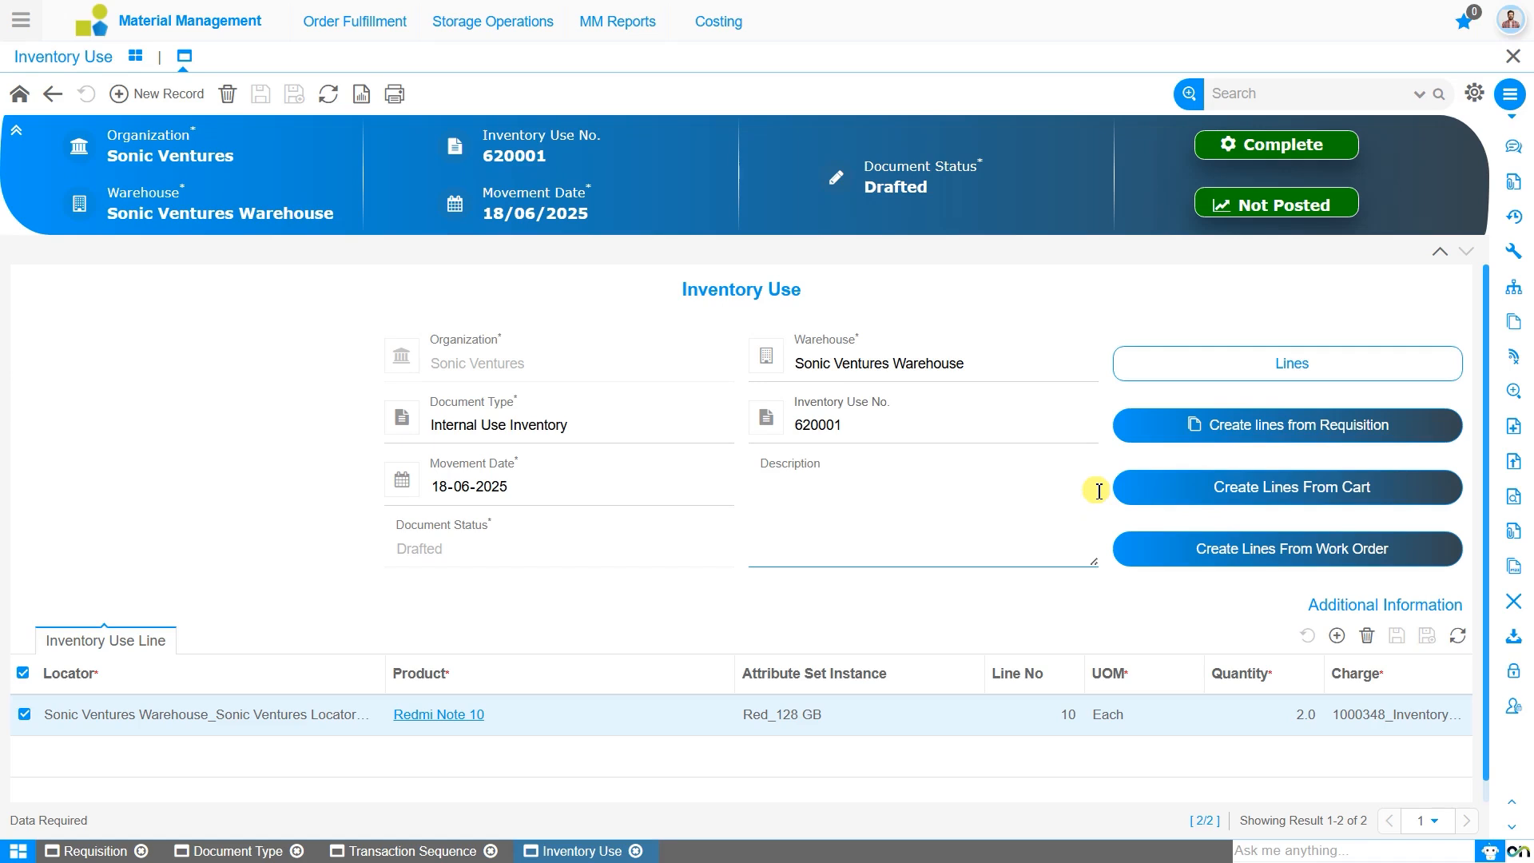
Step: From the inventory use line, zoom to the Redmi Note 10 product record and check its stock details
click(1202, 361)
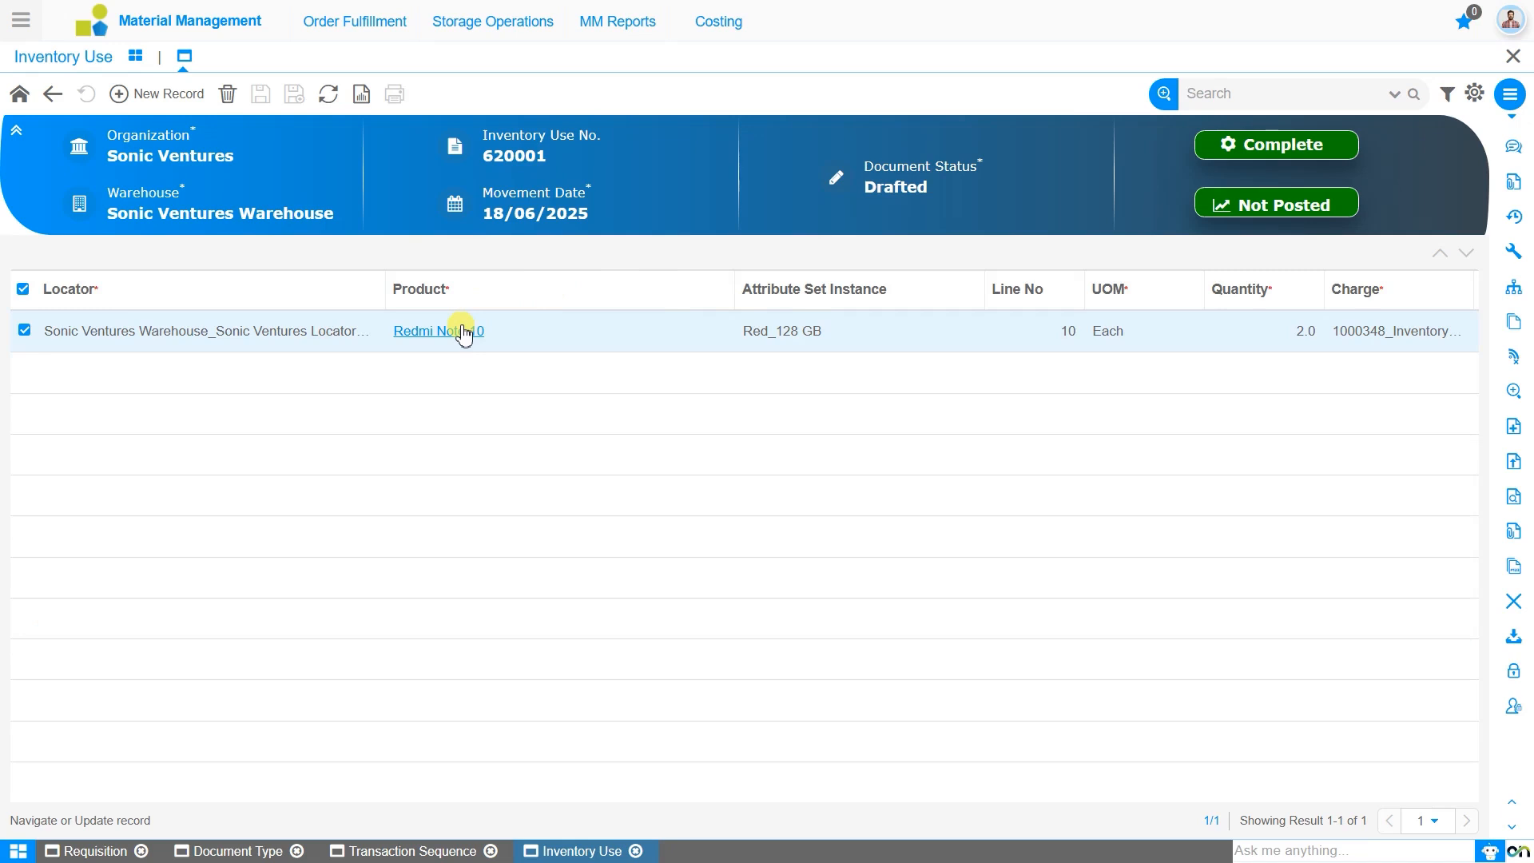
double_click(463, 334)
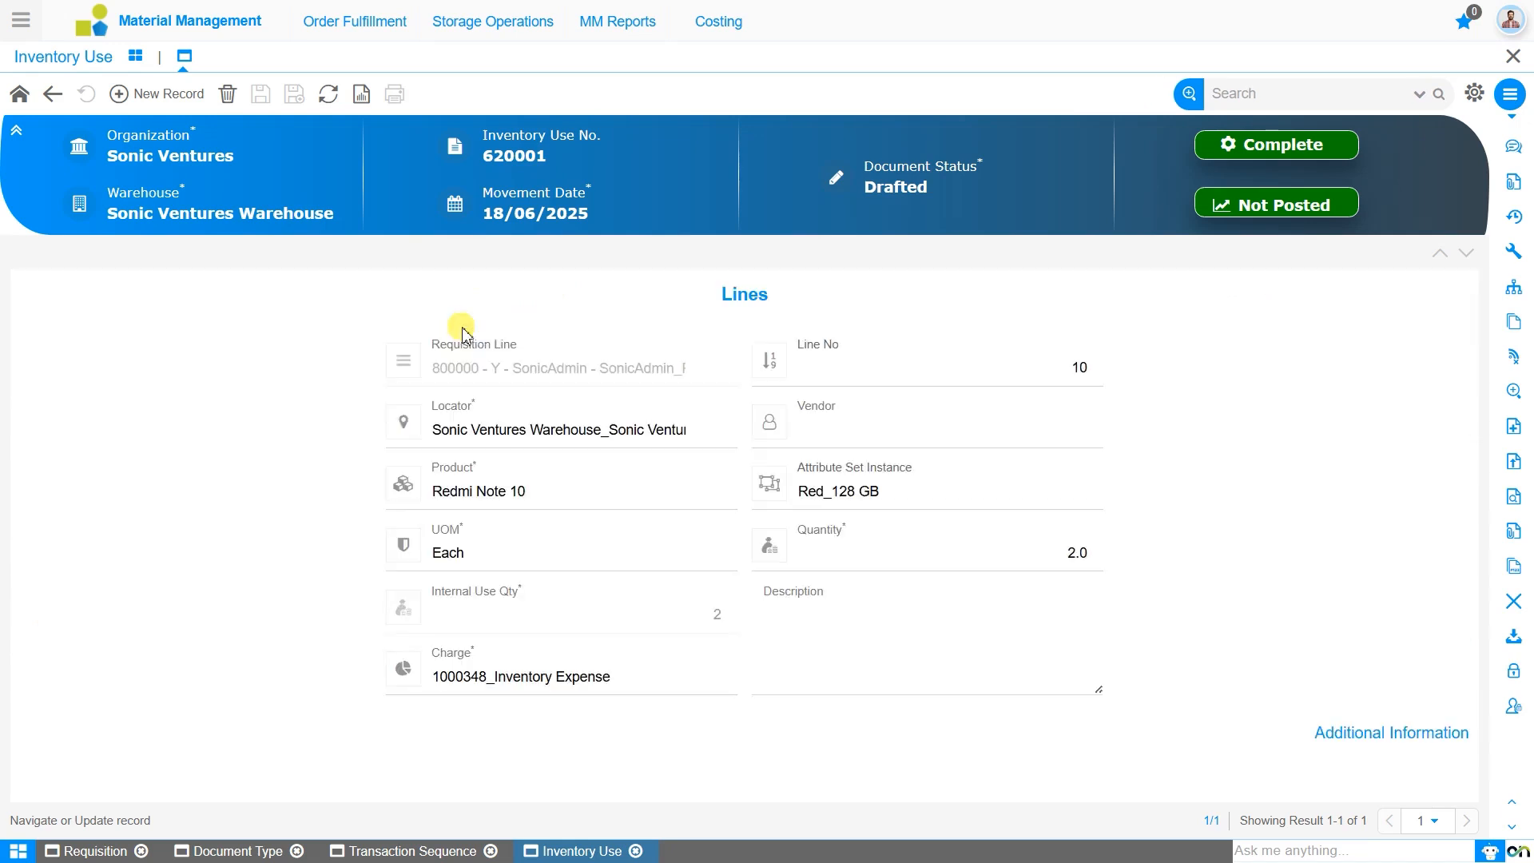
click(732, 489)
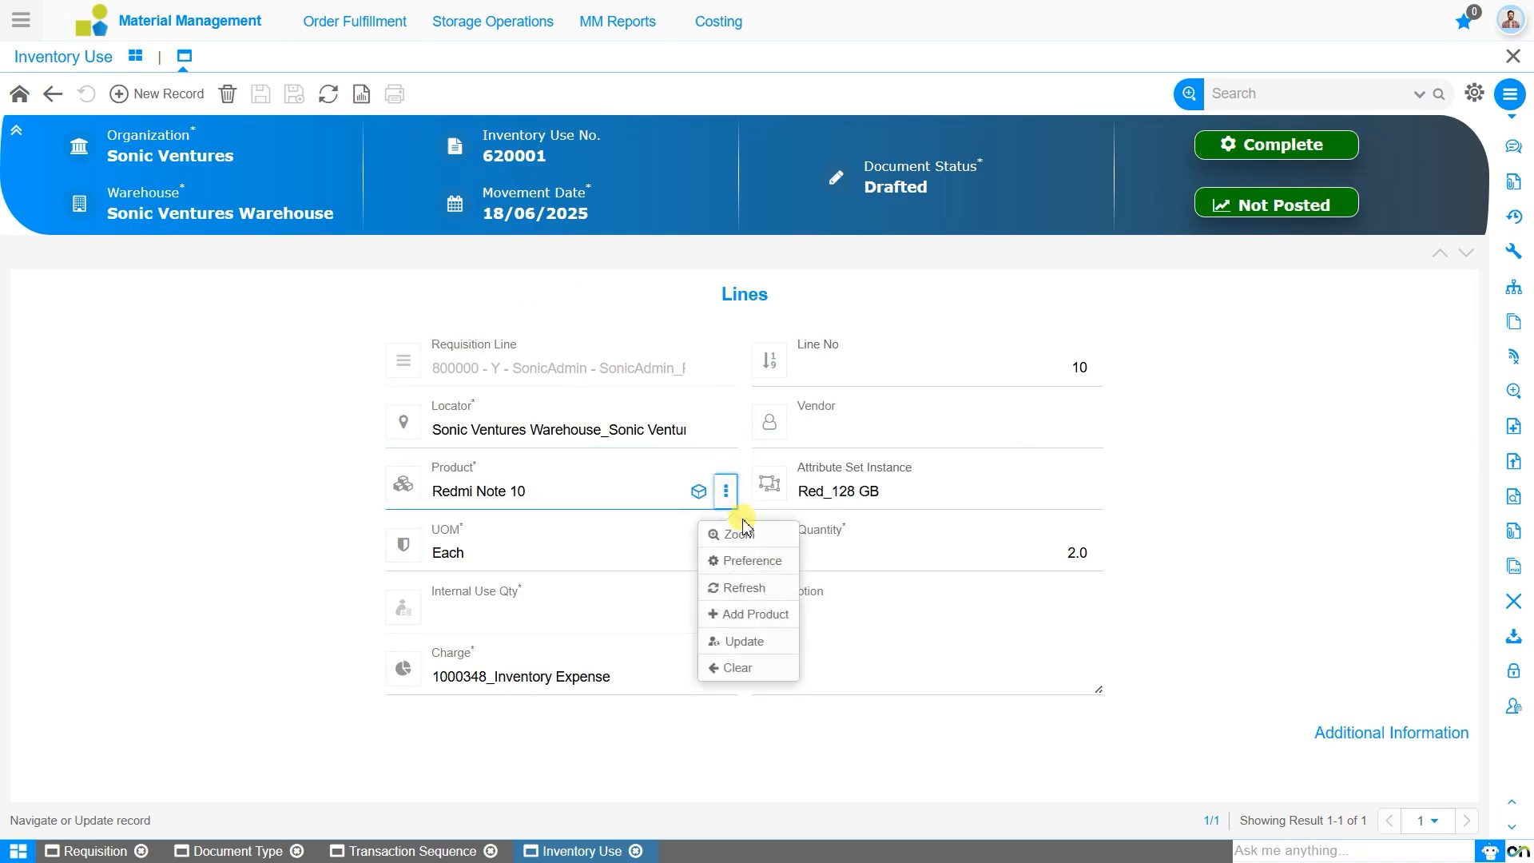
click(743, 533)
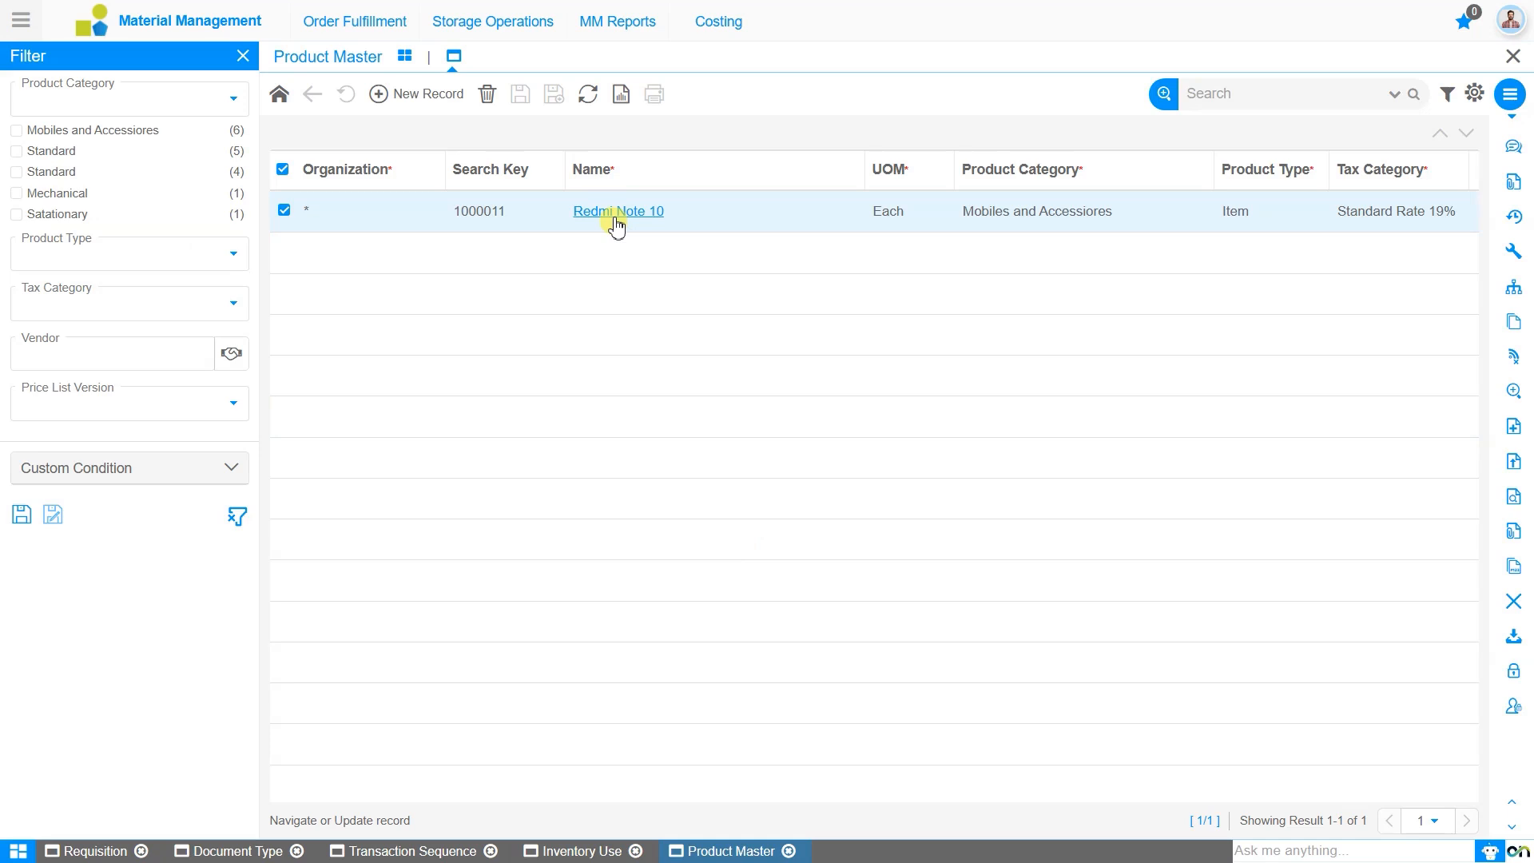
click(616, 215)
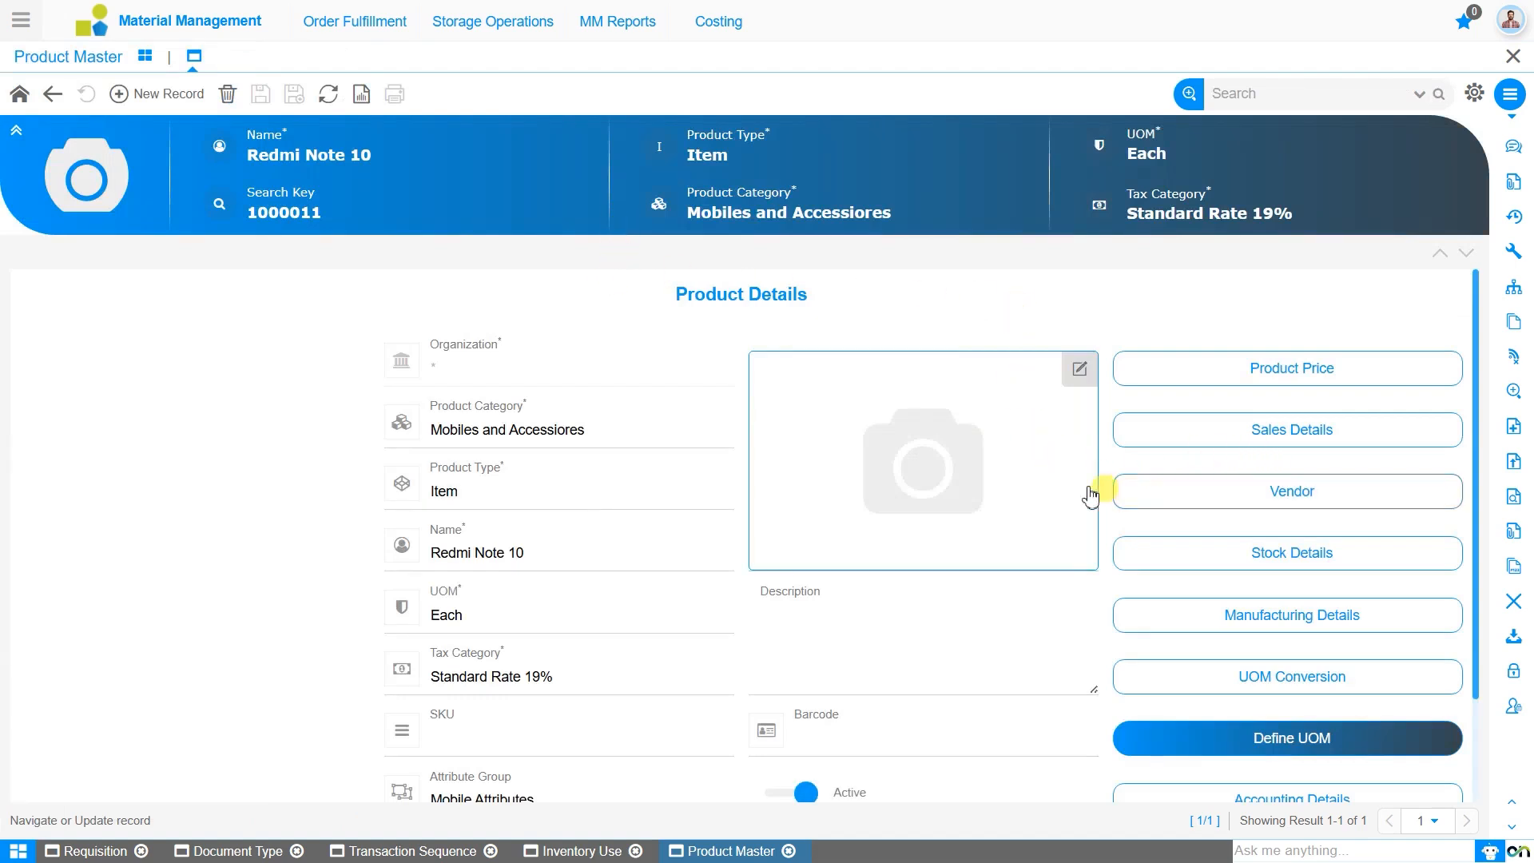
click(1275, 571)
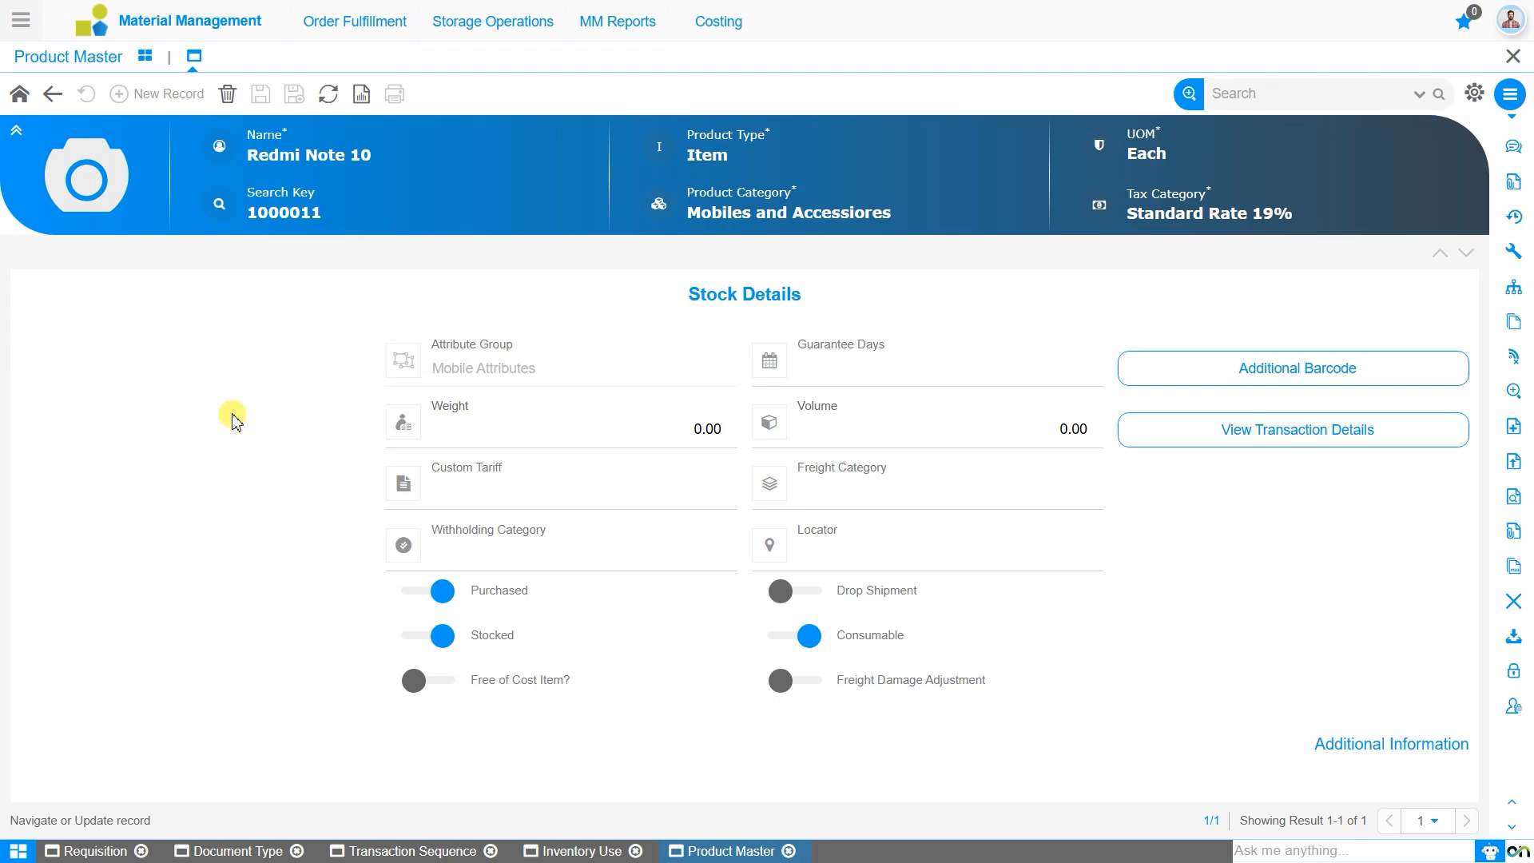
Step: Return to the inventory use header and look at the consumable and non-consumable sections for creating lines from a requisition
click(580, 851)
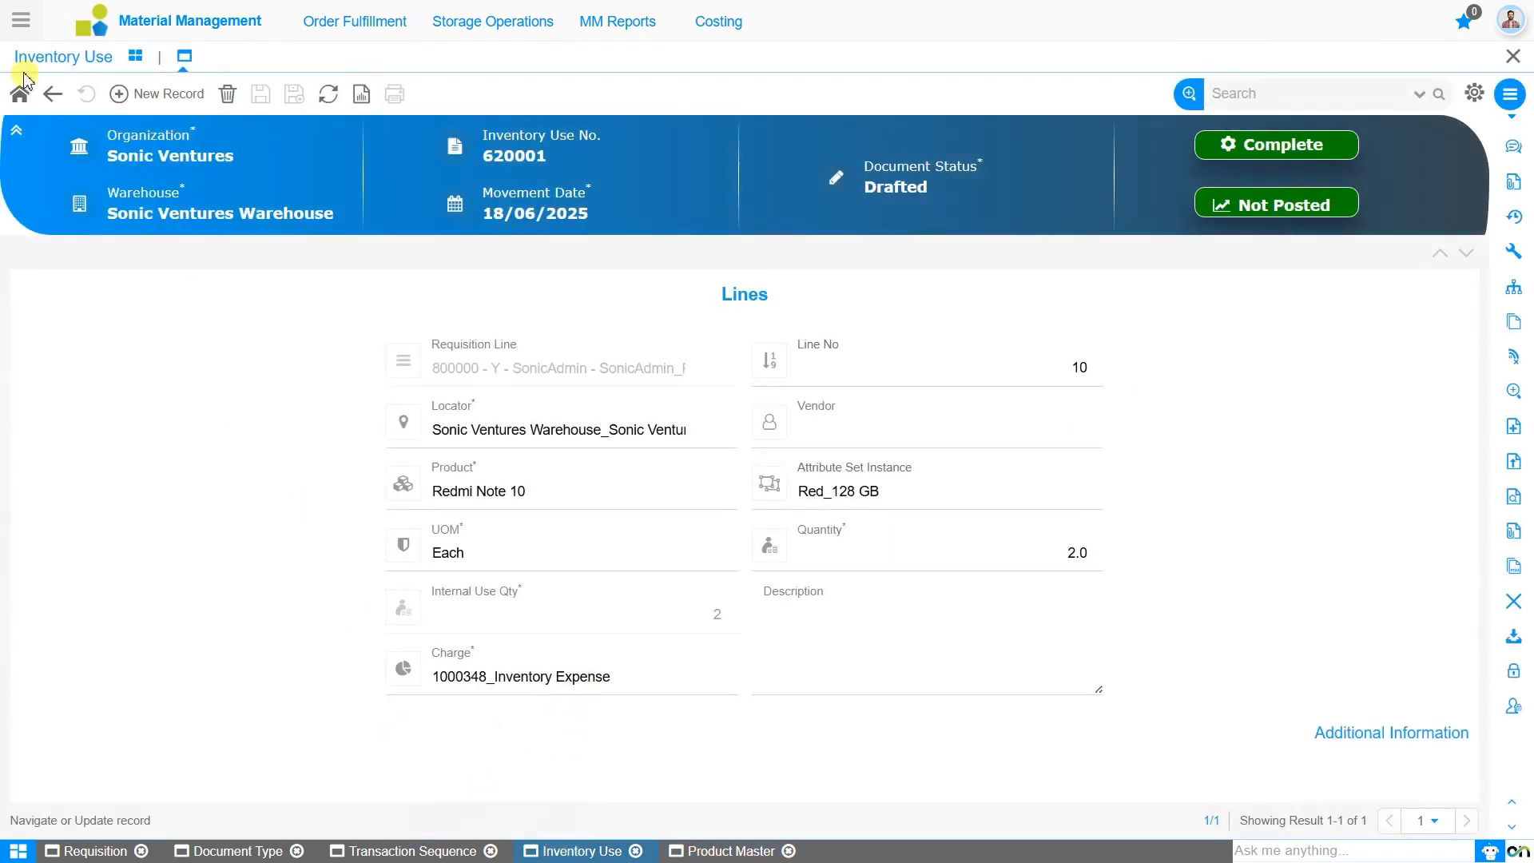
click(22, 95)
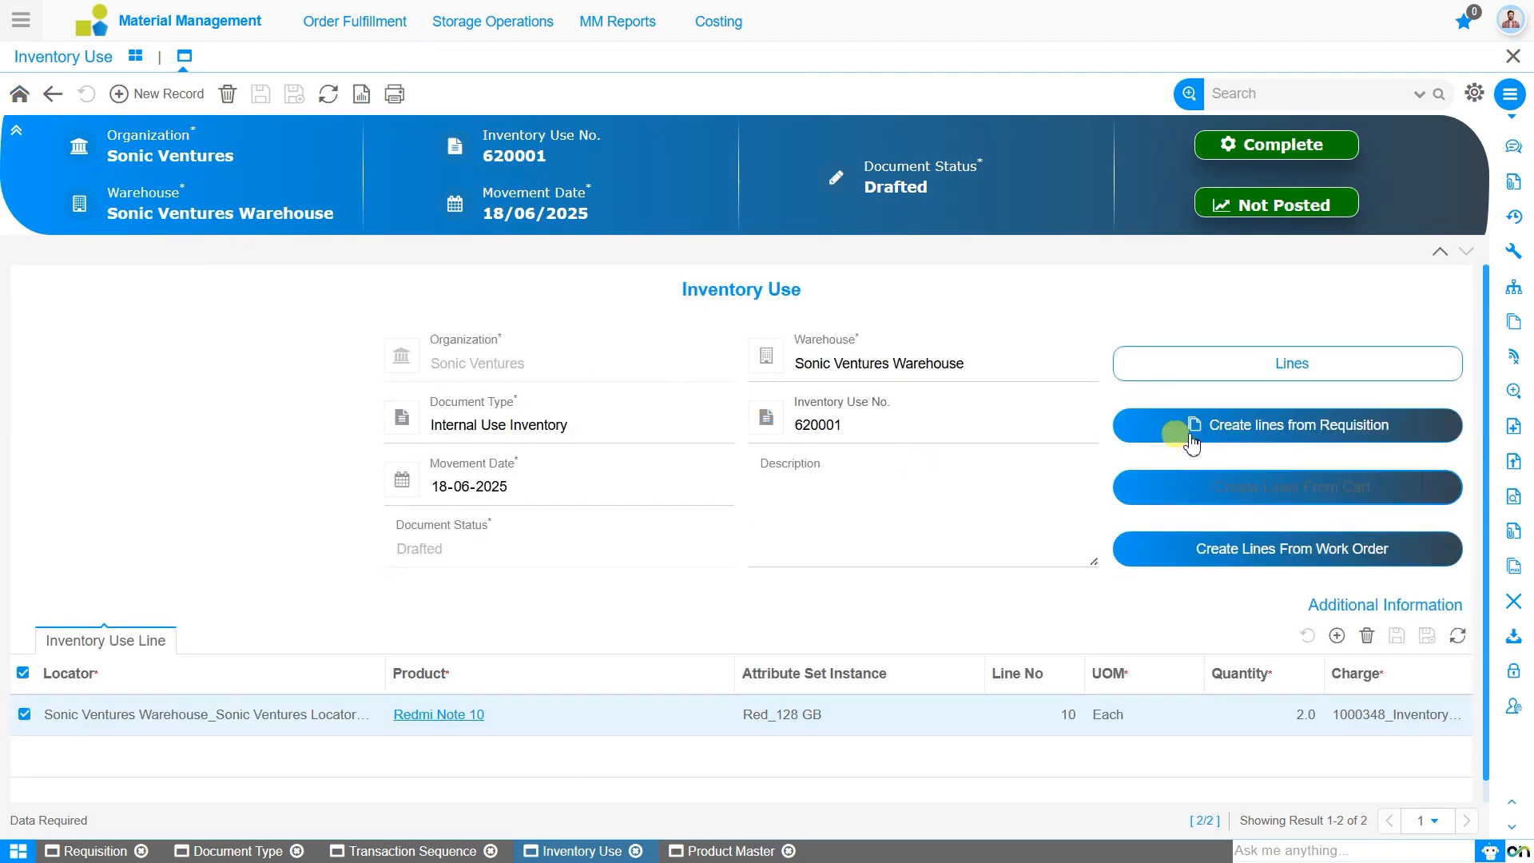
click(1269, 426)
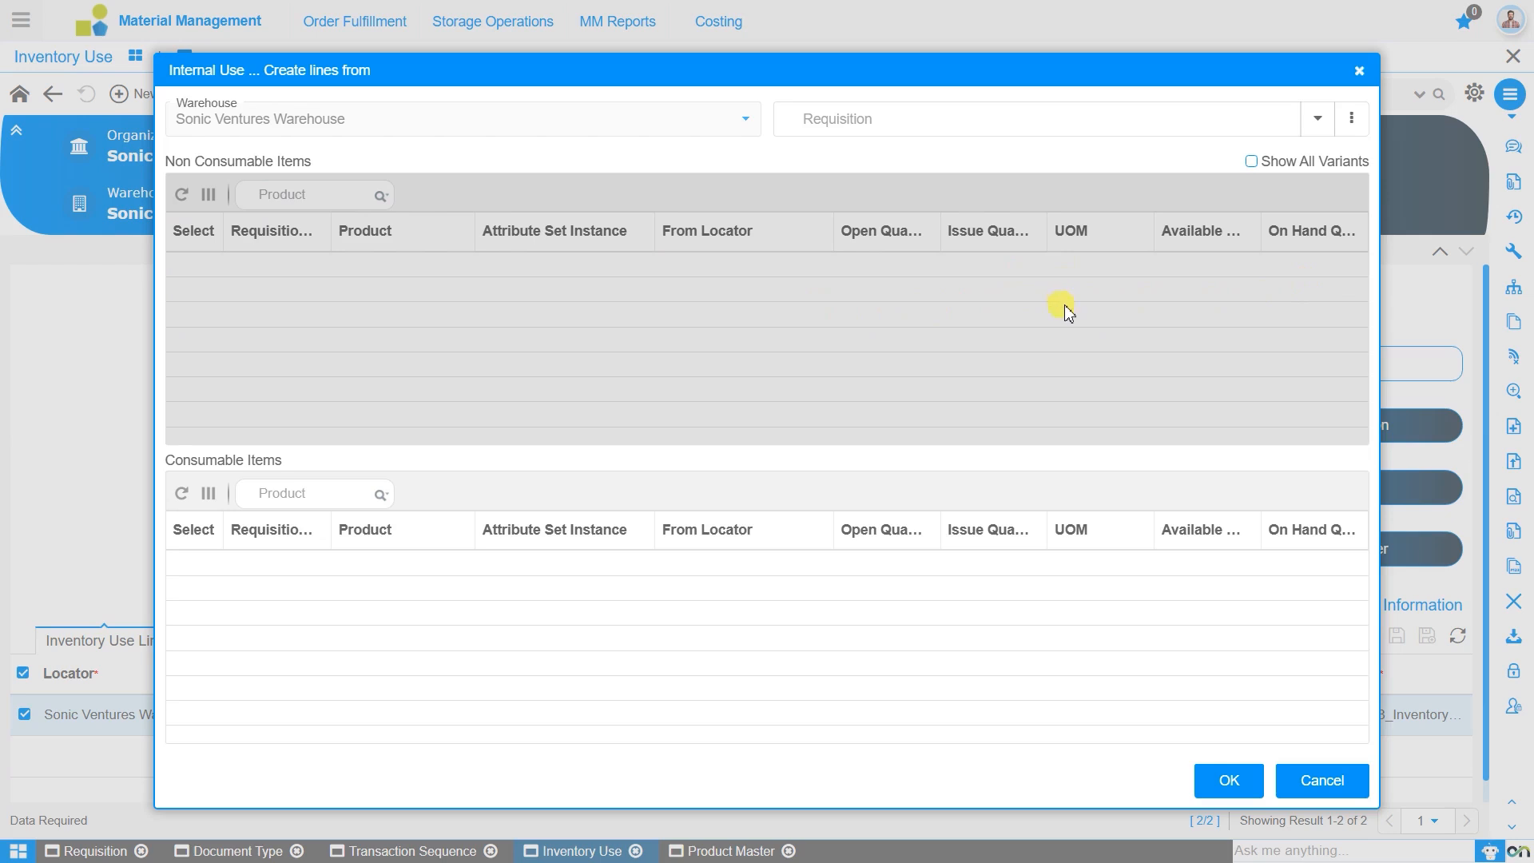
click(1359, 75)
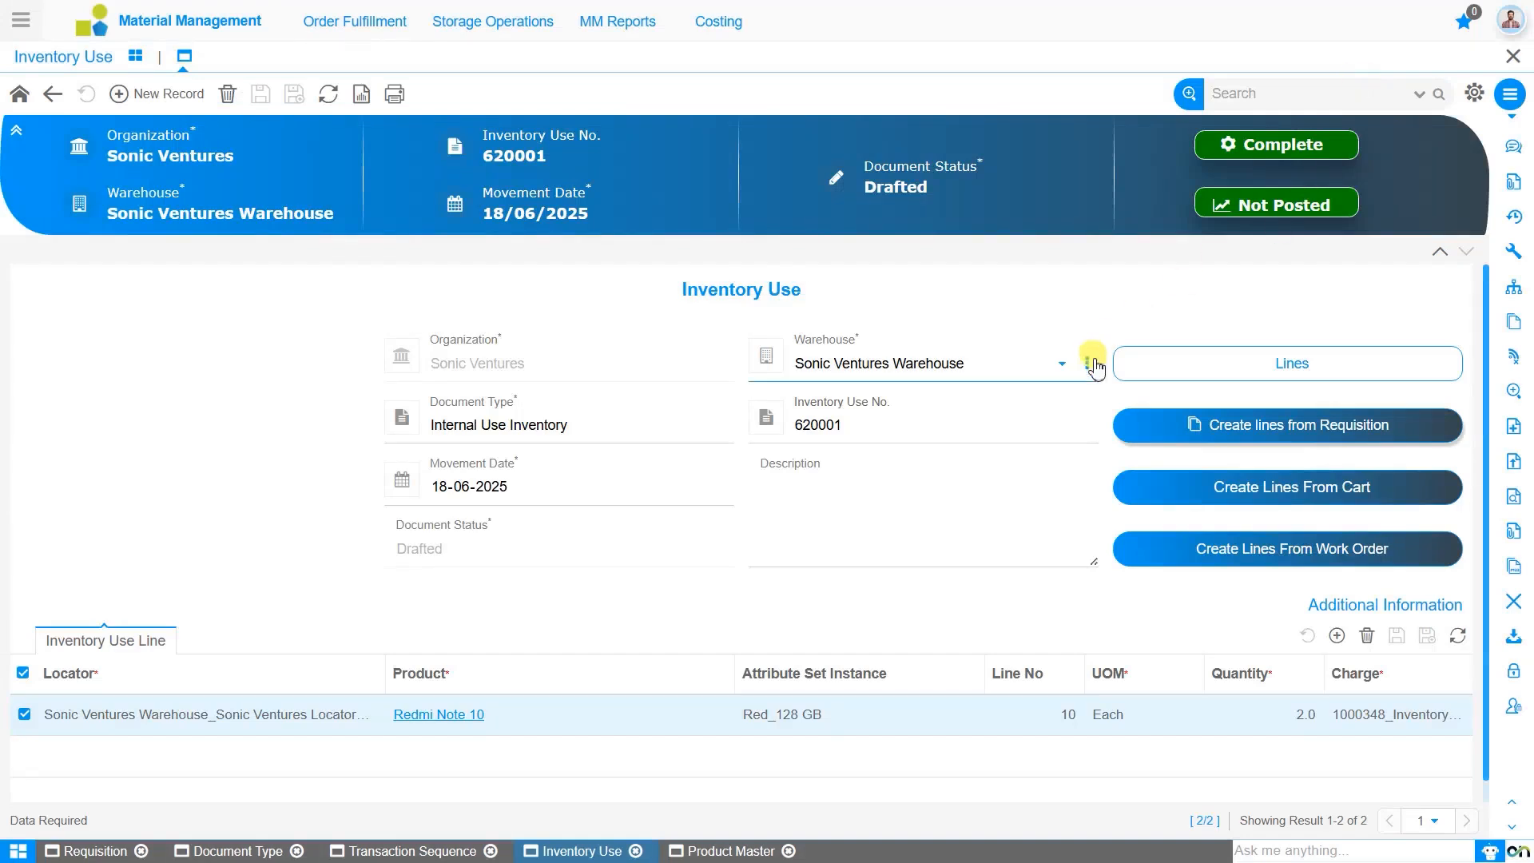
Step: Complete the inventory use record and post its accounting entries
click(1279, 150)
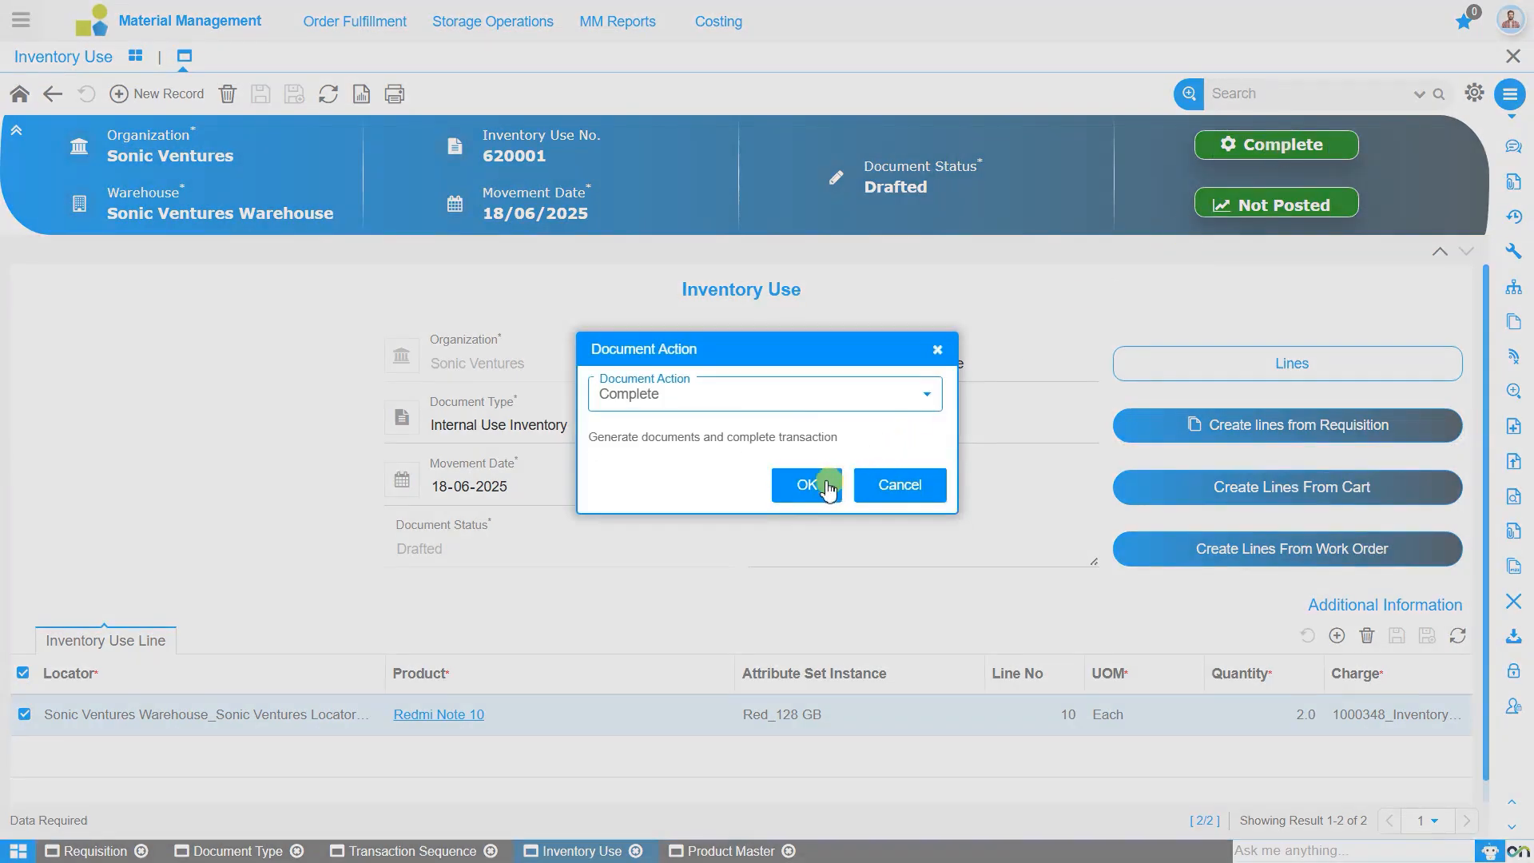
click(827, 488)
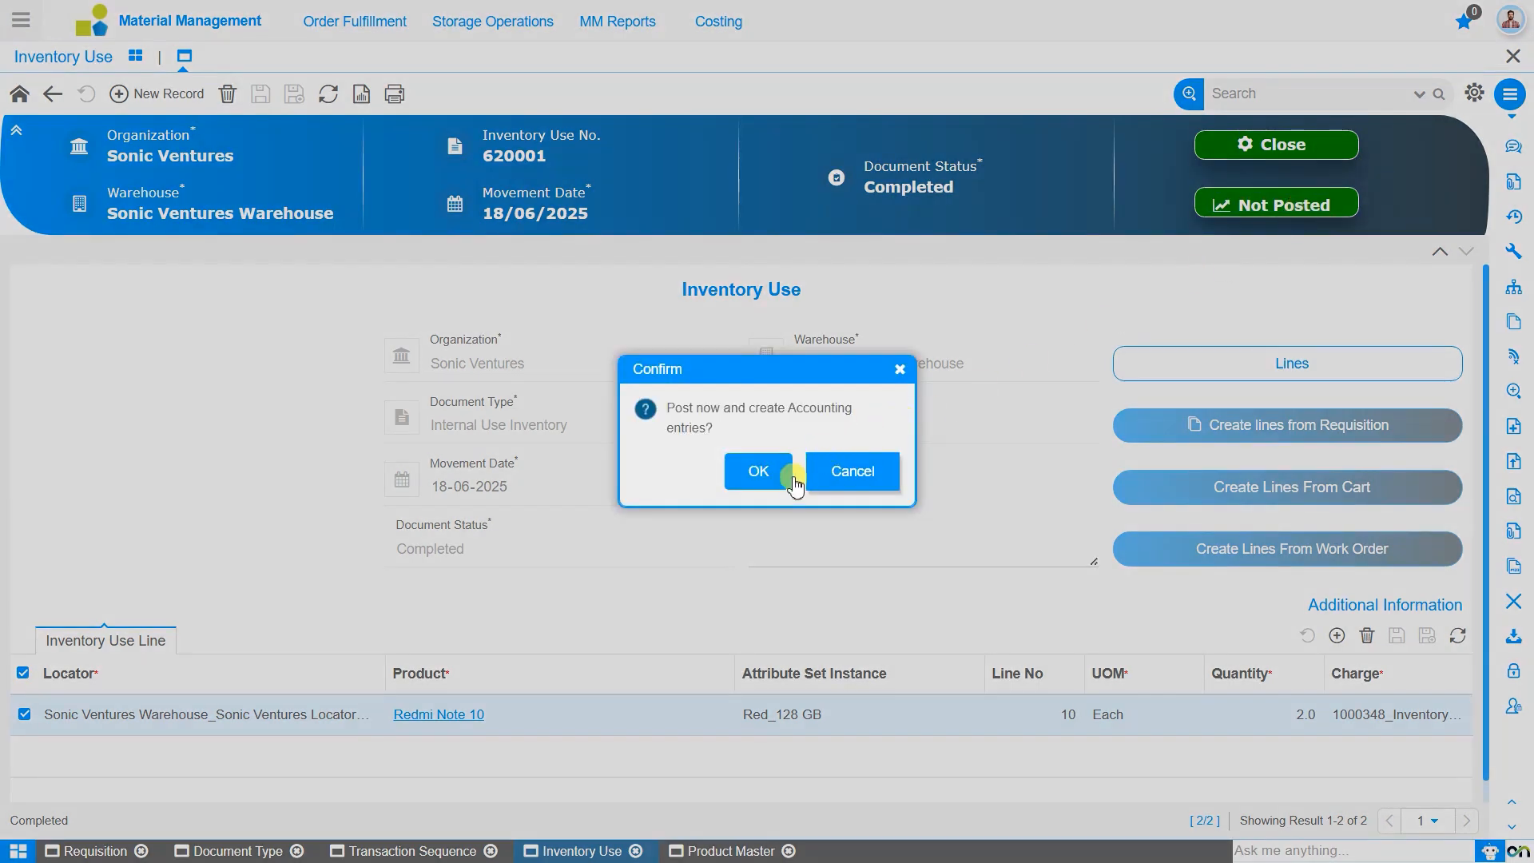
click(765, 474)
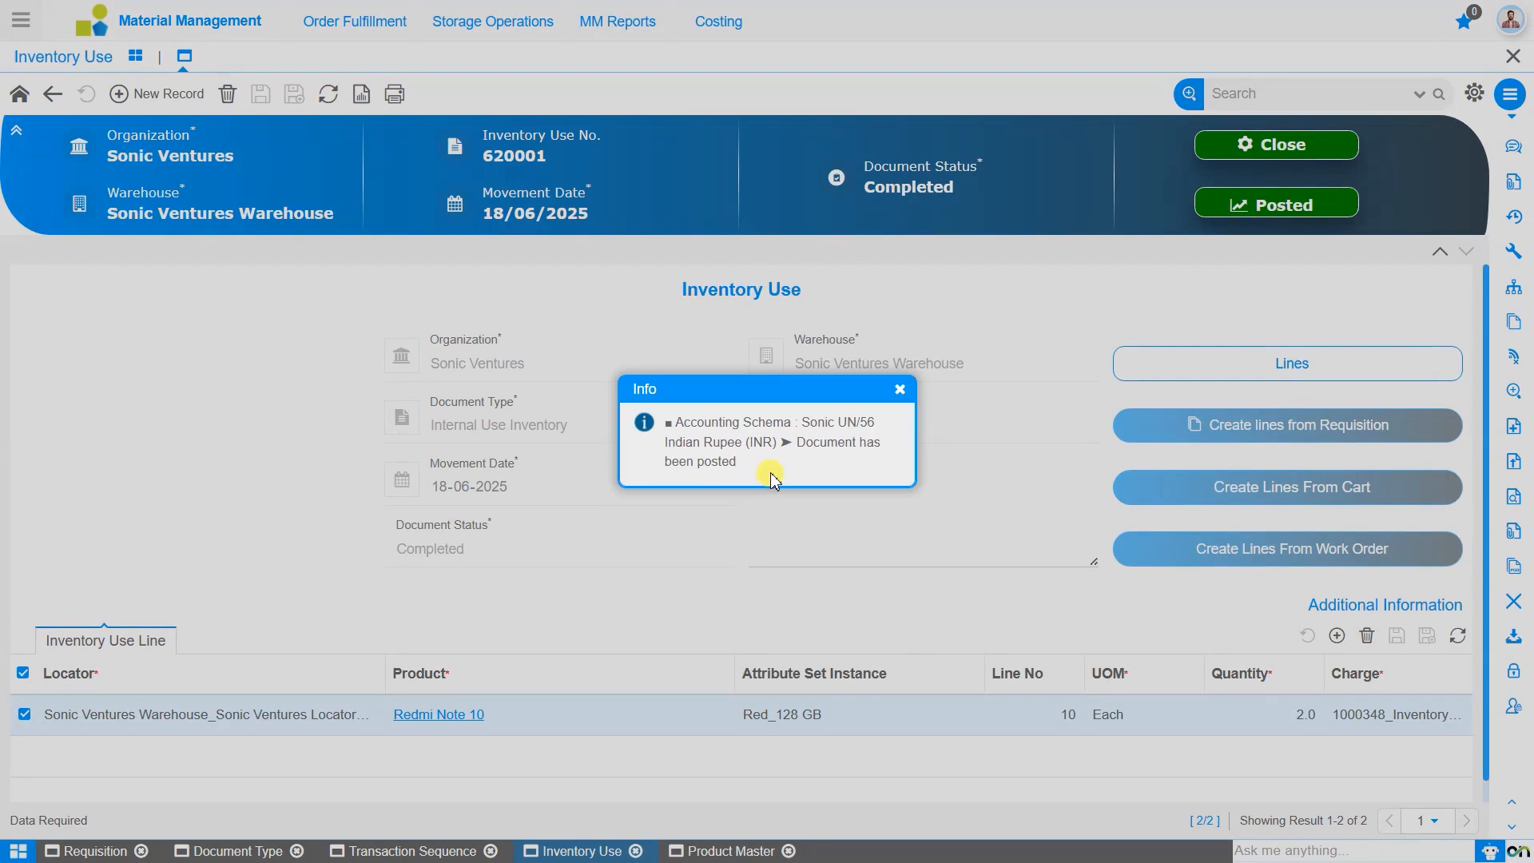
click(900, 390)
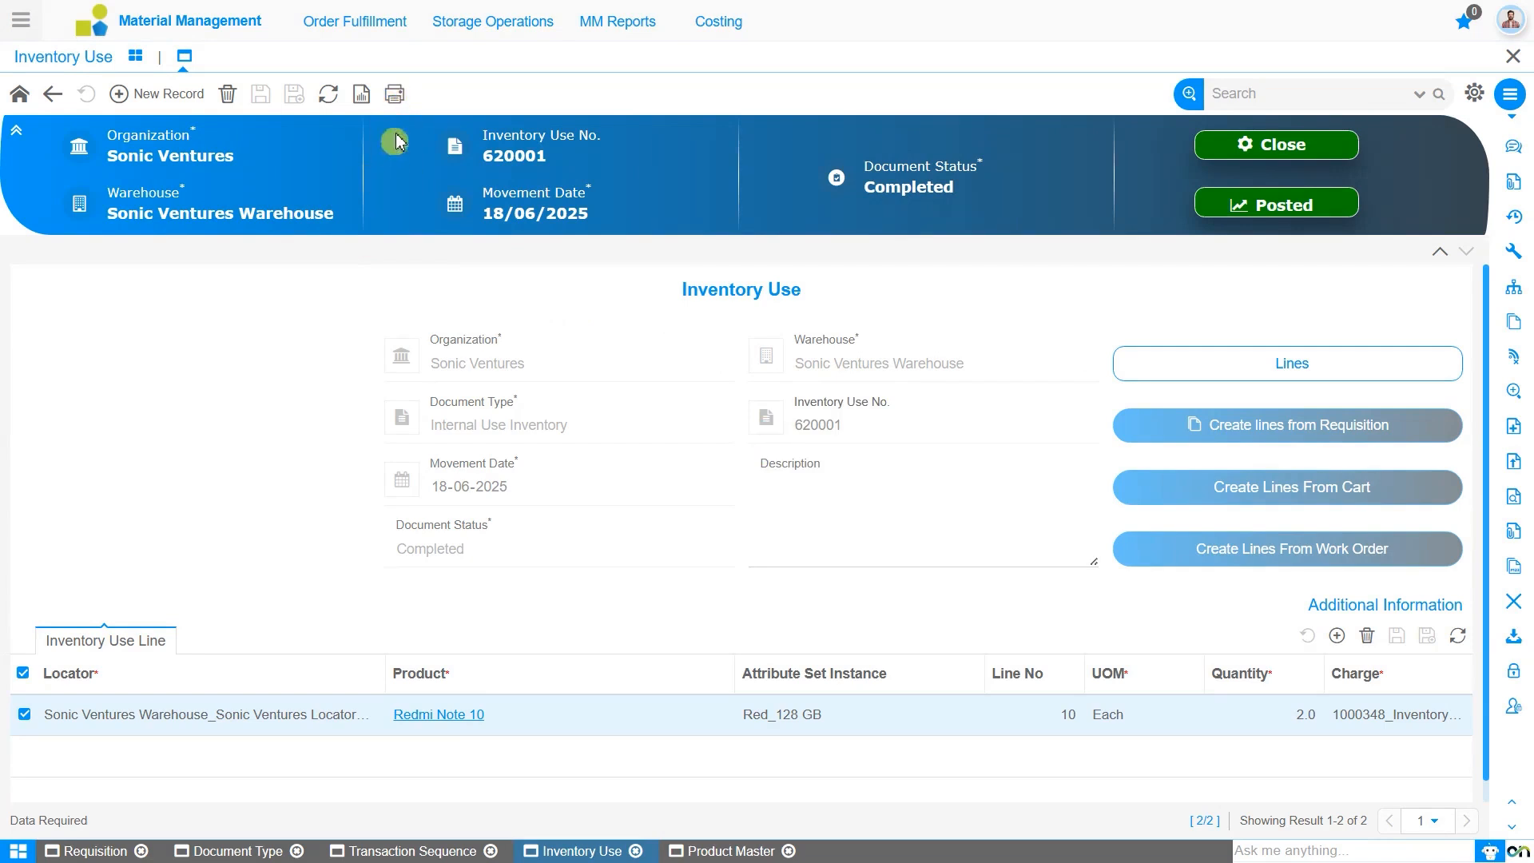
Step: Print the completed inventory use document
click(395, 95)
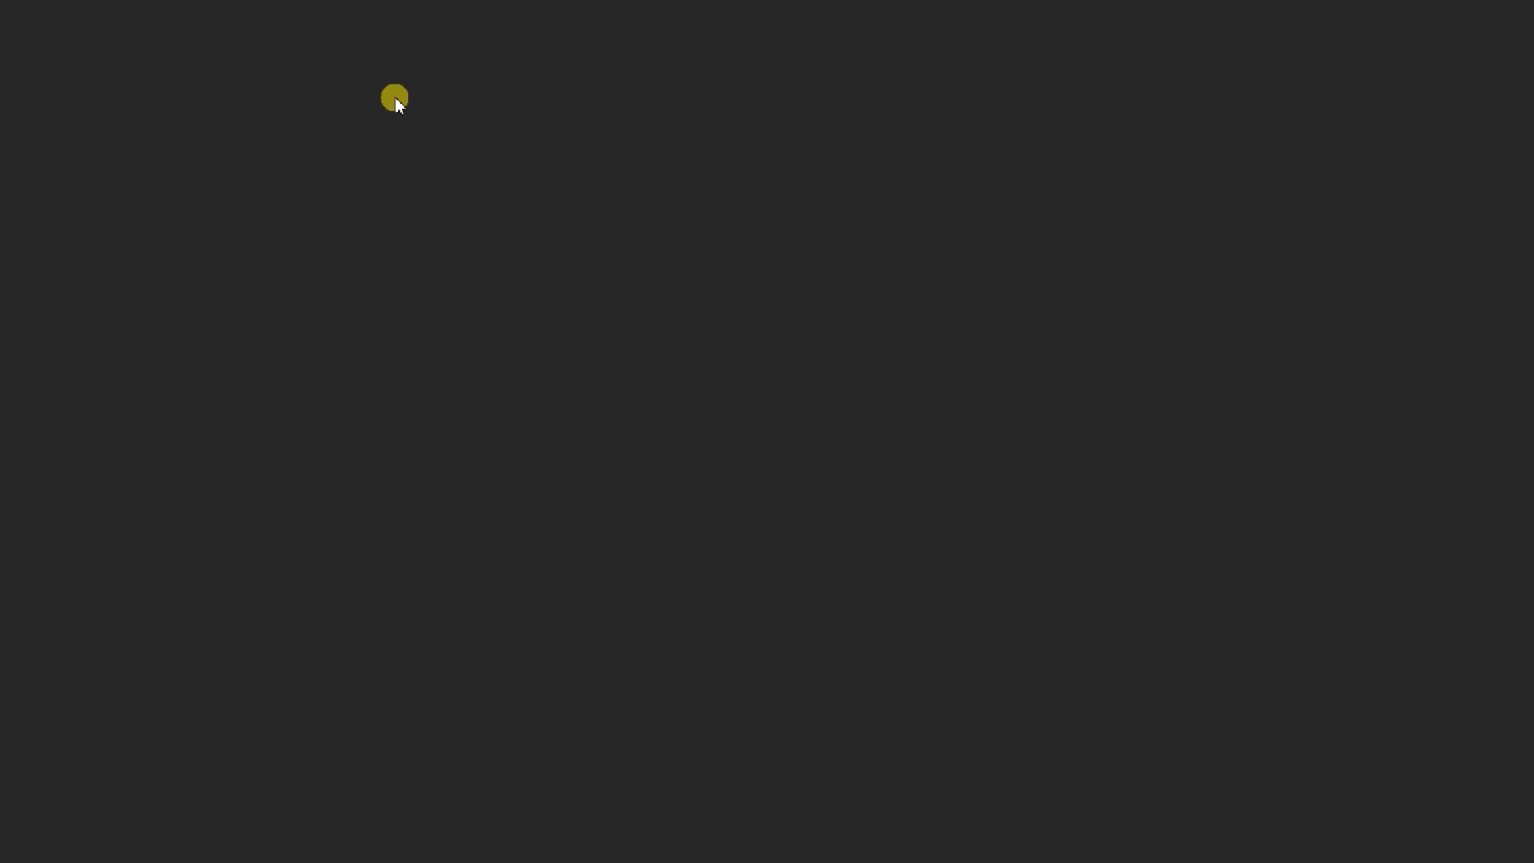